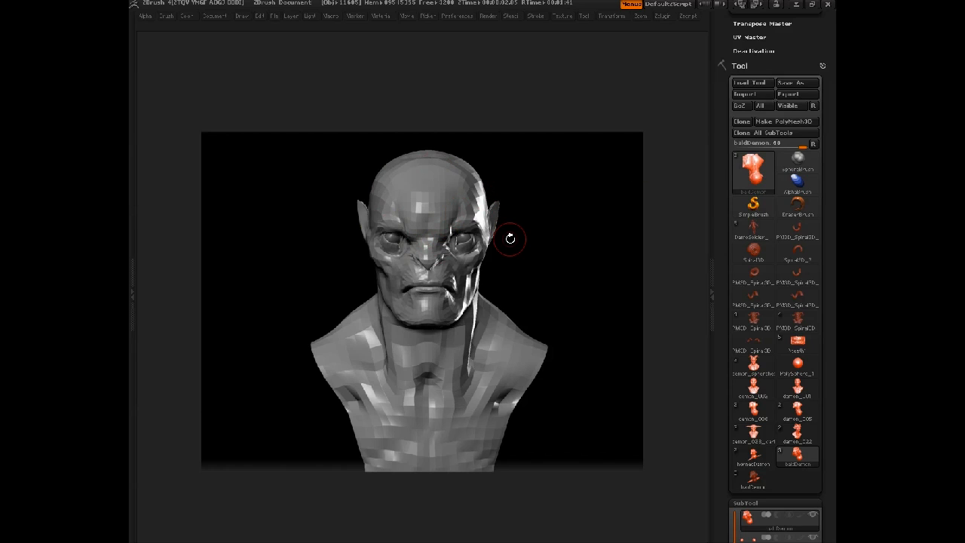
Try to pull long horns out of the demon's temples with the Move brush at a higher subdivision level.
key(d)
alt+drag(548, 251, 544, 315)
key(space)
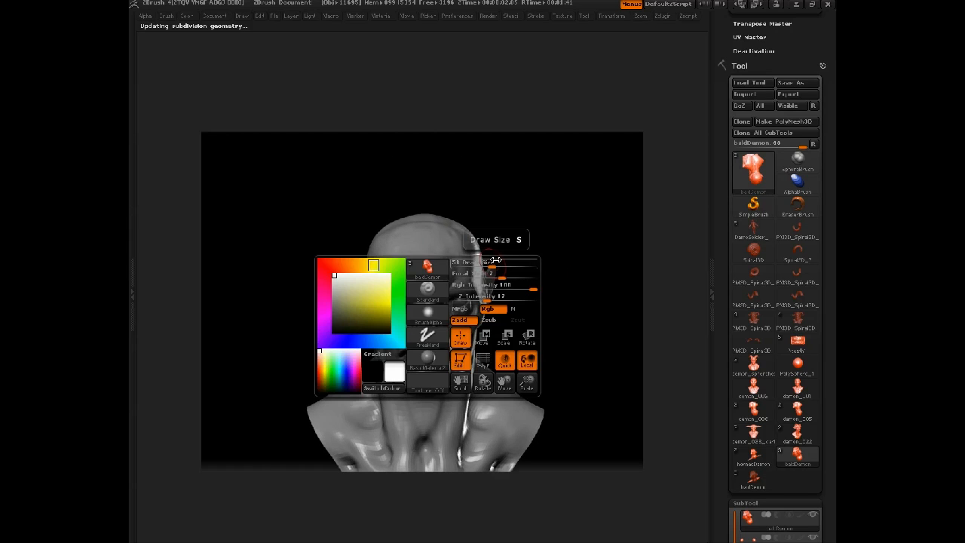
drag(474, 256, 774, 194)
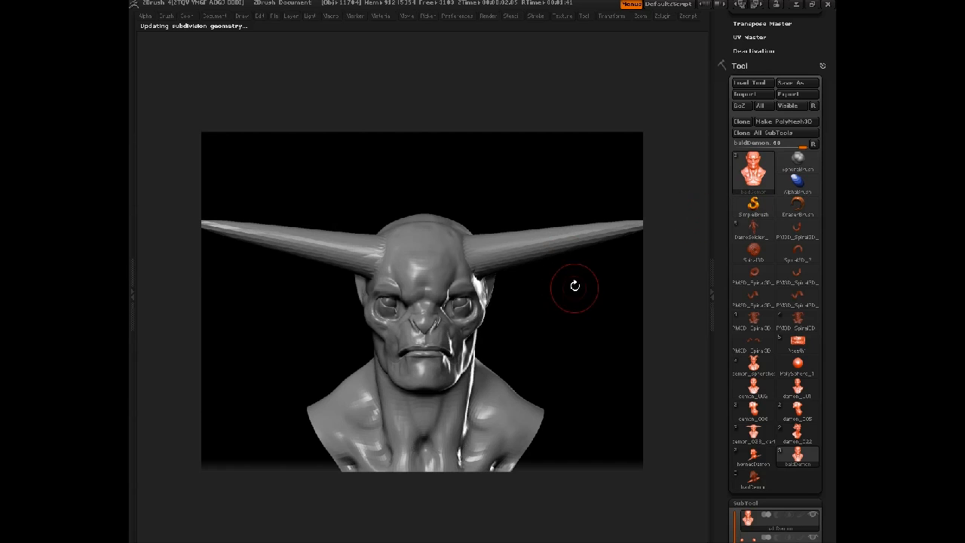
drag(575, 281, 538, 321)
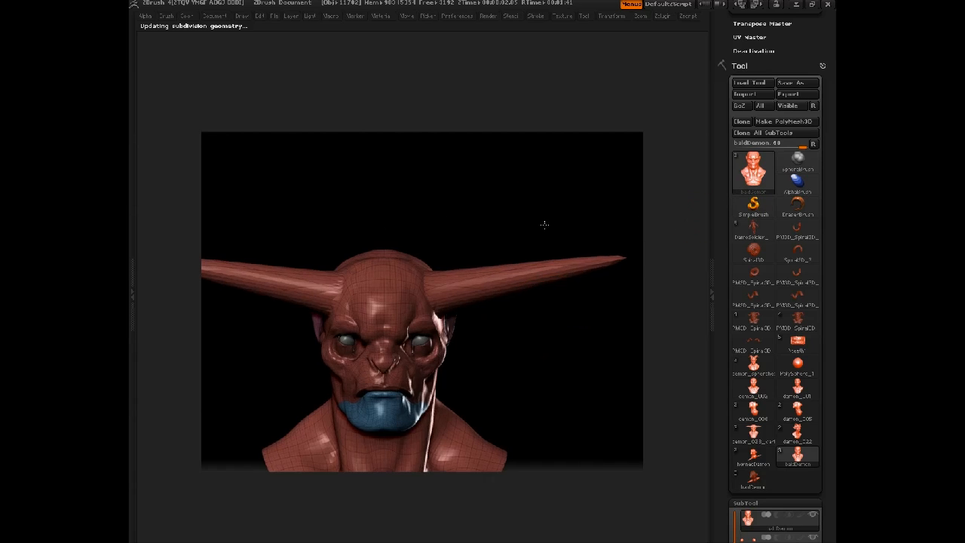
alt+drag(543, 222, 551, 324)
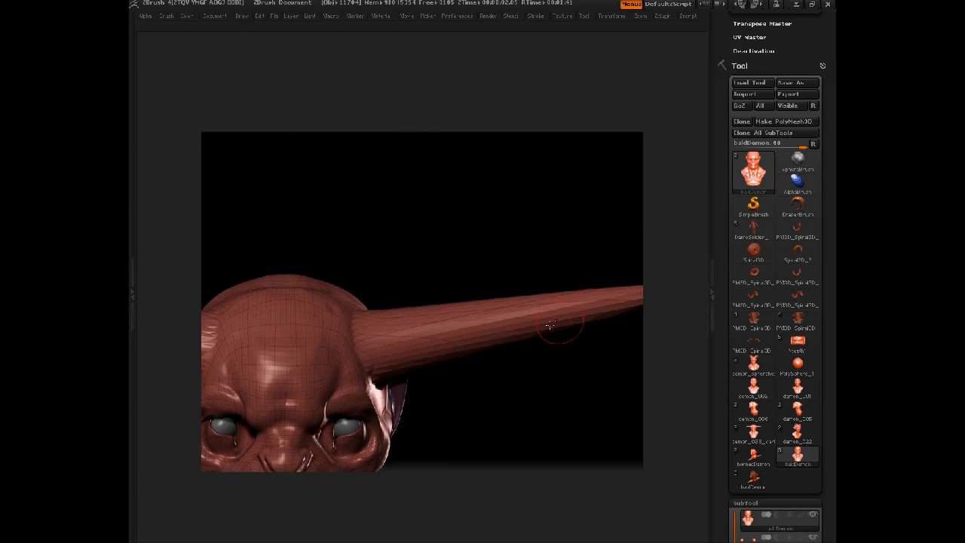
key(ctrl+z)
Try to pull shorter horns out of the temples with different brush sizes, undoing each attempt.
drag(367, 343, 476, 249)
key(ctrl+z)
key(space)
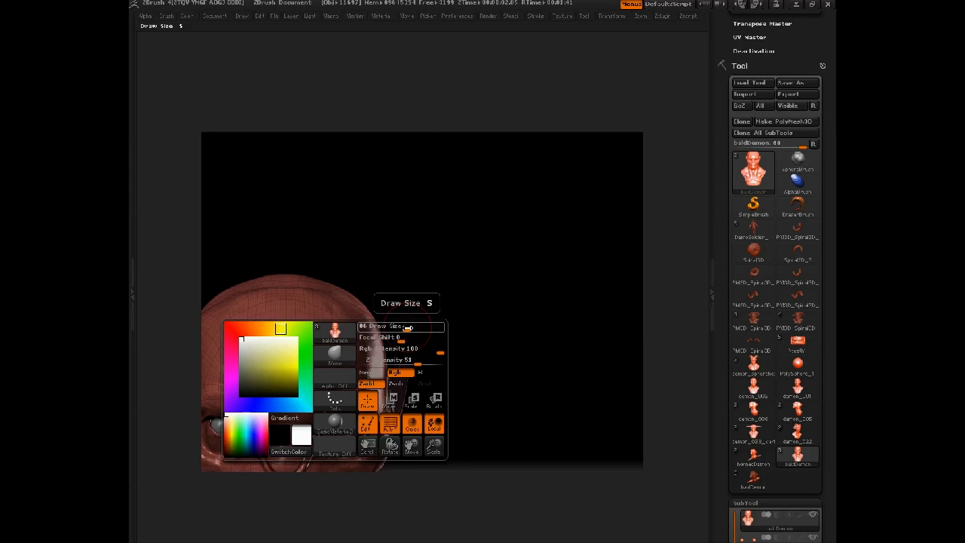
drag(377, 343, 588, 302)
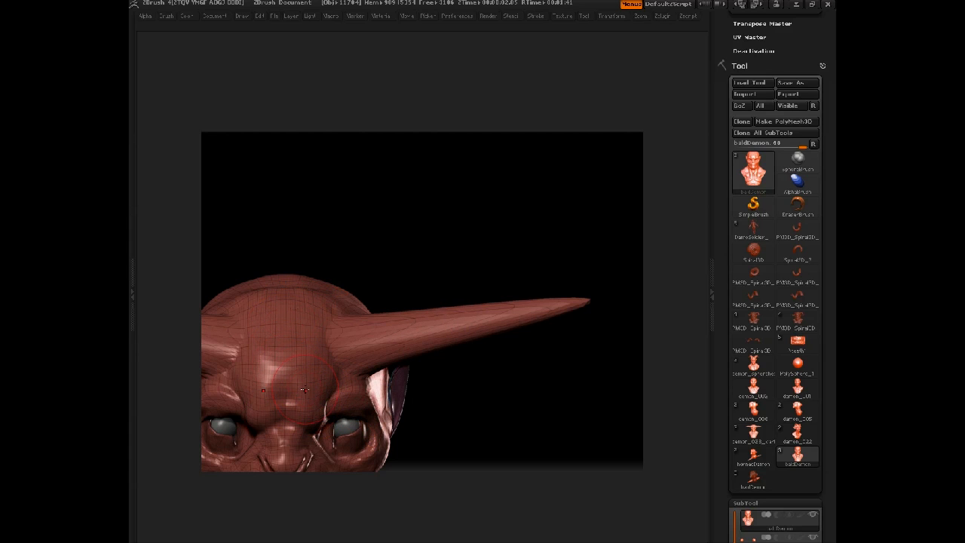
key(ctrl+z)
alt+drag(478, 384, 506, 316)
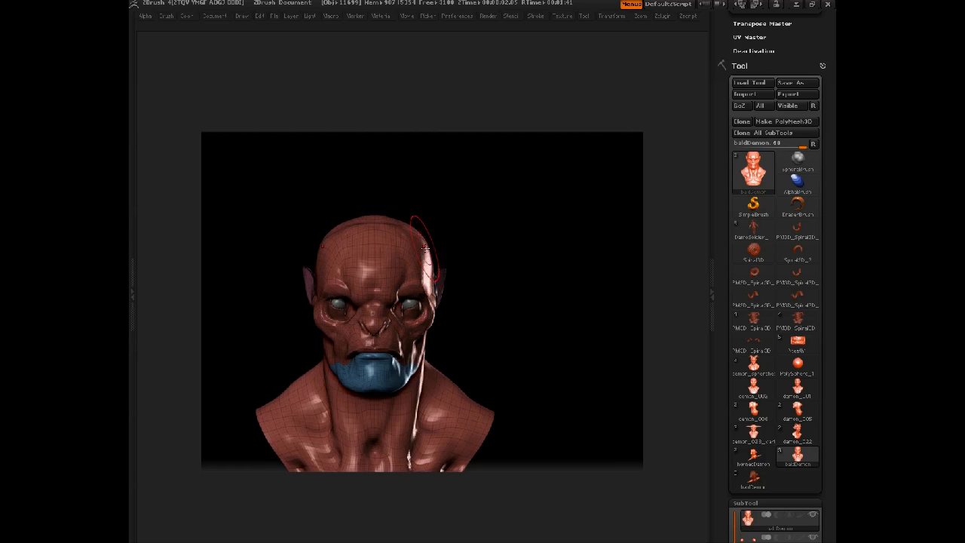
mouse_move(425, 247)
mouse_down()
mouse_move(527, 189)
mouse_move(558, 185)
mouse_up()
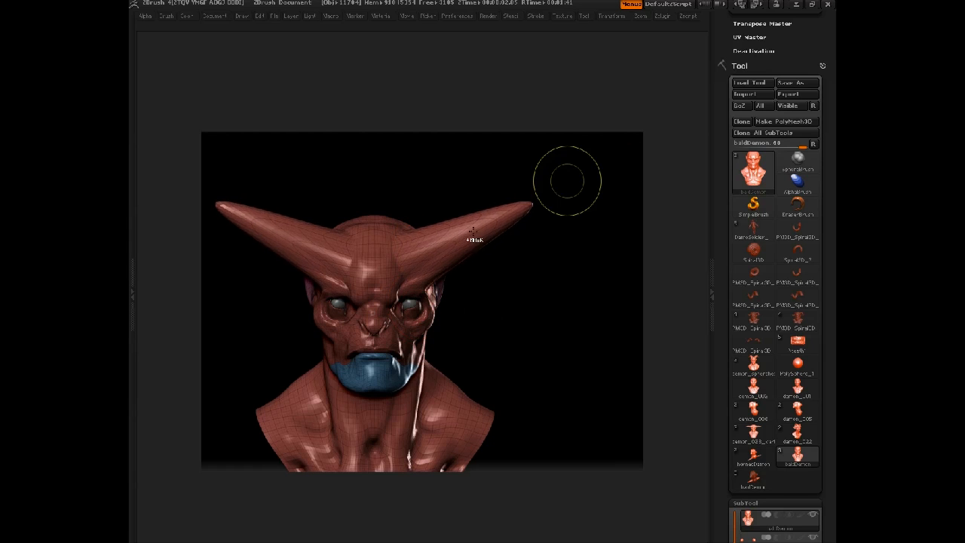
key(ctrl+z)
Return the bust to its lowest subdivision level and send it to Maya.
drag(495, 324, 535, 327)
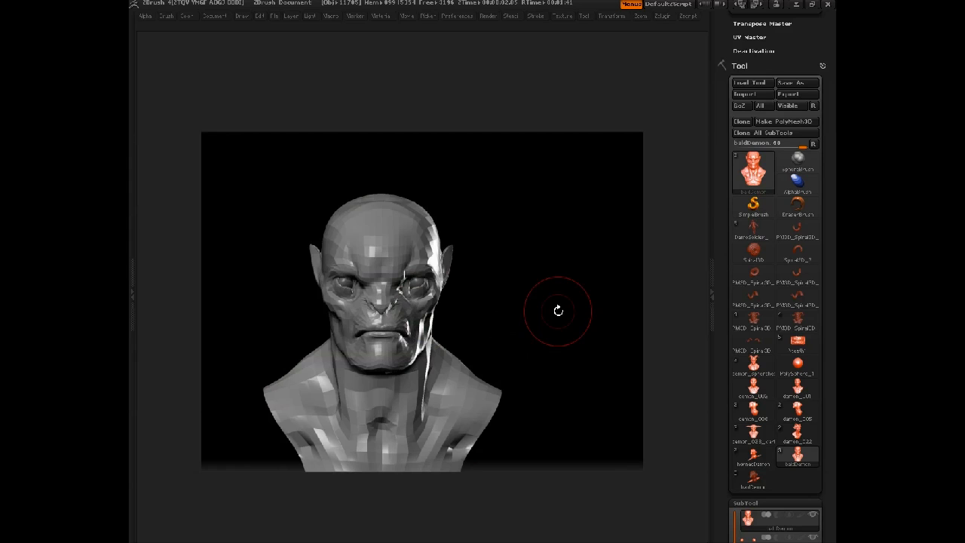
drag(556, 310, 654, 186)
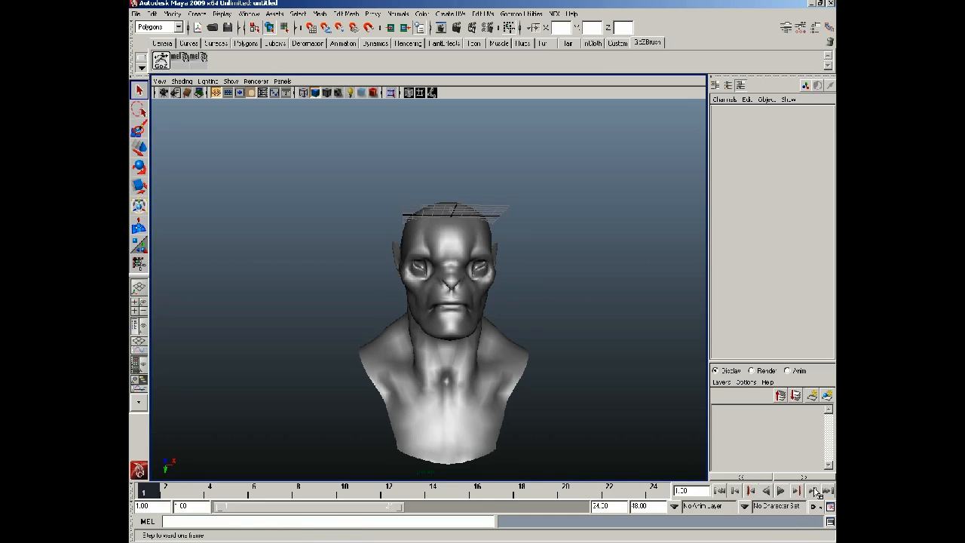
alt+drag(495, 393, 691, 313)
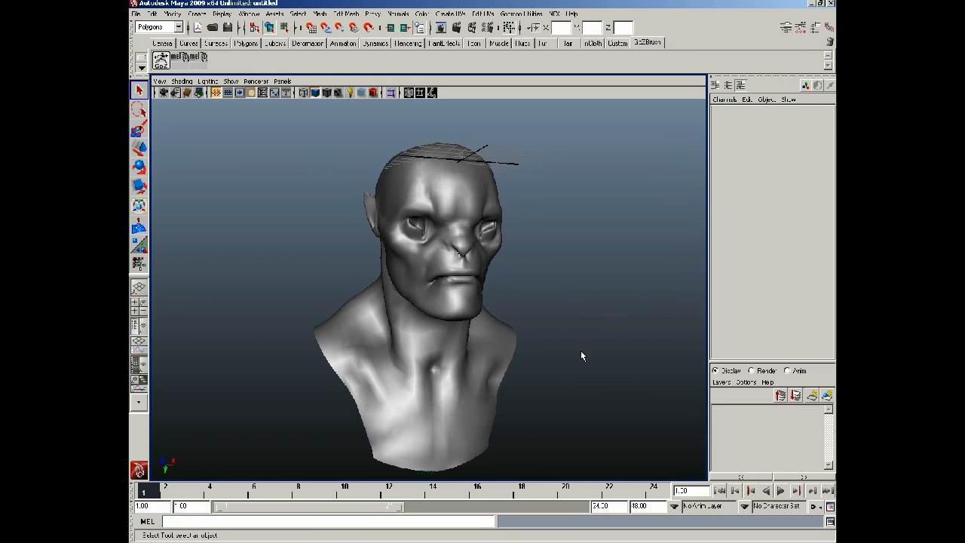
Restore the face selection on both temples and check the selected faces on the bust's wireframe.
key(ctrl+z)
key(ctrl+z)
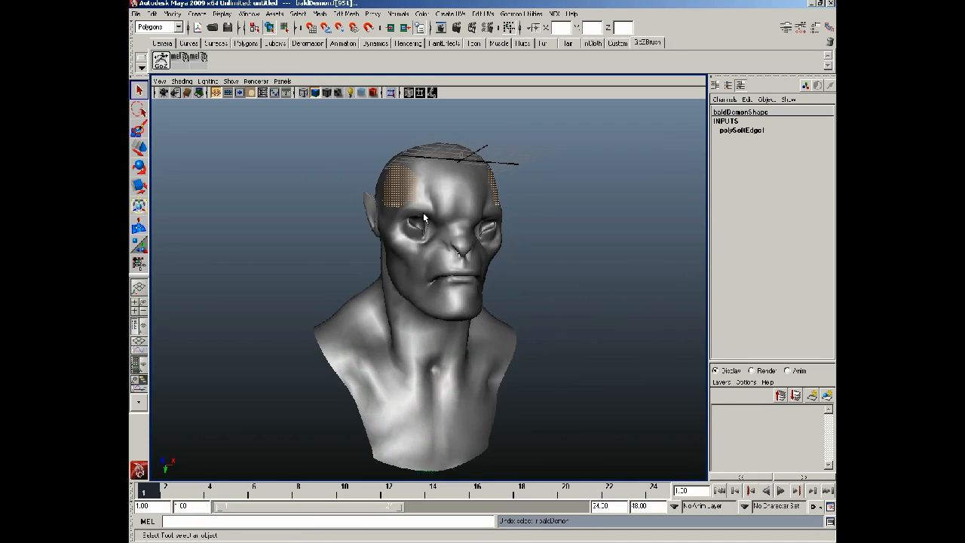
alt+middle_drag(365, 198, 389, 290)
right_drag(443, 283, 440, 302)
key(y)
alt+drag(369, 298, 432, 290)
alt+right_drag(432, 290, 508, 293)
alt+drag(508, 296, 327, 295)
alt+drag(468, 327, 539, 331)
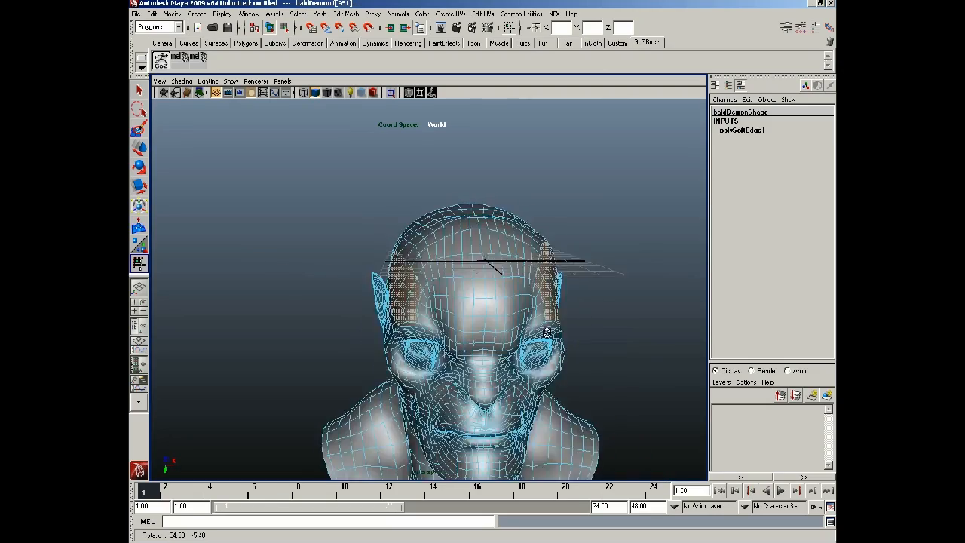
alt+right_drag(539, 332, 429, 246)
alt+middle_drag(429, 245, 423, 253)
alt+drag(422, 253, 399, 249)
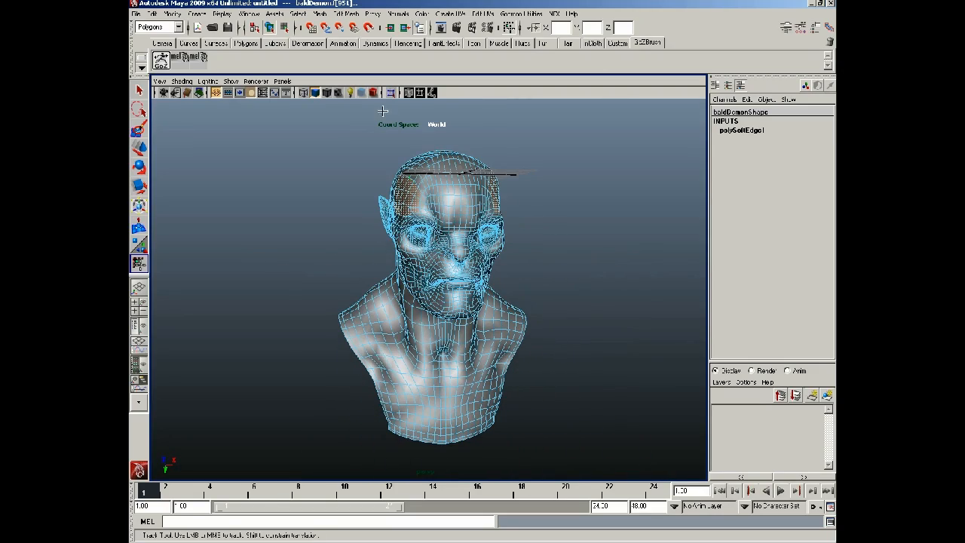
Extrude the selected temple faces outward along the X axis, taper their ends into horns, and return to object mode.
click(345, 13)
click(371, 53)
alt+drag(487, 139, 535, 166)
click(542, 163)
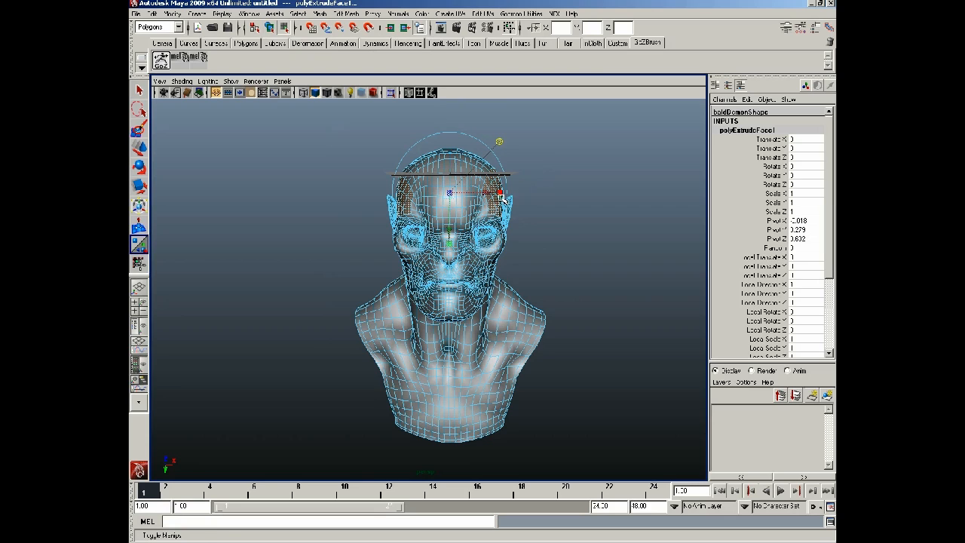
drag(501, 196, 538, 205)
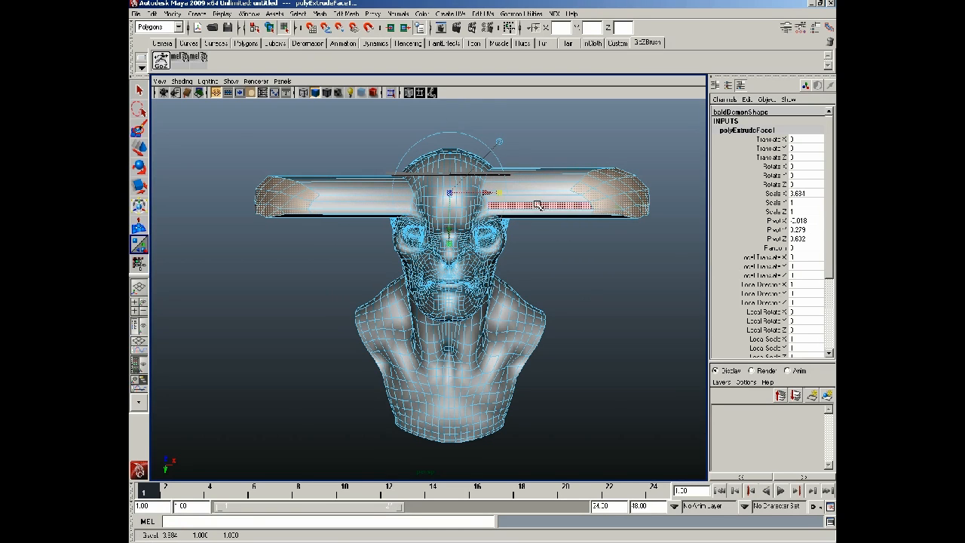
drag(450, 193, 596, 200)
alt+middle_drag(501, 213, 483, 258)
right_drag(484, 258, 553, 185)
click(526, 238)
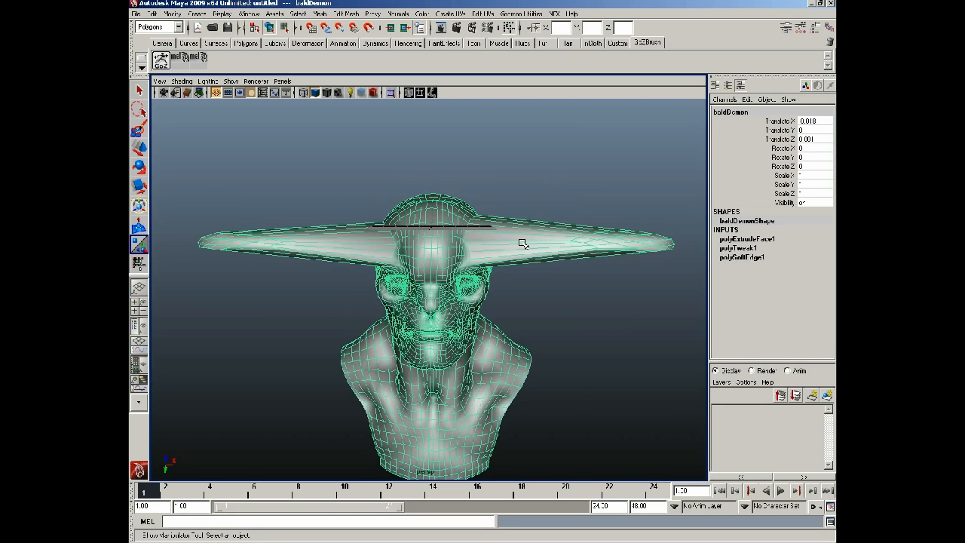
Select a lengthwise edge on one horn and split its edge ring to add a first cross-section loop.
mouse_move(523, 244)
right_down()
mouse_move(521, 219)
mouse_move(523, 234)
right_up()
click(517, 242)
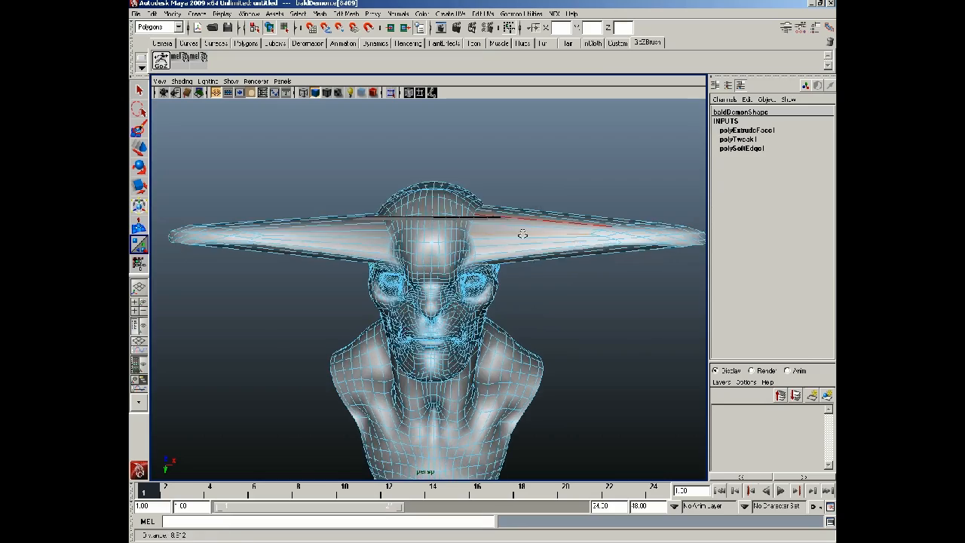
alt+drag(523, 234, 386, 225)
alt+middle_drag(486, 230, 384, 242)
alt+right_drag(384, 242, 427, 251)
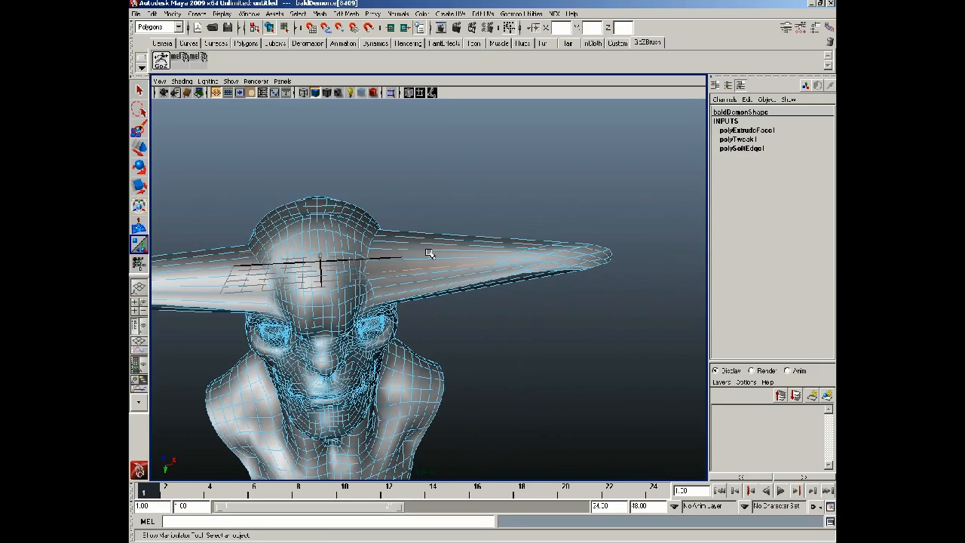
ctrl+right_click(410, 272)
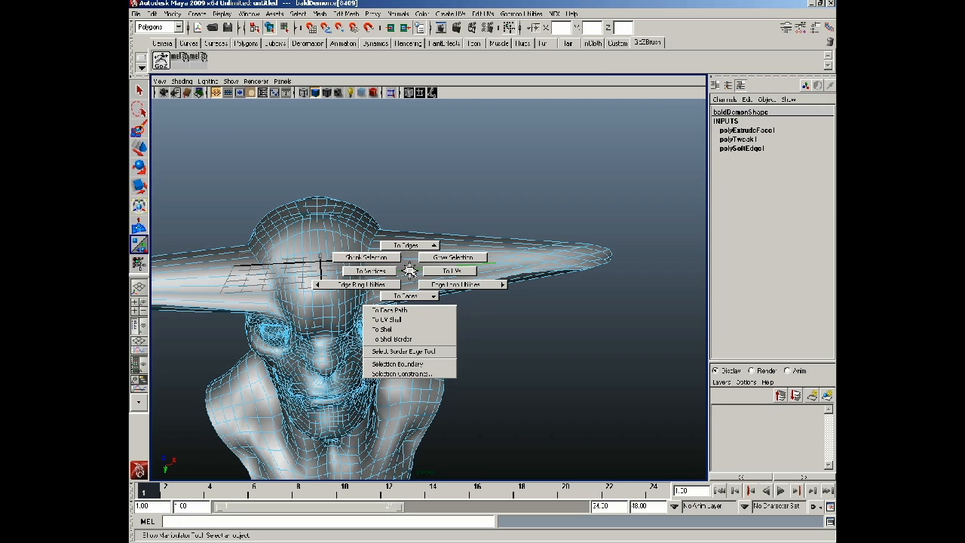
ctrl+right_drag(410, 271, 426, 299)
Repeat the edge ring split at seven more places along the two horns.
alt+drag(531, 247, 353, 243)
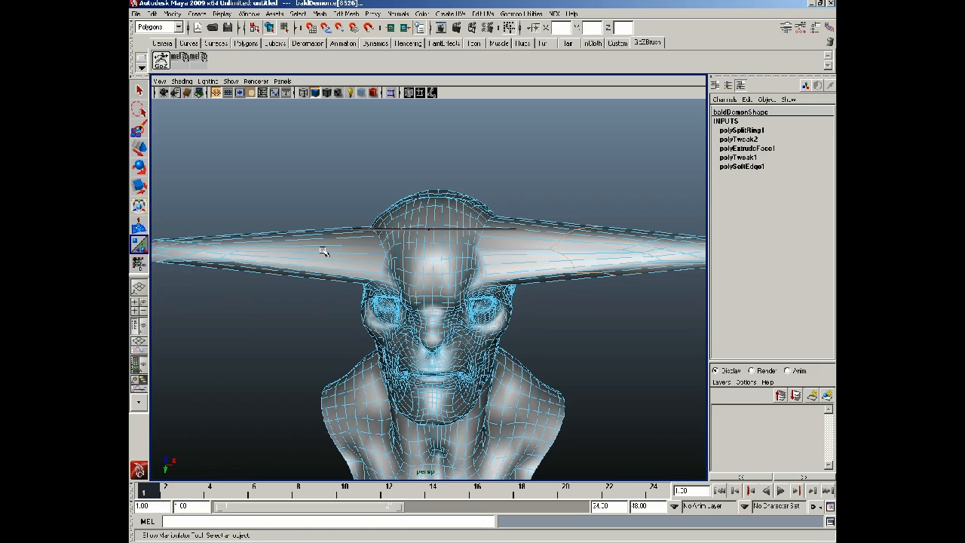
click(323, 251)
key(g)
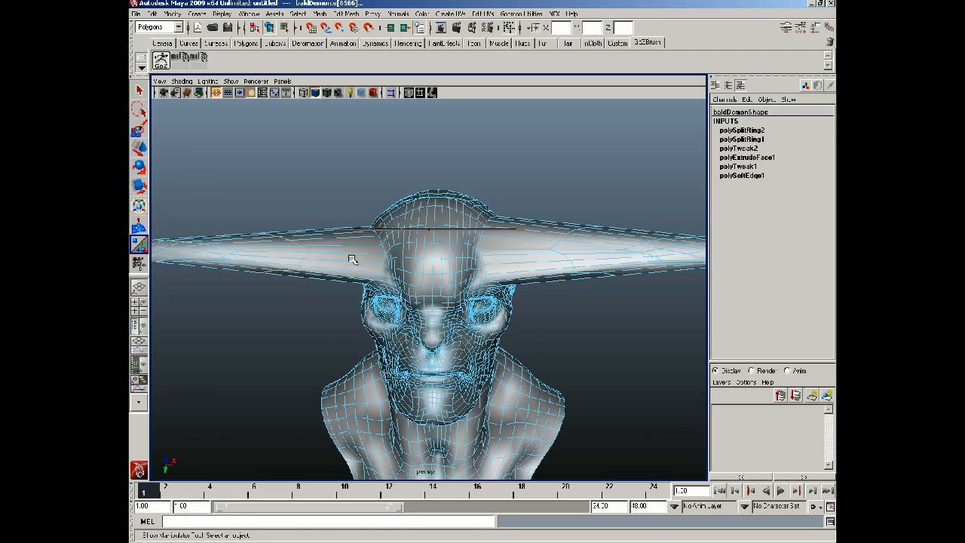
key(g)
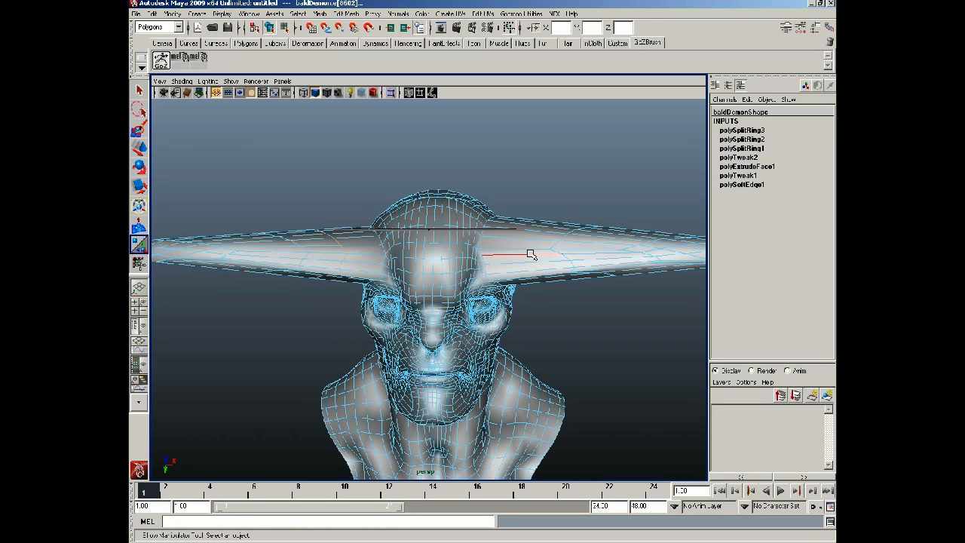
click(530, 254)
key(g)
click(601, 252)
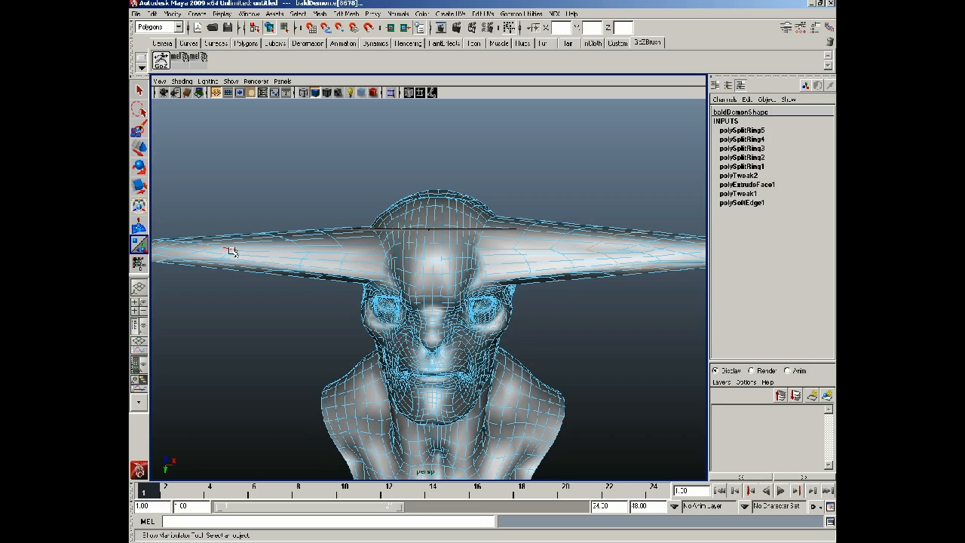
click(257, 252)
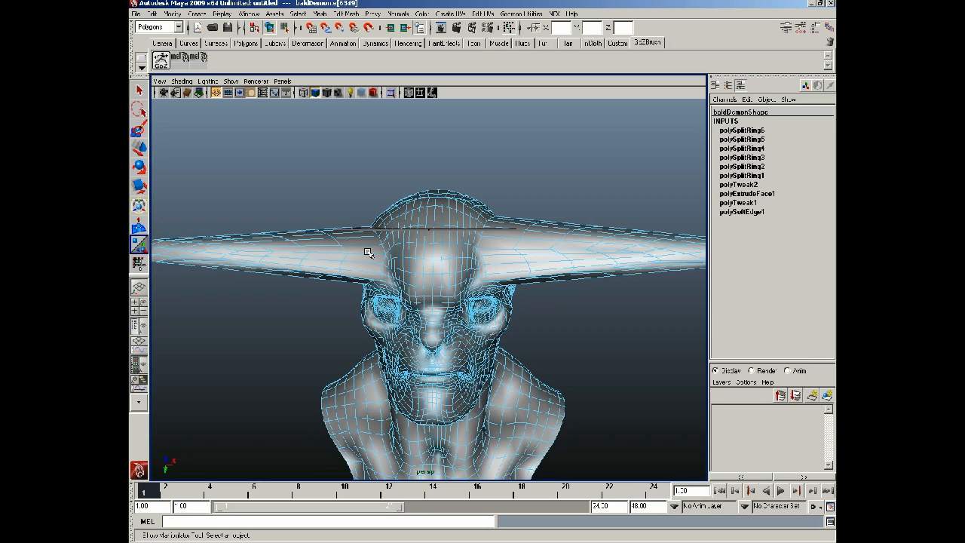
click(367, 255)
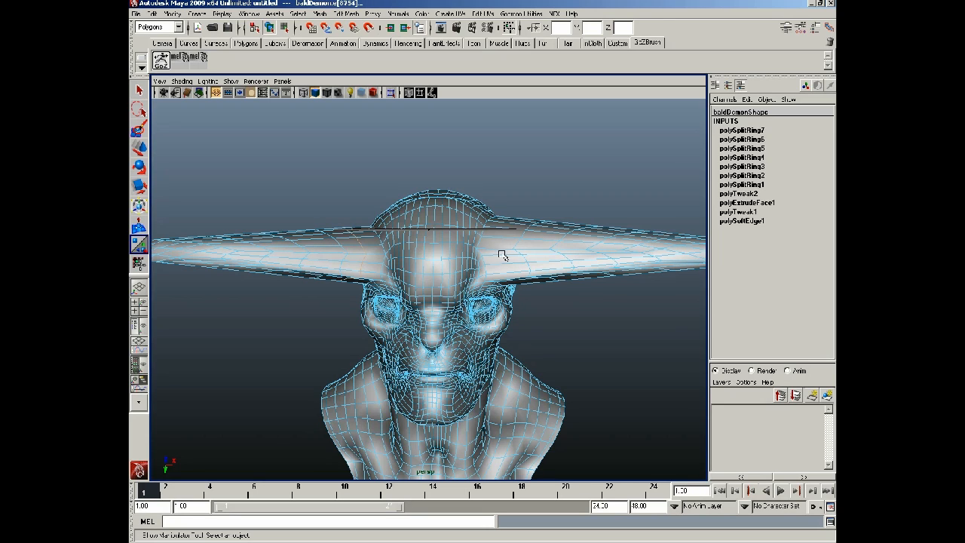
click(501, 250)
Select the whole bust in object mode and send it back to ZBrush with GoZ, transferring the high-resolution details to the modified mesh.
right_drag(527, 243, 565, 226)
mouse_move(541, 239)
alt+mouse_down()
mouse_move(554, 259)
mouse_move(490, 260)
mouse_move(603, 261)
mouse_move(556, 229)
alt+mouse_up()
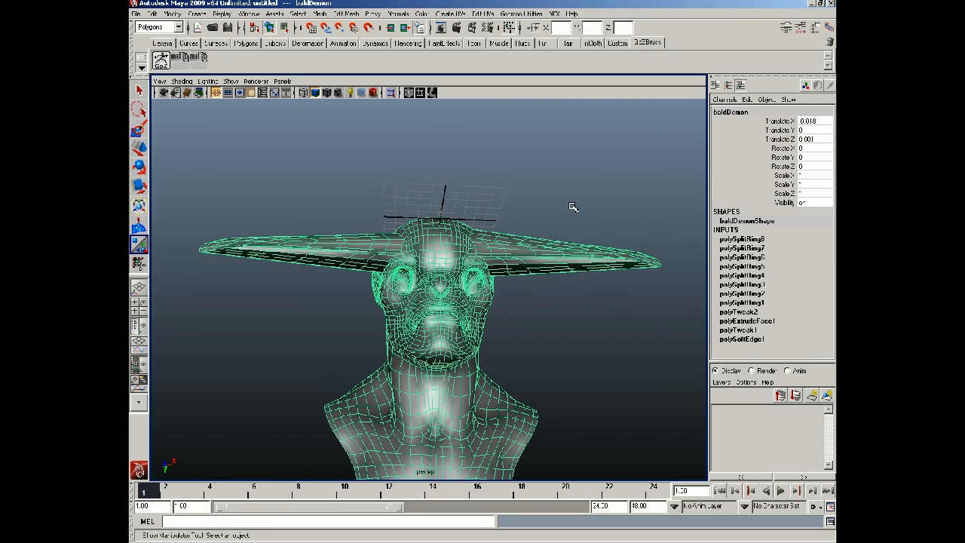
mouse_move(547, 226)
alt+mouse_down()
mouse_move(543, 204)
mouse_move(551, 229)
mouse_move(535, 221)
alt+mouse_up()
alt+middle_drag(535, 222, 532, 145)
alt+drag(532, 145, 534, 168)
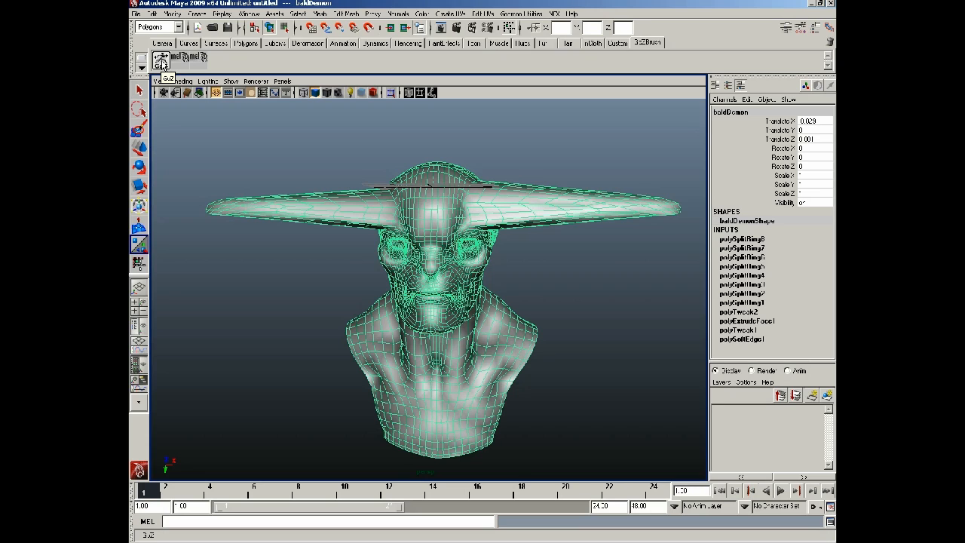
click(162, 63)
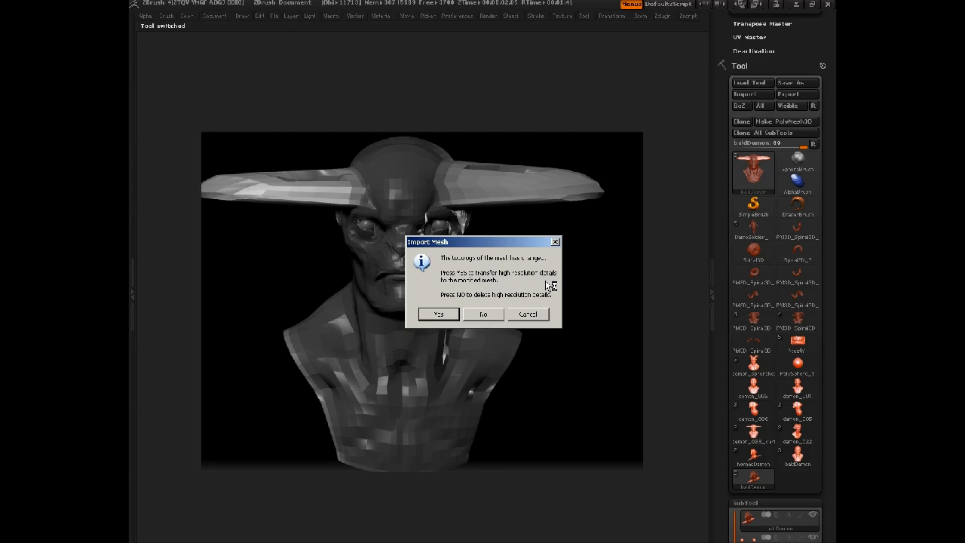
click(438, 314)
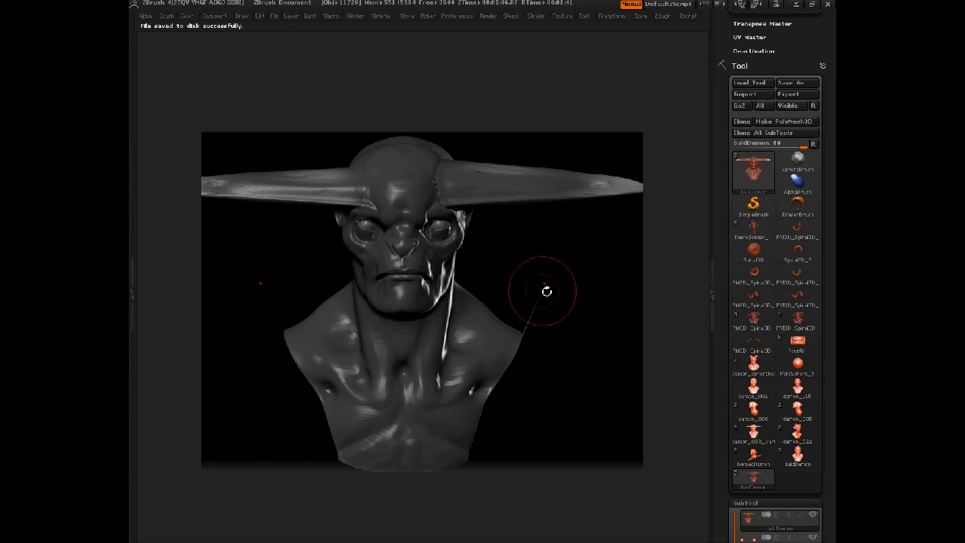
Examine the horned bust from several angles at different subdivision levels, with and without the polyframe.
mouse_move(523, 270)
alt+mouse_down()
mouse_move(612, 309)
mouse_move(473, 296)
mouse_move(487, 299)
mouse_move(463, 304)
mouse_move(499, 311)
mouse_move(475, 292)
mouse_move(515, 269)
alt+mouse_up()
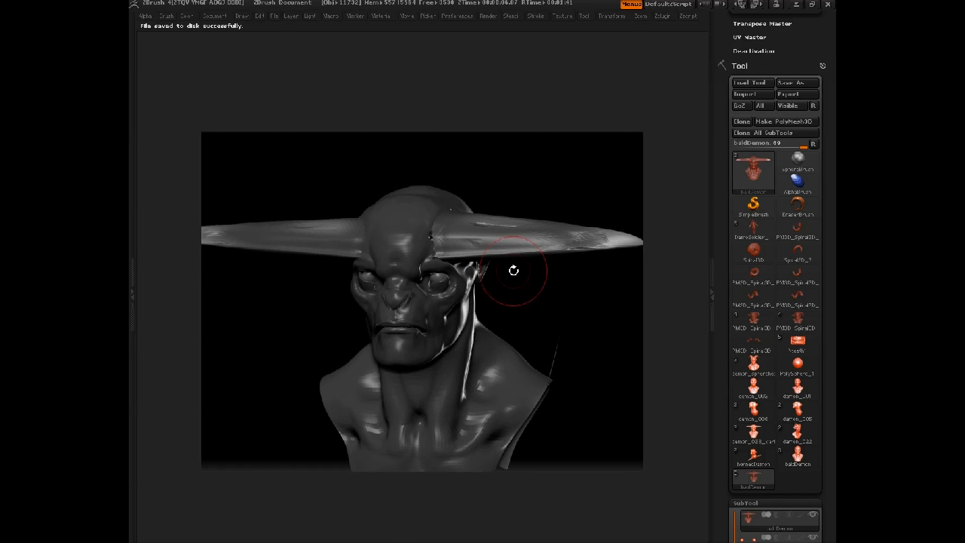
drag(493, 173, 578, 312)
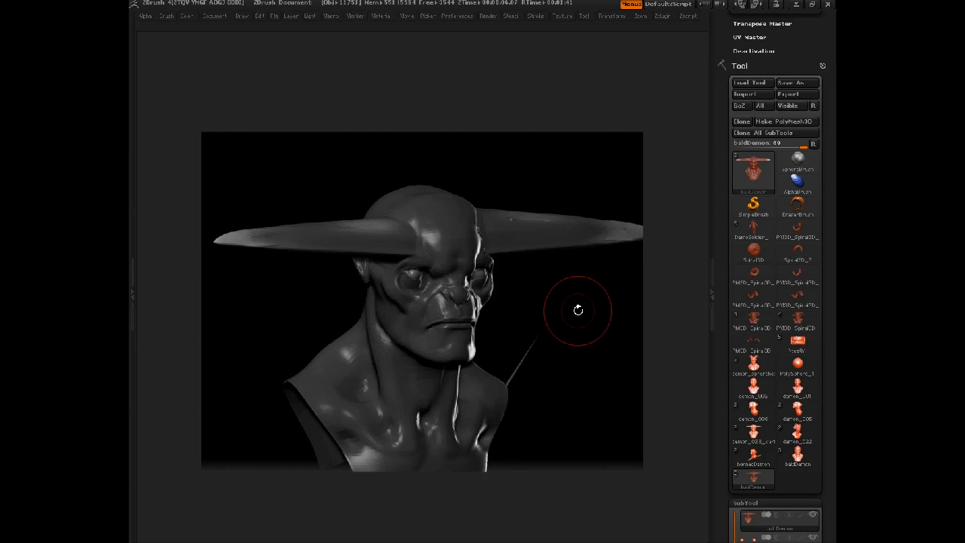
key(shift+d)
key(shift+d)
key(d)
key(d)
key(shift+d)
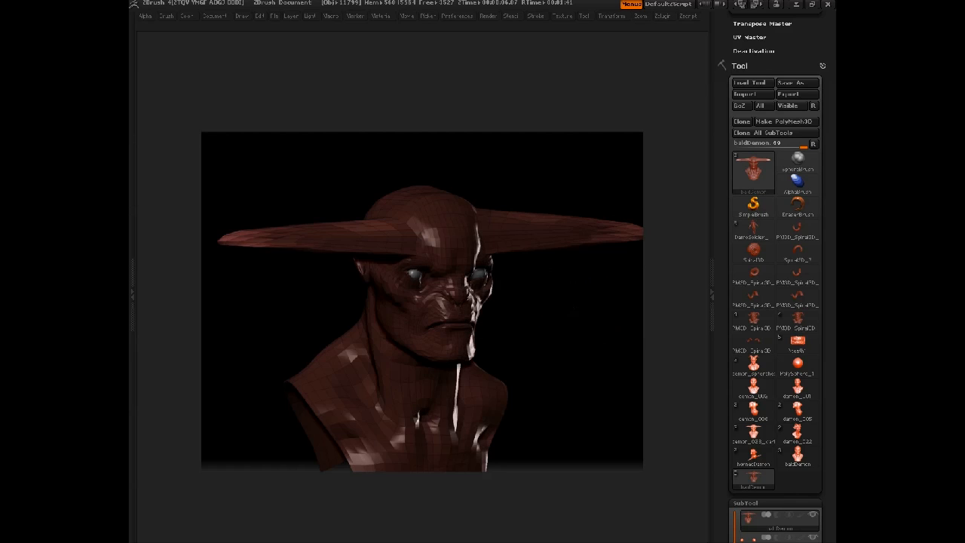
drag(569, 303, 554, 146)
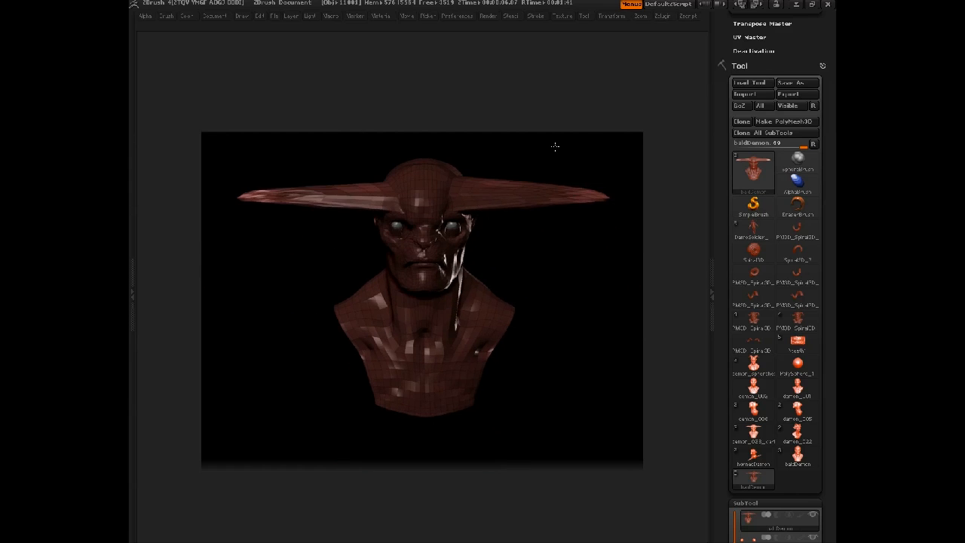
ctrl+drag(571, 267, 568, 306)
key(shift+f)
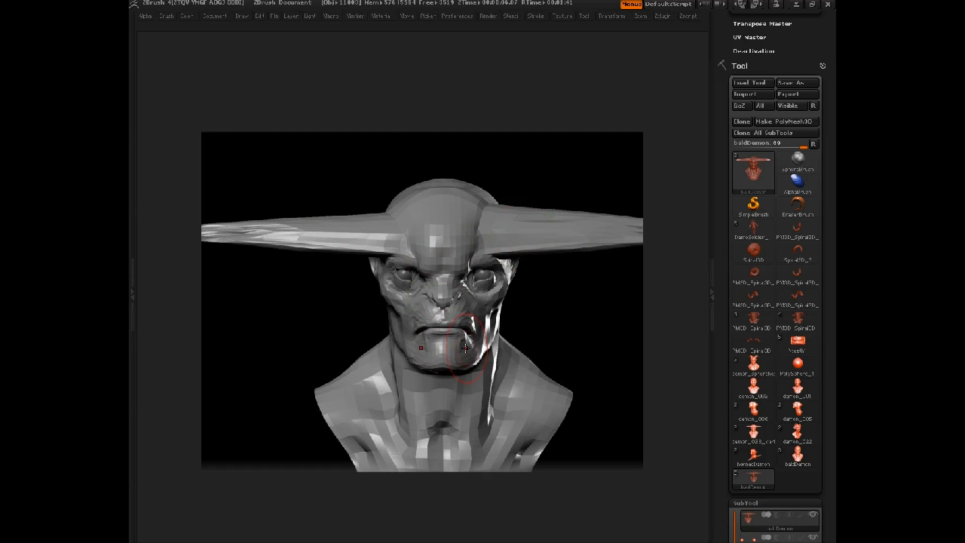
alt+drag(573, 303, 532, 324)
alt+drag(517, 283, 498, 125)
alt+drag(518, 321, 528, 319)
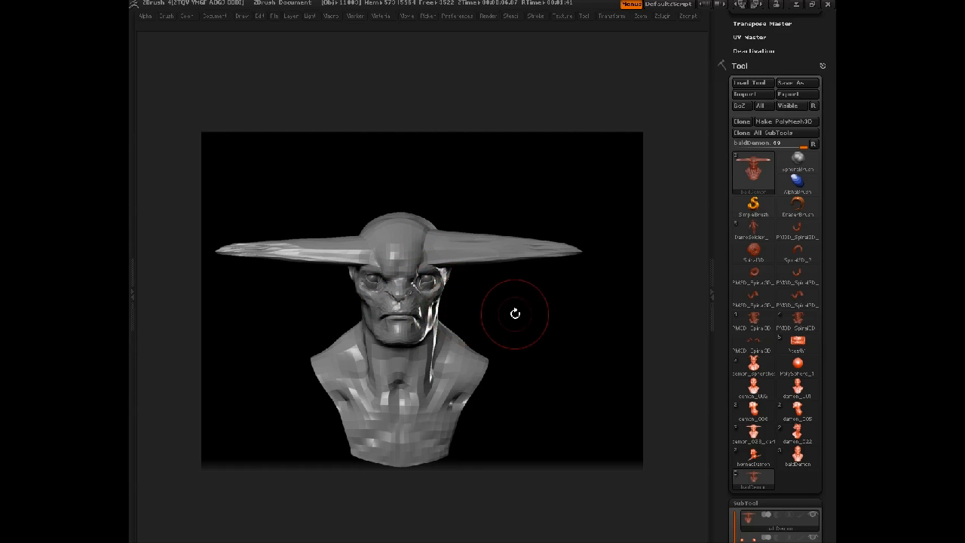
alt+drag(517, 312, 575, 274)
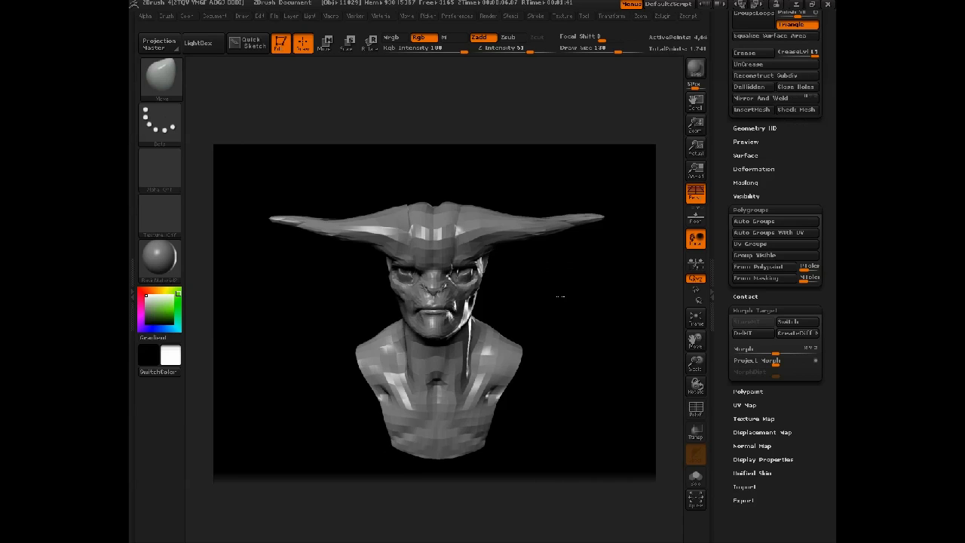
Enlarge the Move brush to draw size 256 and adjust the head's broad shape on the low subdivision level.
drag(556, 297, 584, 341)
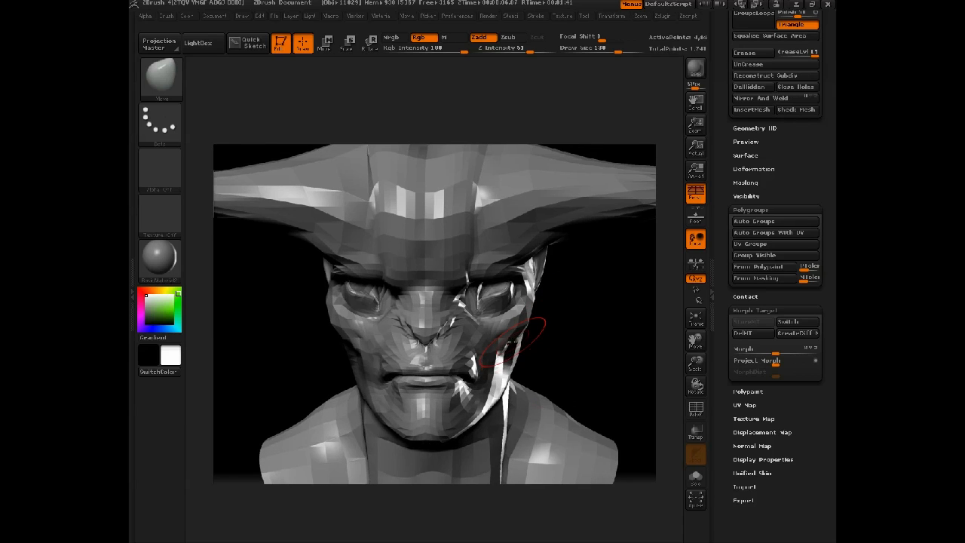
key(ctrl)
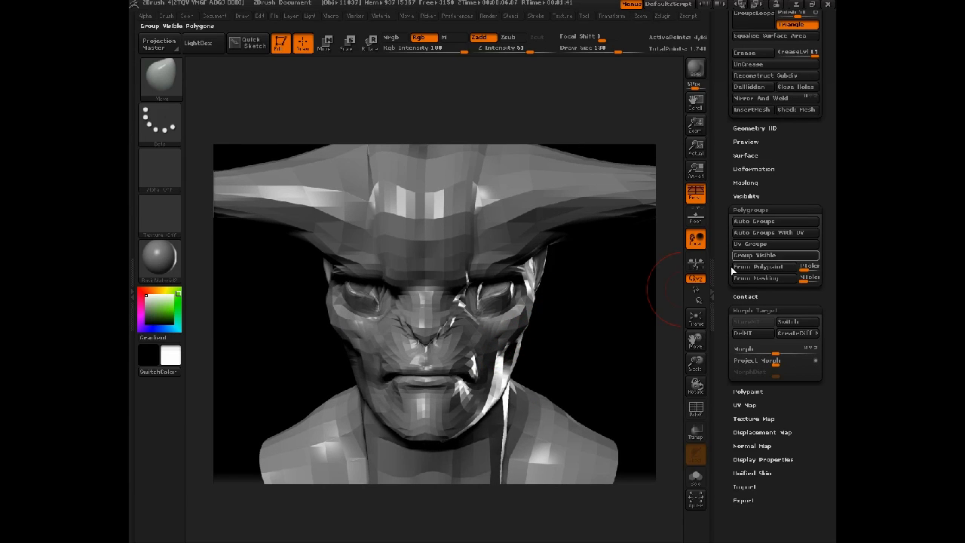
scroll(777, 226, up, 10)
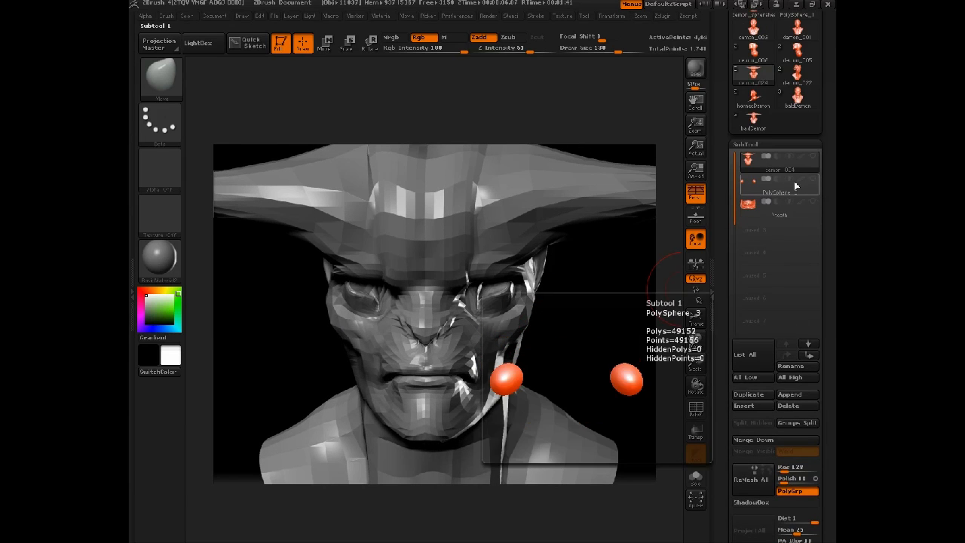
drag(546, 306, 473, 279)
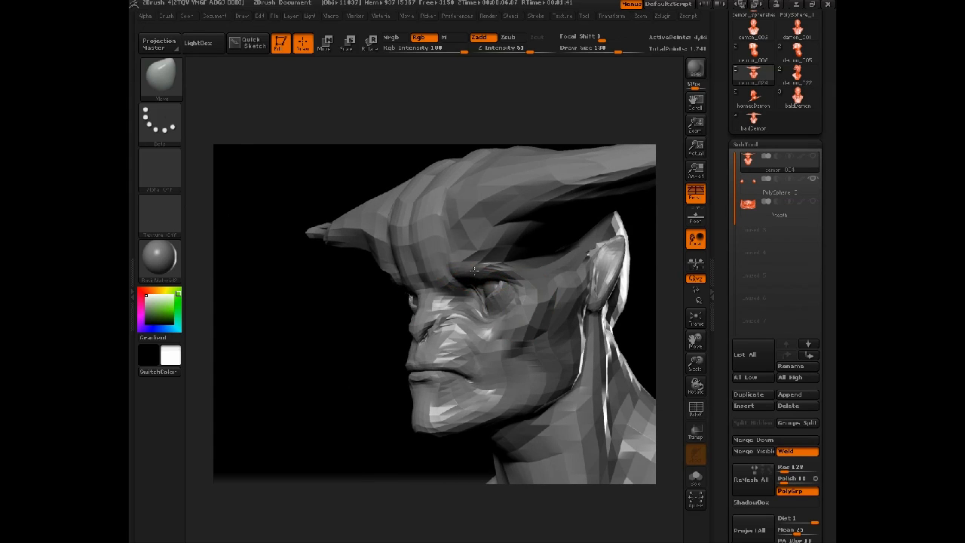
drag(337, 401, 422, 415)
key(space)
drag(511, 348, 536, 349)
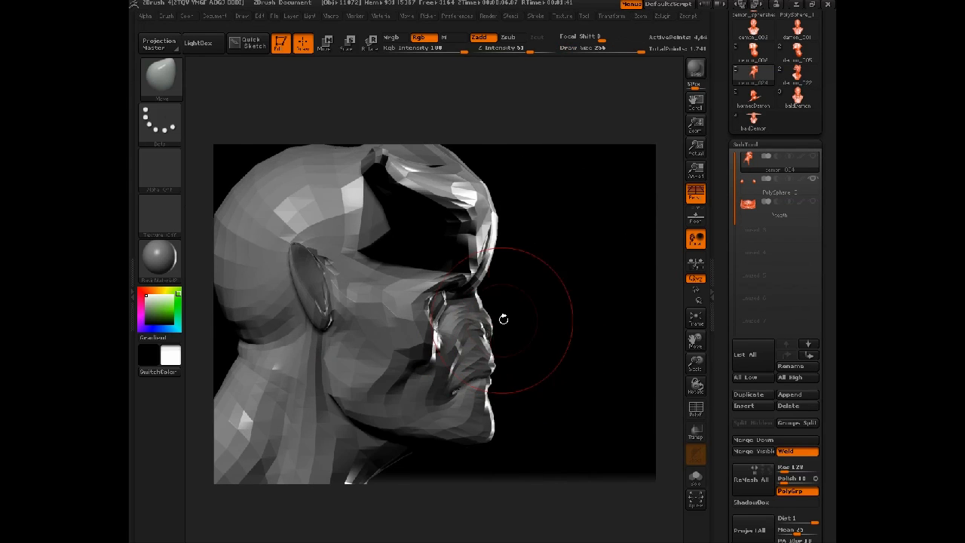
Raise the bust two subdivision levels and reshape the jaw and cheeks with the Move brush, reducing its draw size to 195.
mouse_move(503, 319)
mouse_down()
mouse_move(492, 334)
mouse_move(528, 324)
mouse_move(481, 303)
mouse_move(370, 399)
mouse_move(345, 402)
mouse_move(346, 365)
mouse_move(367, 334)
mouse_move(404, 433)
mouse_up()
key(d)
key(d)
mouse_move(391, 399)
mouse_down()
mouse_move(394, 352)
mouse_move(399, 391)
mouse_up()
mouse_move(340, 396)
mouse_down()
mouse_move(443, 396)
mouse_move(450, 372)
mouse_up()
key(space)
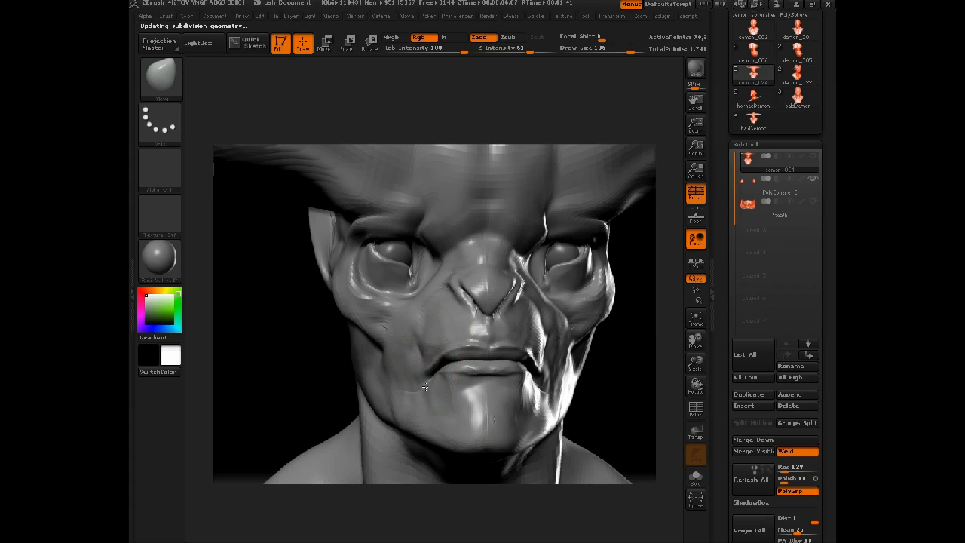
Refine the mouth, cheeks and nose with the Move brush, reducing its draw size to 135 and finally 103.
drag(631, 364, 479, 372)
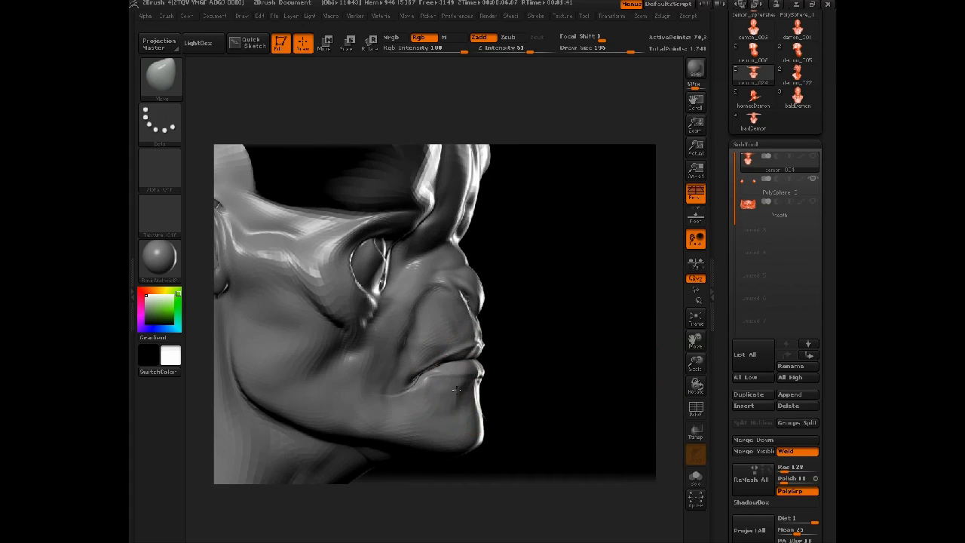
drag(565, 357, 451, 344)
key(space)
drag(616, 360, 538, 352)
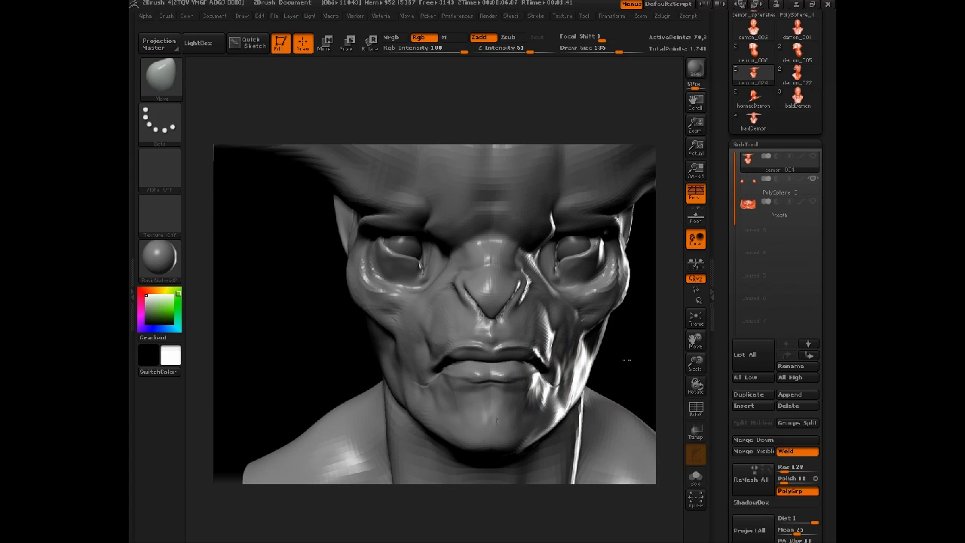
drag(626, 360, 388, 382)
key(space)
drag(500, 279, 494, 277)
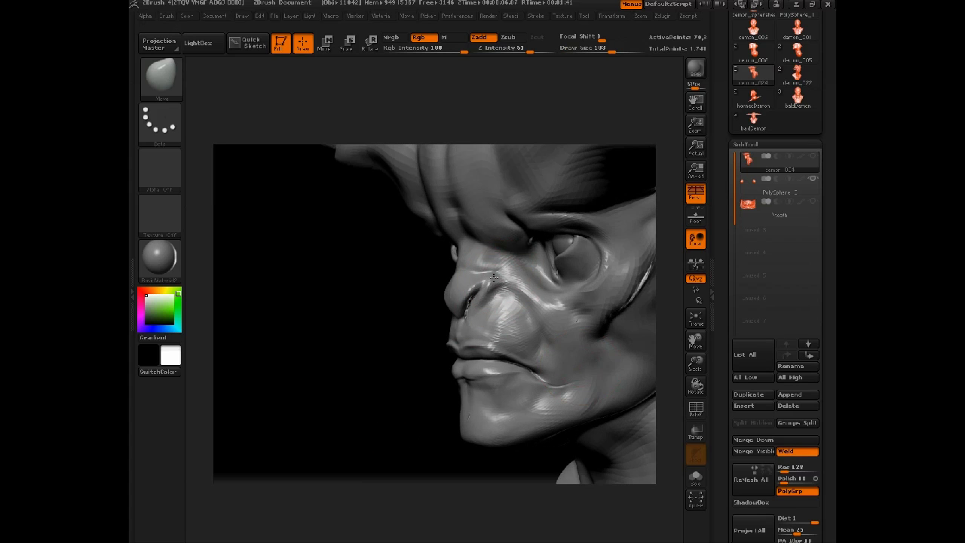
Enlarge the Move brush to draw size 186 and adjust the overall form of the horned head.
mouse_move(375, 403)
mouse_down()
mouse_move(383, 318)
mouse_move(398, 491)
mouse_move(516, 348)
mouse_move(535, 348)
mouse_up()
key(space)
drag(566, 314, 555, 322)
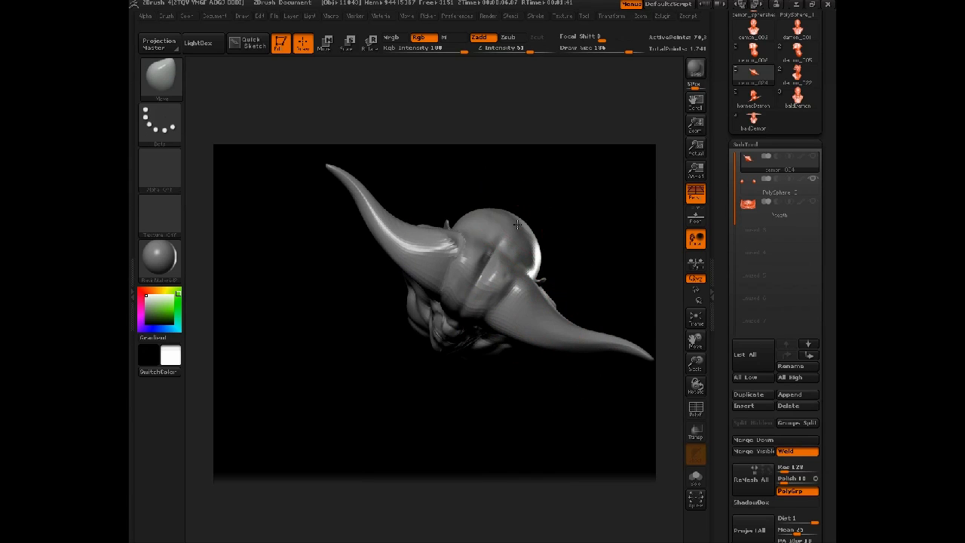
Save the horned bust as a ZTool file in the demon folder.
mouse_move(527, 204)
mouse_down()
mouse_move(542, 166)
mouse_move(524, 204)
mouse_move(542, 199)
mouse_move(547, 290)
mouse_move(565, 284)
mouse_move(564, 273)
mouse_move(596, 325)
mouse_move(545, 334)
mouse_move(570, 329)
mouse_move(578, 314)
mouse_up()
scroll(729, 86, up, 5)
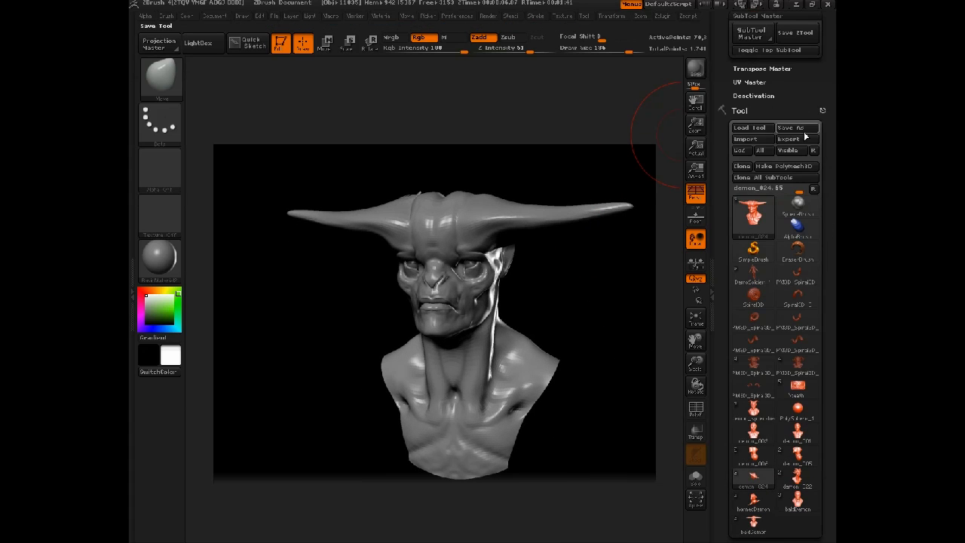
click(796, 127)
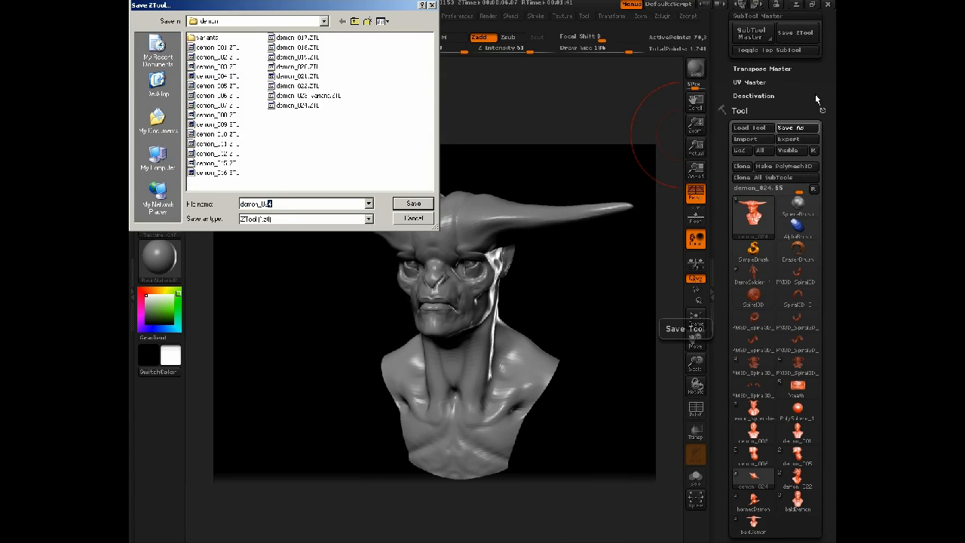
key(Return)
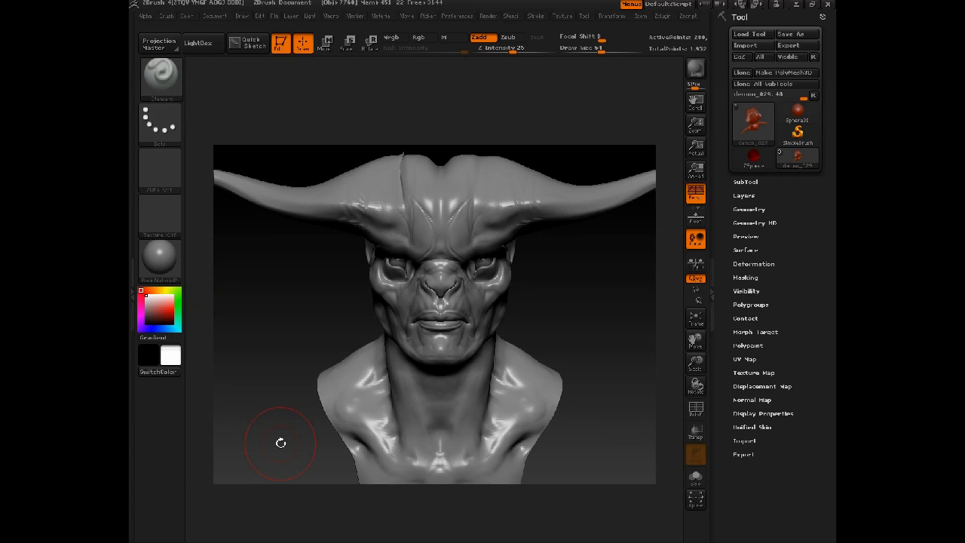
Switch the sculpting brush to ClayTubes and check the bust from both sides.
drag(290, 273, 356, 334)
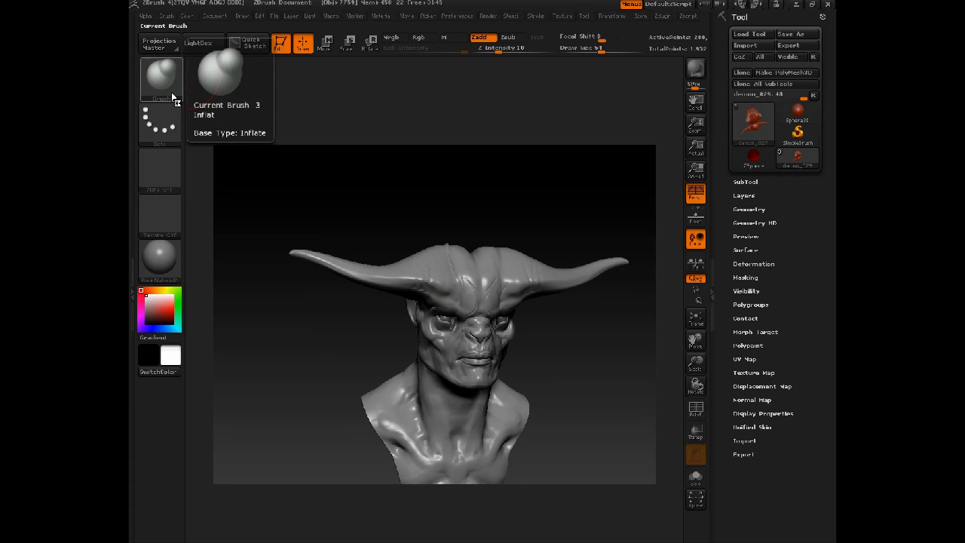
key(b)
key(c)
key(t)
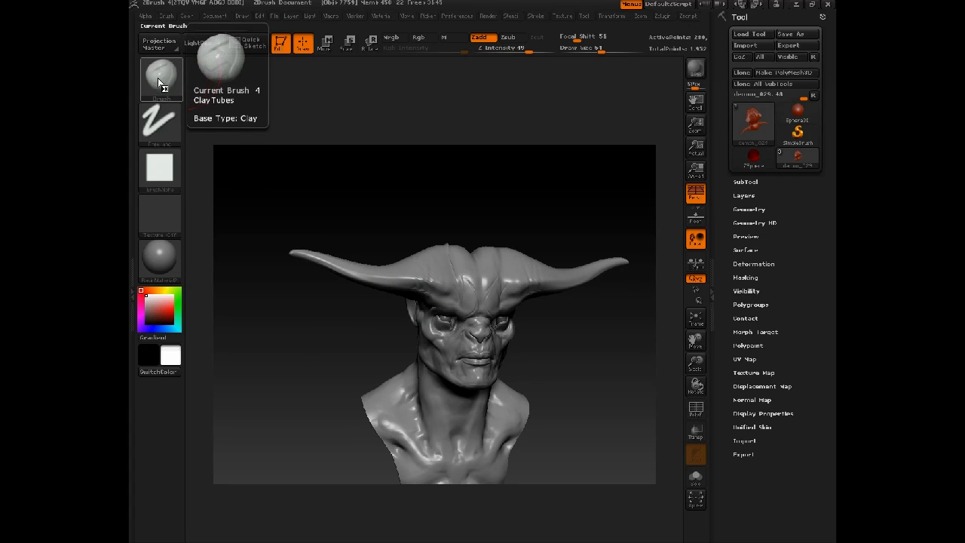
alt+drag(296, 123, 305, 304)
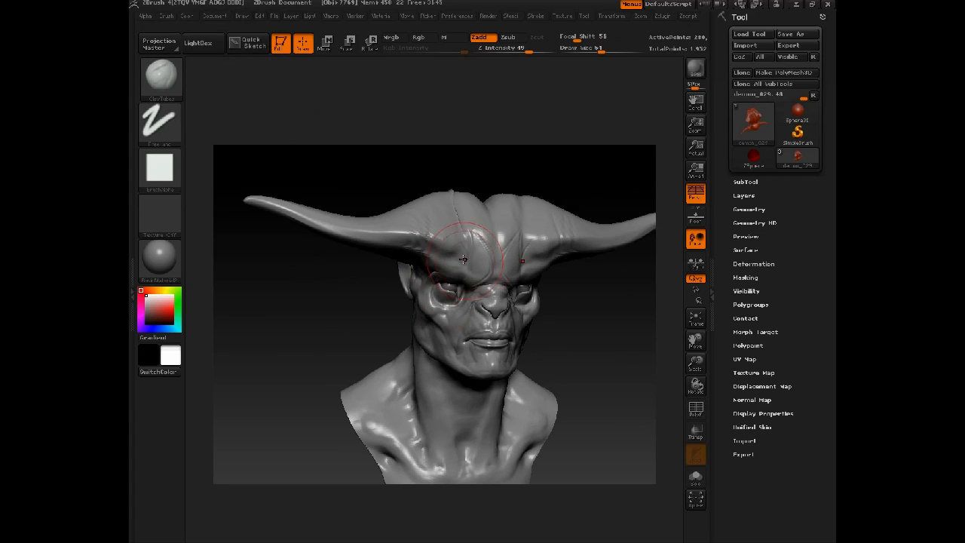
drag(370, 352, 492, 341)
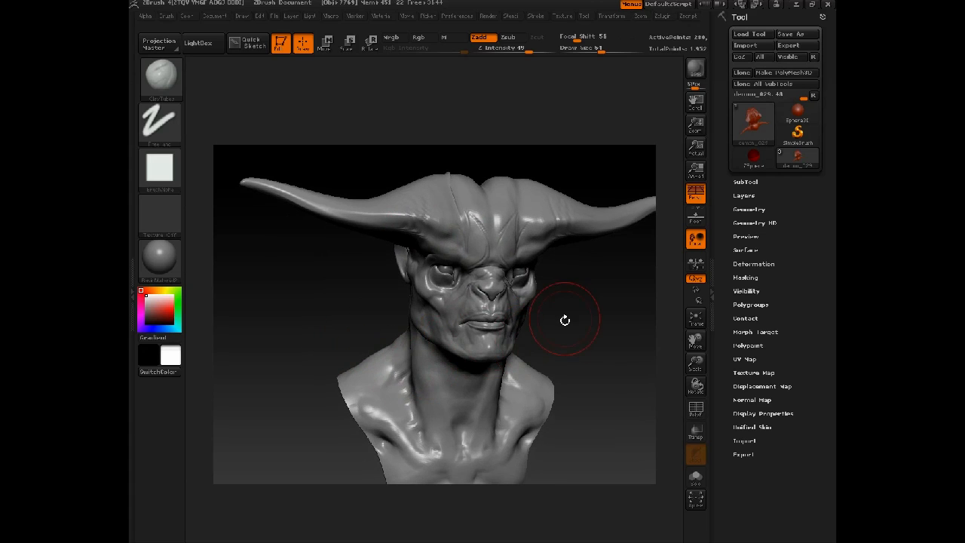
drag(565, 320, 542, 312)
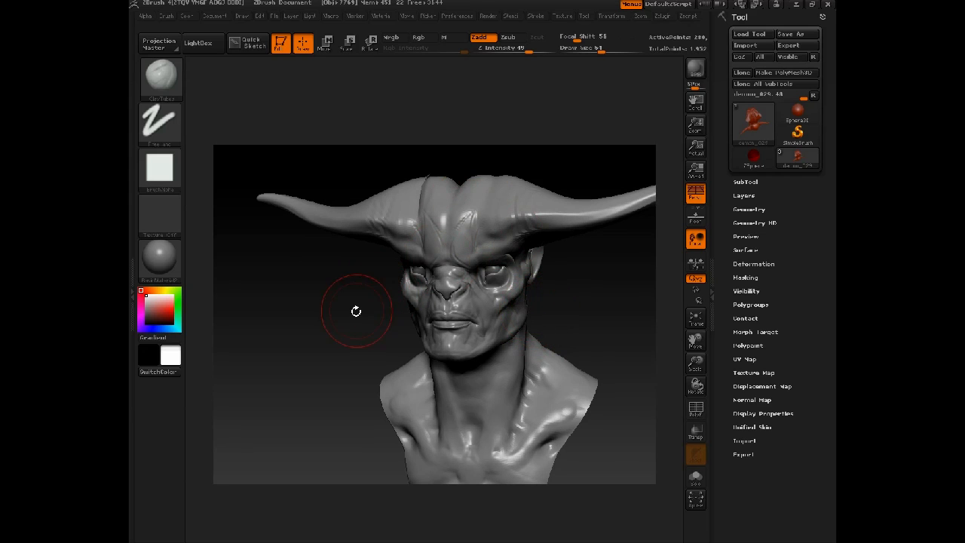
Set the ClayTubes brush to Z intensity 25 and focal shift -15 with its alpha off for working on the neck.
mouse_move(342, 327)
alt+mouse_down()
mouse_move(316, 302)
mouse_move(308, 316)
mouse_move(295, 309)
mouse_move(297, 339)
alt+mouse_up()
key(space)
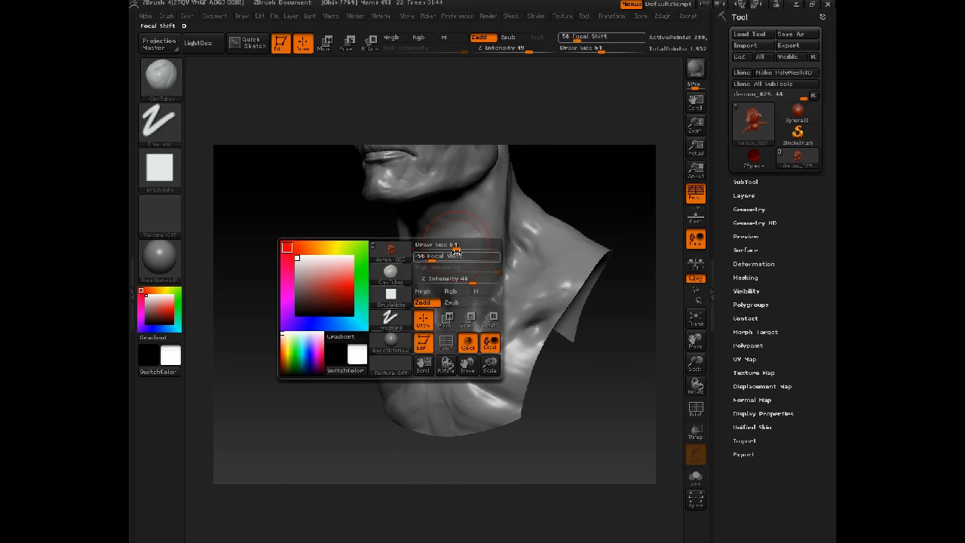
drag(463, 278, 454, 278)
key(space)
click(364, 298)
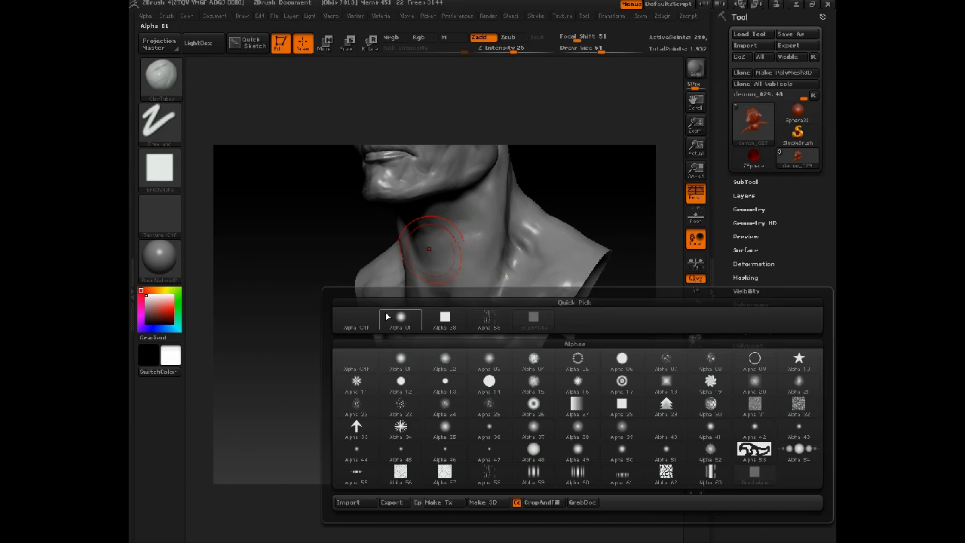
click(370, 317)
key(space)
drag(360, 322, 369, 323)
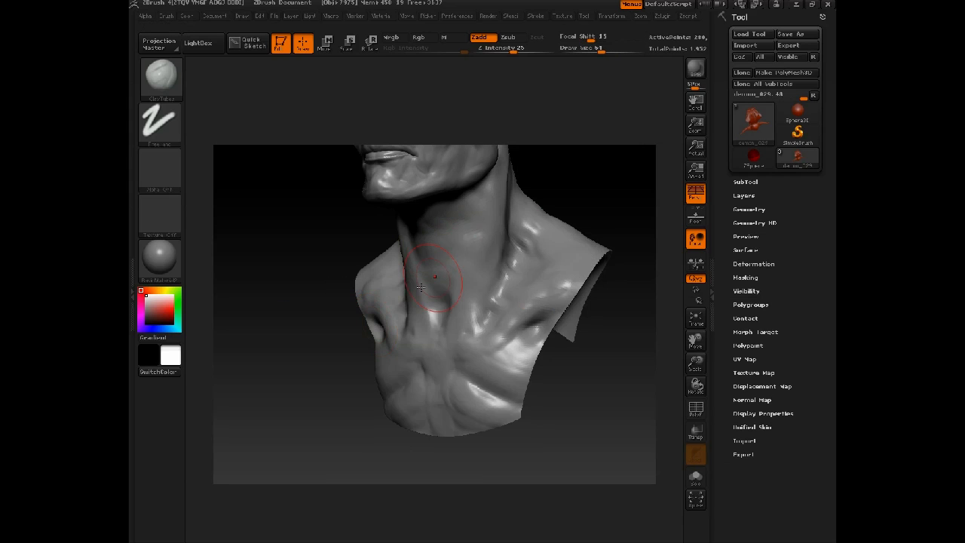
Build up and smooth the side of the neck towards the shoulder, lowering the ClayTubes Z intensity to 10.
mouse_move(548, 187)
mouse_down()
mouse_move(556, 173)
mouse_move(537, 249)
mouse_up()
key(space)
key(space)
shift+drag(491, 315, 500, 300)
key(space)
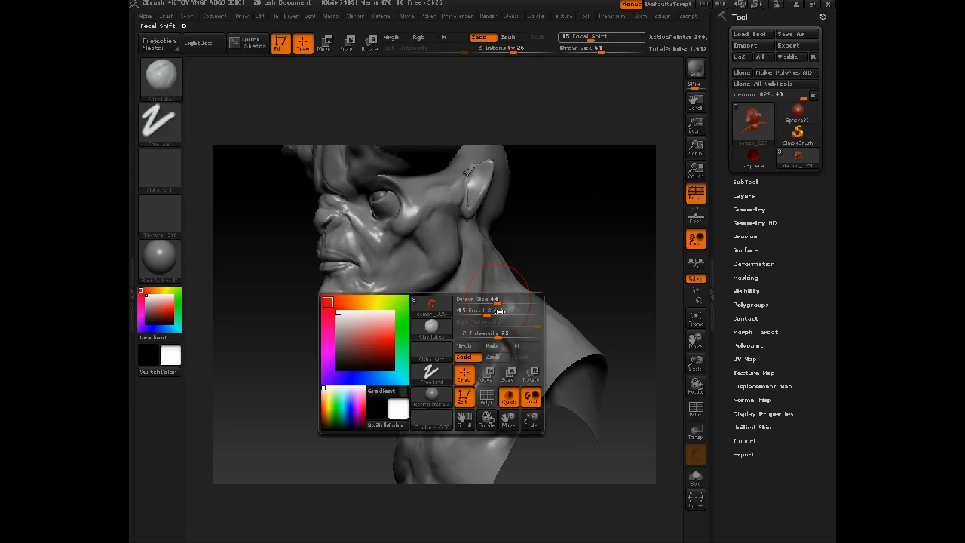
drag(490, 334, 476, 334)
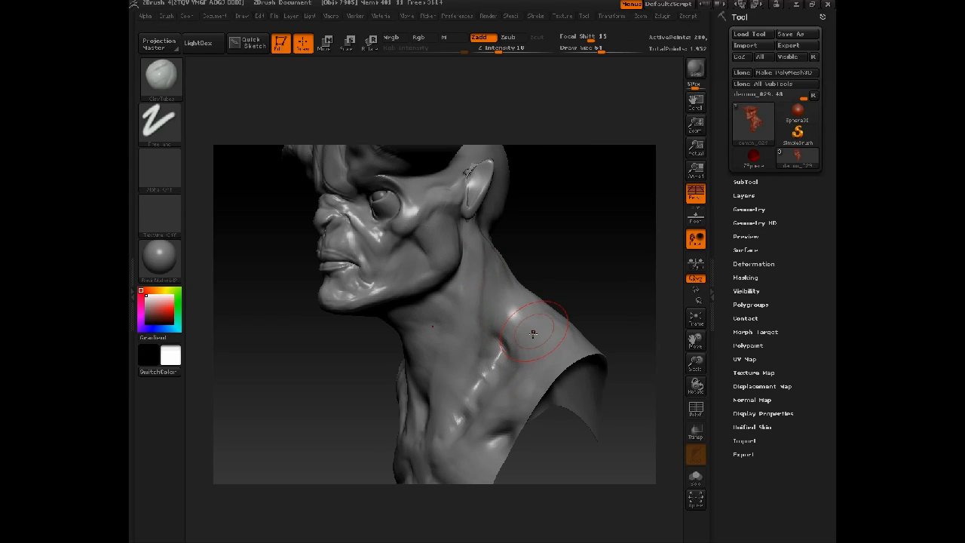
mouse_move(583, 289)
shift+mouse_down()
mouse_move(596, 295)
mouse_move(596, 260)
mouse_move(561, 282)
mouse_move(589, 271)
mouse_move(557, 224)
mouse_move(461, 270)
shift+mouse_up()
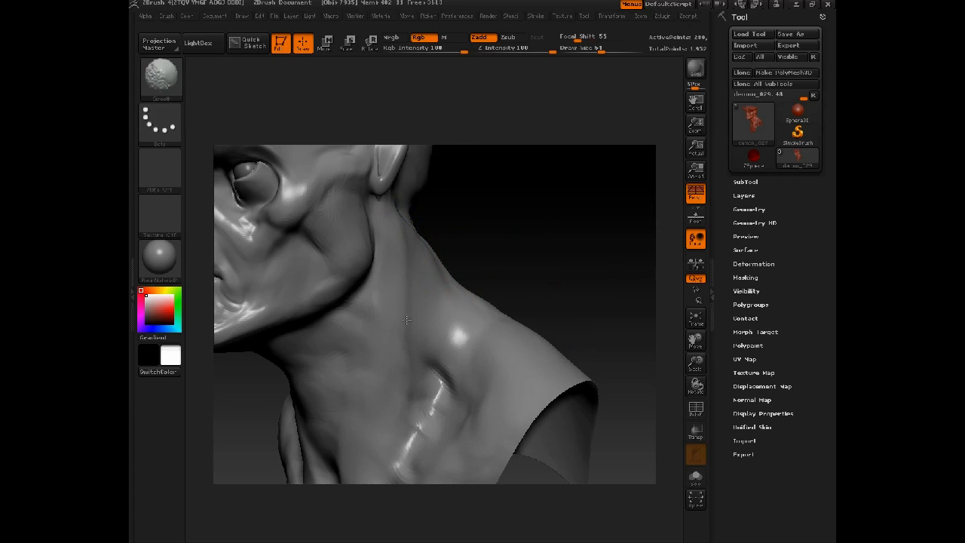
drag(478, 224, 422, 332)
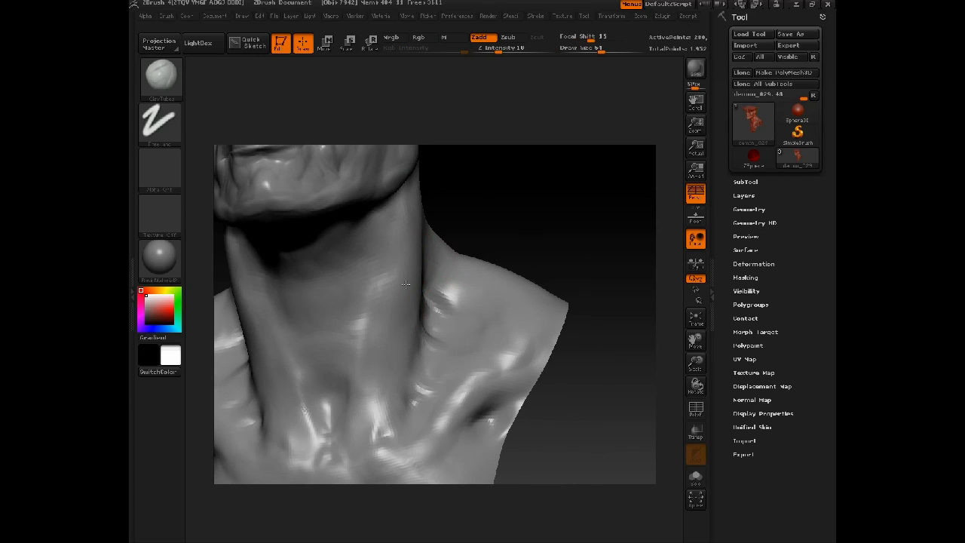
Reduce the ClayTubes draw size to 28 and refine the neck muscles between the ear and collarbone, smoothing the strokes.
mouse_move(545, 248)
alt+mouse_down()
mouse_move(534, 168)
mouse_move(580, 219)
mouse_move(630, 241)
alt+mouse_up()
key(space)
drag(422, 346, 404, 345)
key(space)
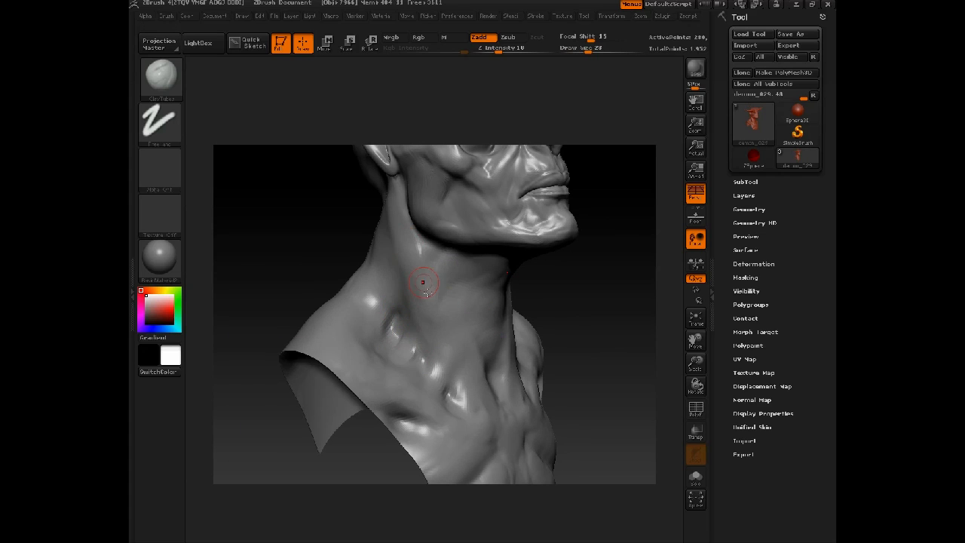
drag(403, 244, 377, 161)
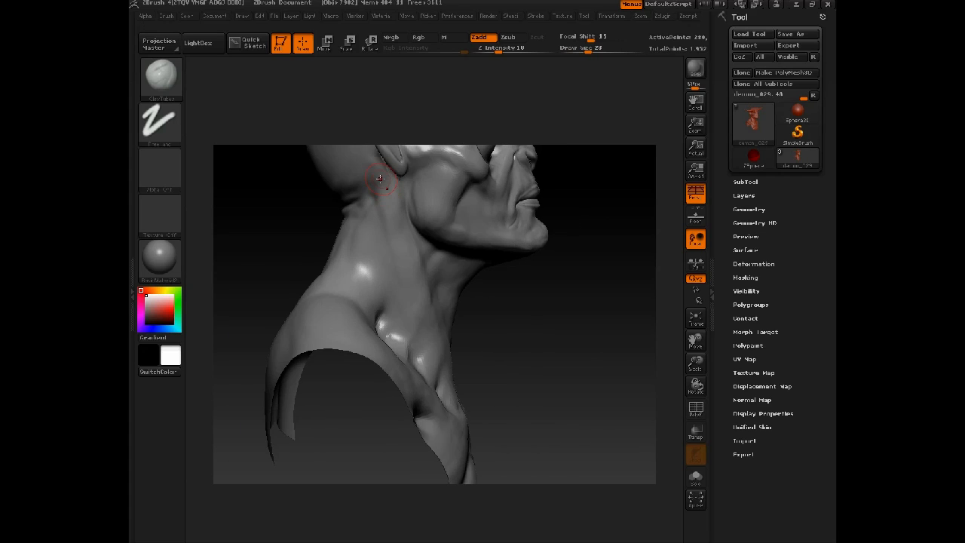
shift+drag(395, 240, 412, 261)
drag(549, 308, 447, 321)
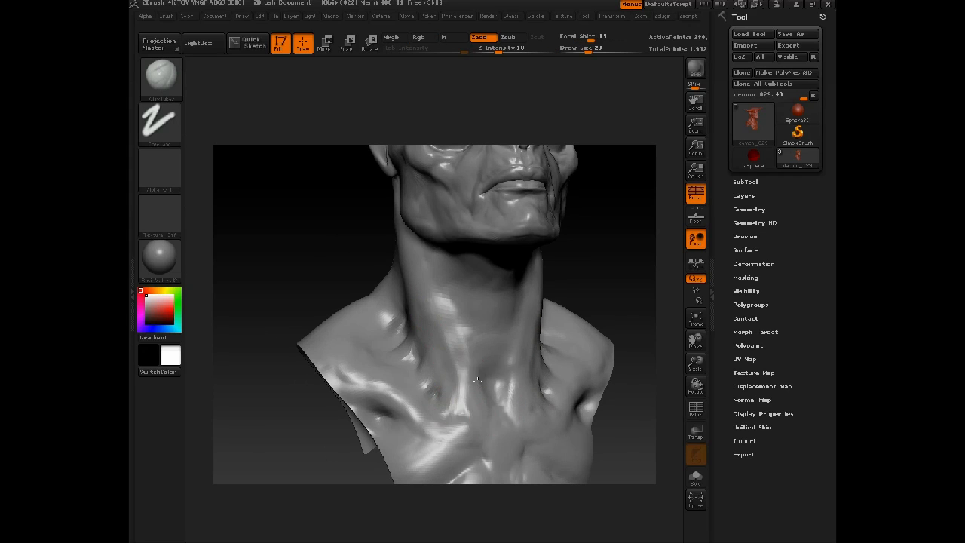
Switch to the Move brush and mask the nostril area on the side of the nose.
drag(557, 233, 616, 300)
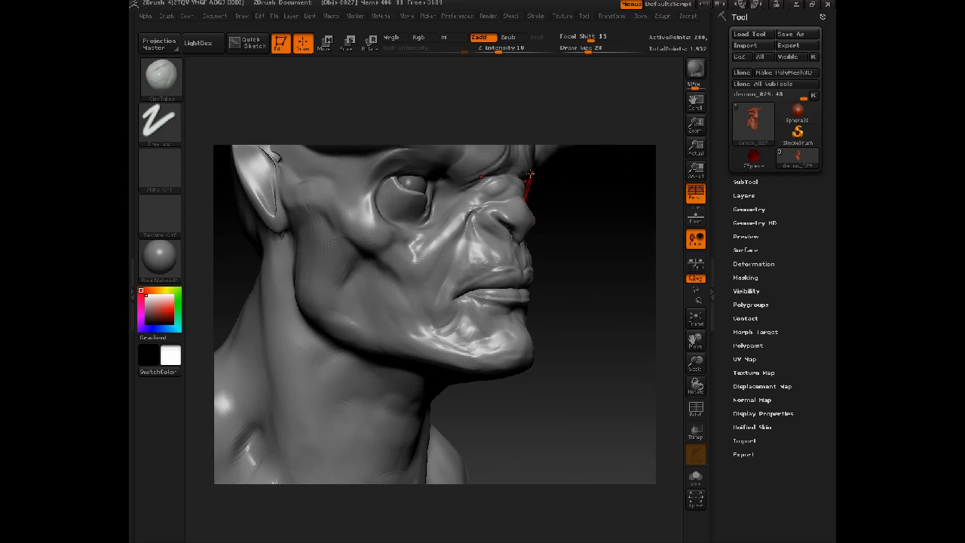
key(b)
key(m)
key(v)
mouse_move(555, 188)
mouse_down()
mouse_move(442, 242)
mouse_move(428, 238)
mouse_move(426, 212)
mouse_up()
key(space)
key(space)
alt+drag(568, 288, 581, 355)
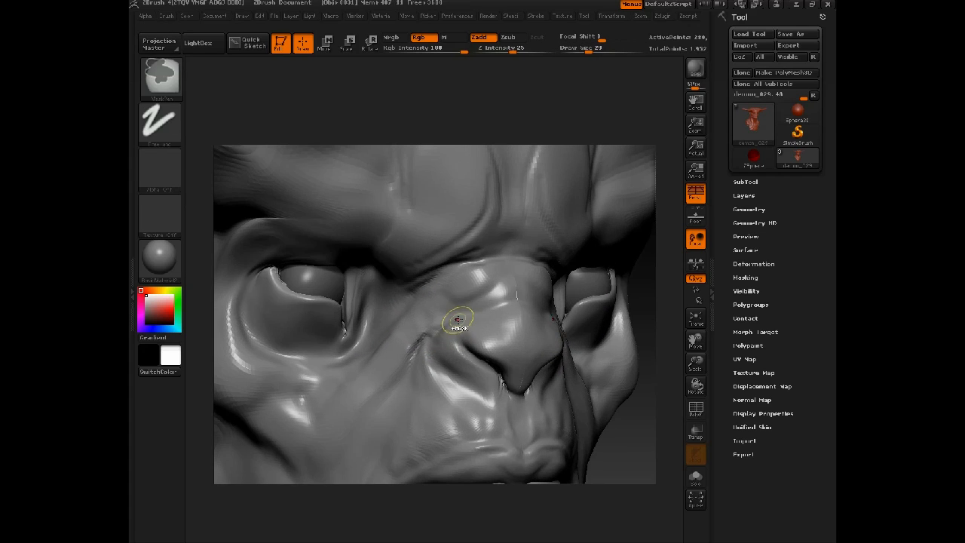
mouse_move(457, 320)
ctrl+mouse_down()
mouse_move(474, 367)
mouse_move(457, 312)
ctrl+mouse_up()
Reshape the masked nostril and the cheek fold beside it with the Move brush, using draw size 59 and then a smaller one.
key(space)
drag(420, 353, 450, 368)
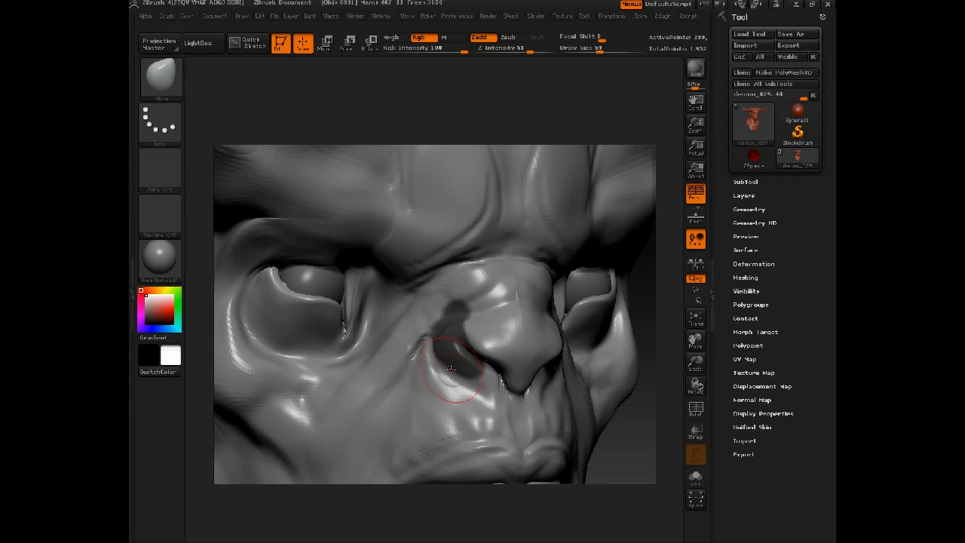
drag(649, 324, 638, 274)
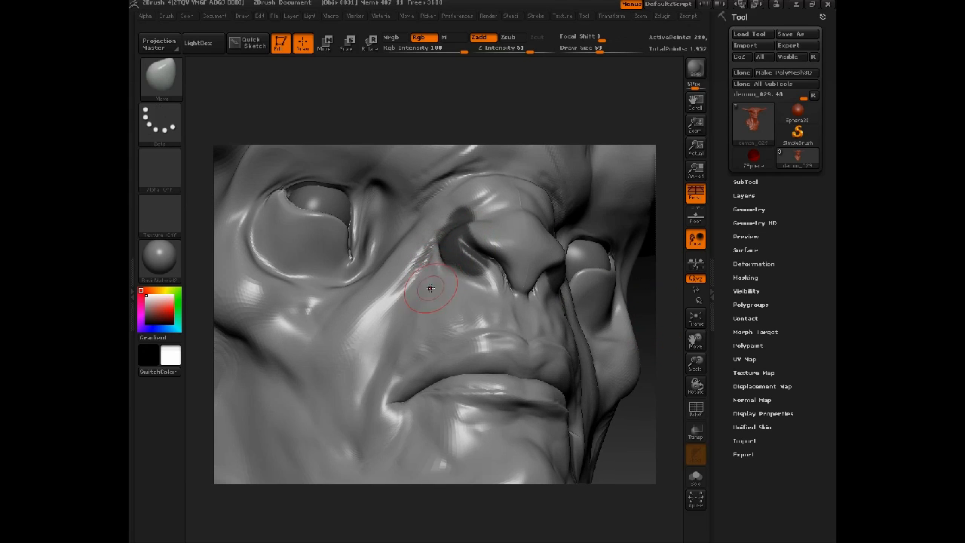
drag(650, 289, 665, 305)
key(space)
drag(442, 255, 429, 252)
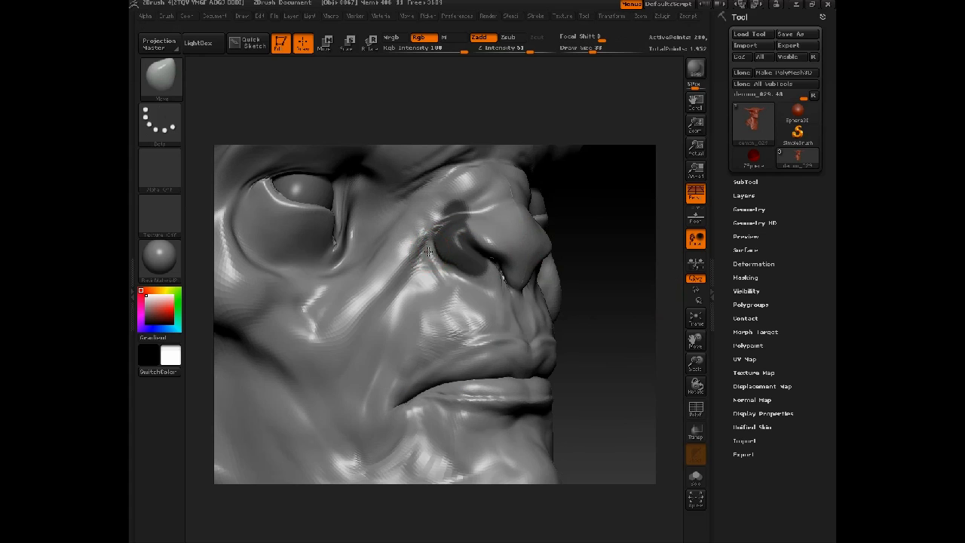
mouse_move(609, 263)
mouse_down()
mouse_move(430, 252)
mouse_move(411, 230)
mouse_move(449, 205)
mouse_up()
Switch to the Inflate brush and swell the flesh around the nostril.
key(b)
key(i)
key(n)
mouse_move(532, 177)
mouse_down()
mouse_move(545, 173)
mouse_move(535, 313)
mouse_move(574, 333)
mouse_move(309, 312)
mouse_move(297, 409)
mouse_move(261, 340)
mouse_move(438, 386)
mouse_move(450, 405)
mouse_up()
Switch to the ClayTubes brush, set draw size 38 and rework the forehead muscles between the horns.
key(b)
key(c)
key(t)
key(space)
key(space)
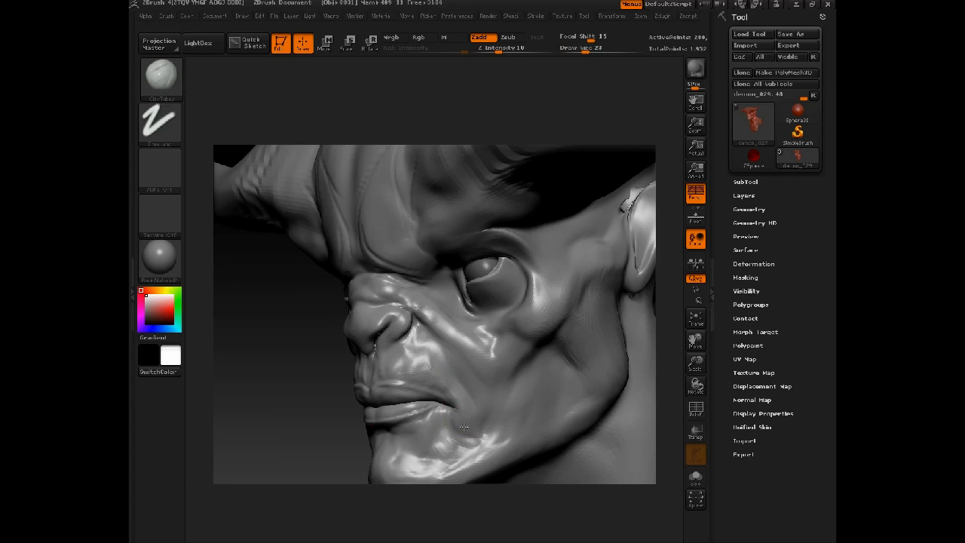
key(space)
drag(525, 407, 534, 407)
mouse_move(597, 376)
mouse_down()
mouse_move(666, 340)
mouse_move(597, 323)
mouse_move(586, 278)
mouse_move(543, 355)
mouse_move(537, 339)
mouse_up()
mouse_move(485, 246)
mouse_down()
mouse_move(474, 259)
mouse_move(483, 327)
mouse_move(497, 296)
mouse_move(562, 284)
mouse_move(571, 301)
mouse_up()
alt+drag(575, 362, 603, 311)
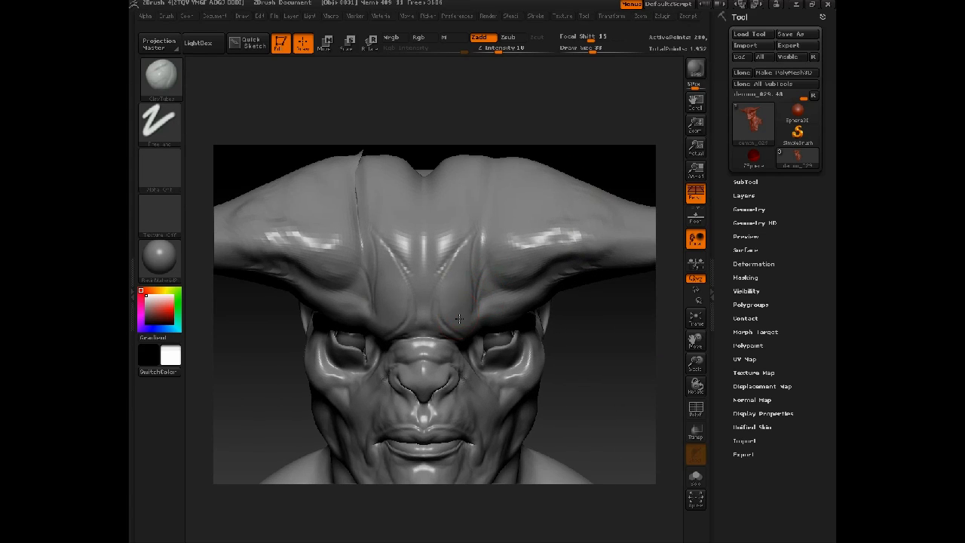
mouse_move(451, 273)
mouse_down()
mouse_move(467, 206)
mouse_move(425, 250)
mouse_move(424, 277)
mouse_up()
mouse_move(576, 369)
alt+mouse_down()
mouse_move(573, 314)
mouse_move(608, 334)
mouse_move(608, 392)
alt+mouse_up()
mouse_move(442, 238)
mouse_down()
mouse_move(432, 266)
mouse_move(428, 227)
mouse_up()
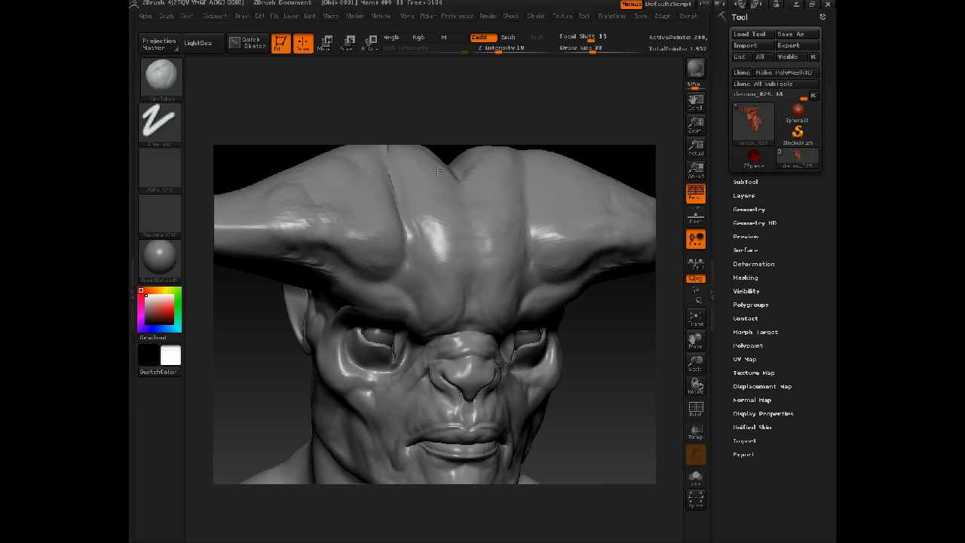
alt+drag(604, 382, 590, 332)
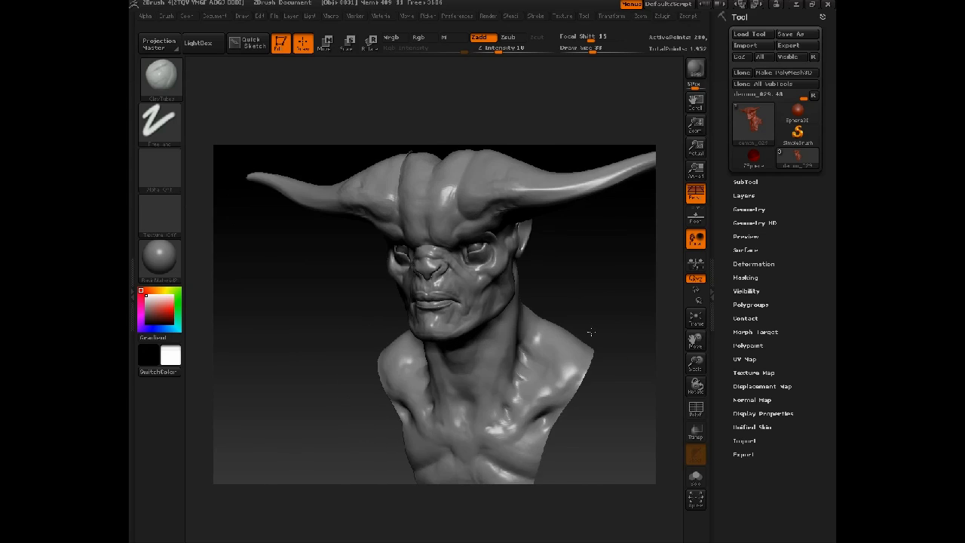
Switch to the Move brush, set the draw size to 101 and adjust the shape of the face.
mouse_move(631, 301)
alt+mouse_down()
mouse_move(597, 289)
mouse_move(625, 290)
mouse_move(603, 339)
mouse_move(566, 230)
mouse_move(586, 312)
mouse_move(568, 332)
mouse_move(582, 329)
alt+mouse_up()
key(b)
key(m)
key(v)
key(space)
mouse_move(569, 326)
mouse_down()
mouse_move(626, 268)
mouse_move(667, 317)
mouse_move(677, 267)
mouse_move(590, 267)
mouse_up()
key(space)
drag(344, 365, 354, 366)
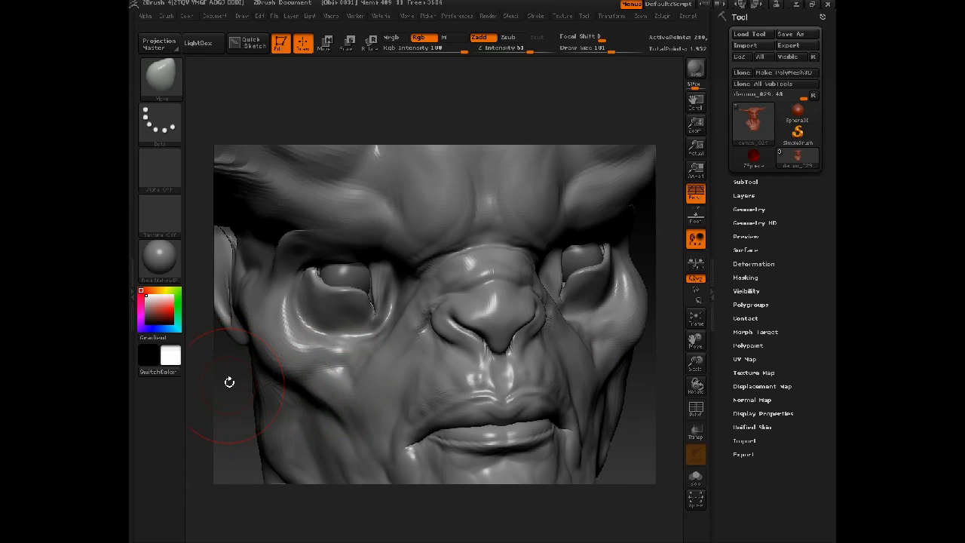
mouse_move(229, 382)
mouse_down()
mouse_move(271, 415)
mouse_move(325, 436)
mouse_move(371, 422)
mouse_move(332, 420)
mouse_up()
Return to ClayTubes with a smaller draw size and build up and smooth the cheek between ear and eye.
key(b)
key(c)
key(t)
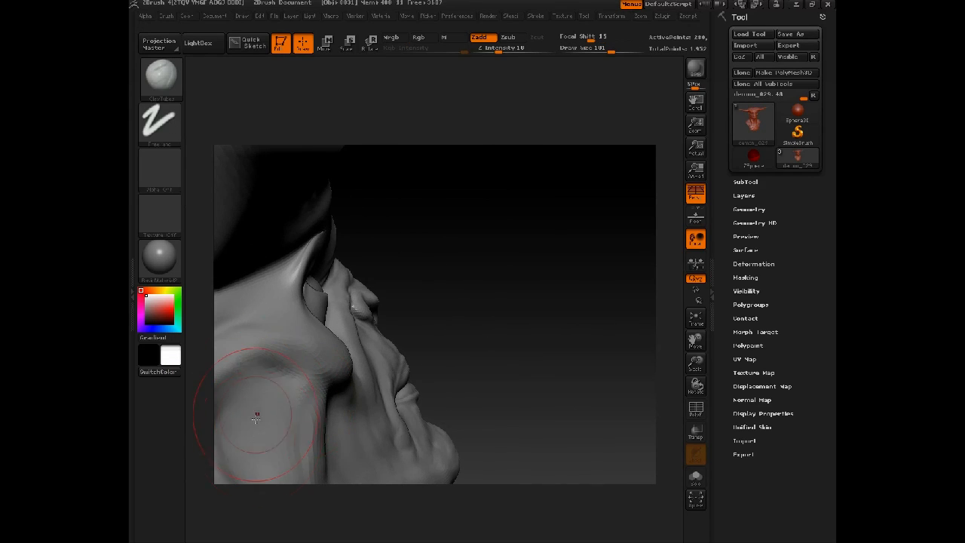
key(b)
key(c)
key(t)
key(space)
drag(336, 375, 316, 374)
drag(327, 336, 406, 371)
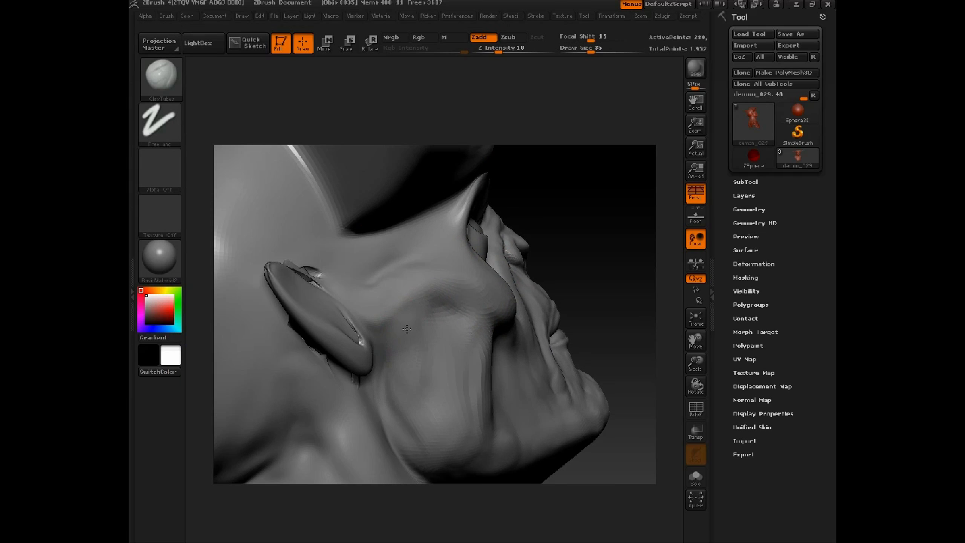
mouse_move(448, 443)
mouse_down()
mouse_move(435, 233)
mouse_move(477, 70)
mouse_up()
shift+drag(383, 232, 452, 151)
Enlarge the draw size to 68 and mask the lower edge of the horn base beside the eye.
alt+drag(461, 101, 470, 183)
key(space)
drag(401, 328, 412, 328)
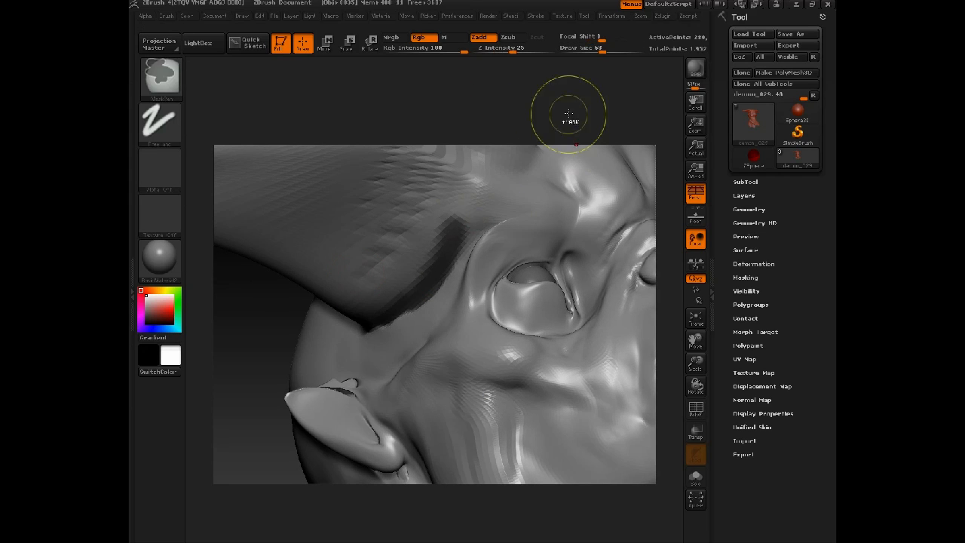
mouse_move(570, 112)
mouse_down()
mouse_move(554, 140)
mouse_move(294, 364)
mouse_move(297, 385)
mouse_move(299, 329)
mouse_move(300, 464)
mouse_up()
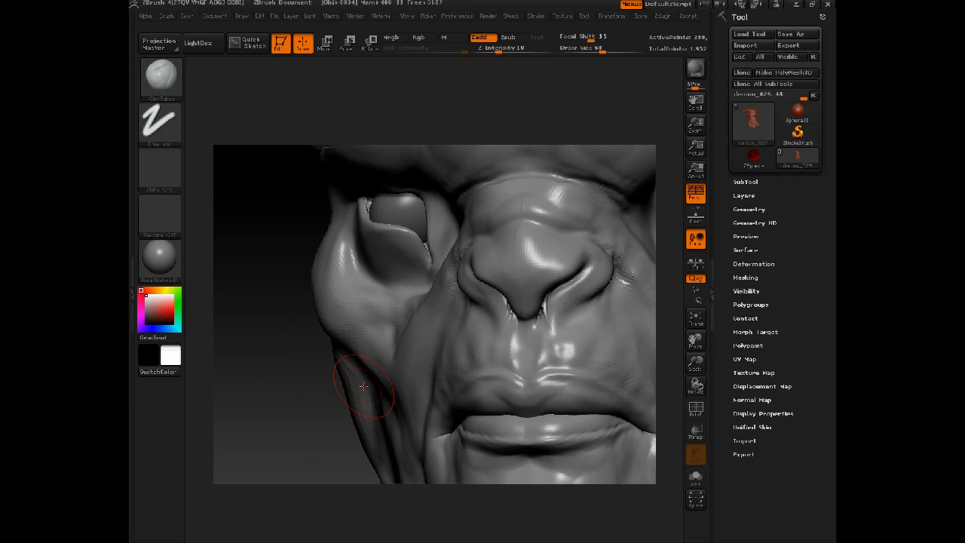
Hide the lower jaw polygroup and work on the exposed upper lip with ClayTubes at draw size 28.
ctrl+shift+click(551, 404)
key(space)
drag(556, 393, 541, 393)
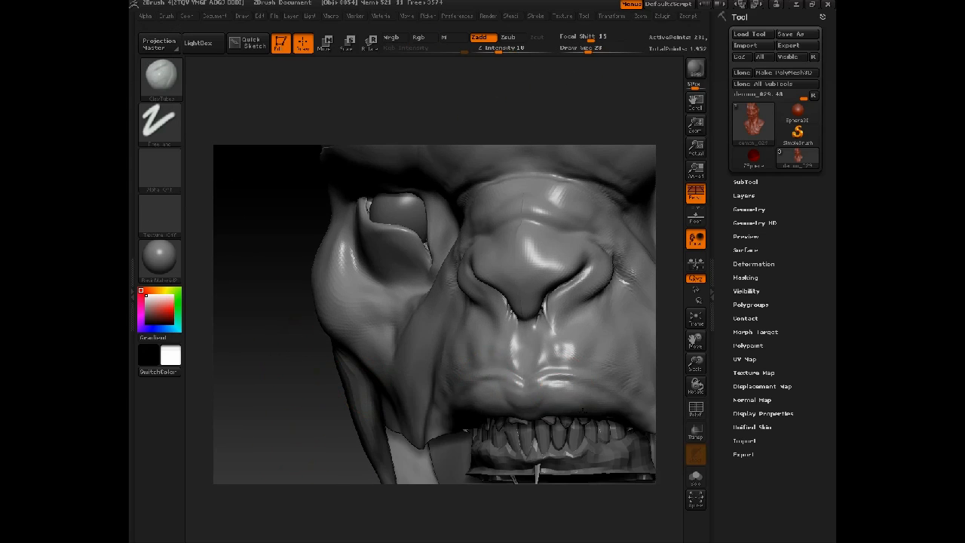
drag(659, 355, 526, 402)
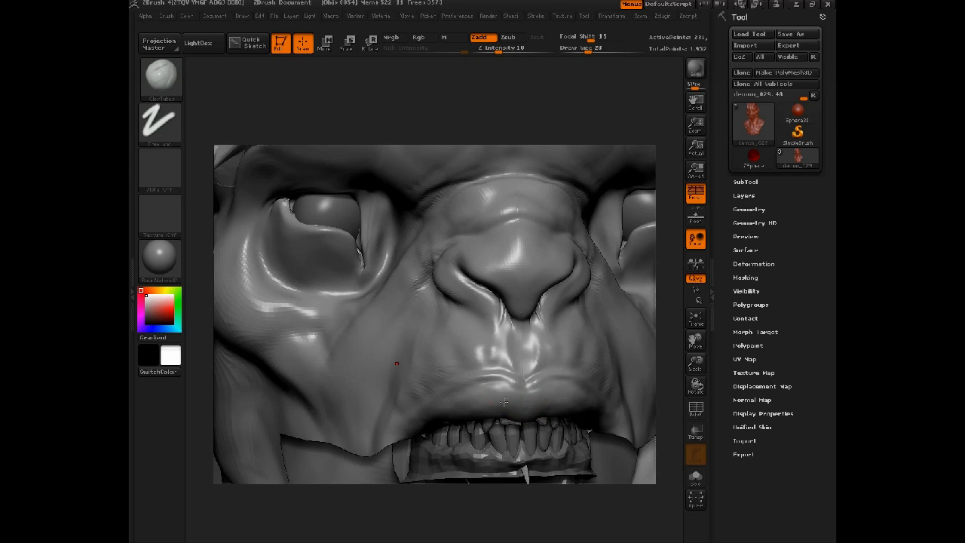
Switch to the Standard brush with Alpha 01 and carve creases into the upper lip, using draw sizes 13 and 28.
key(1)
key(space)
click(431, 445)
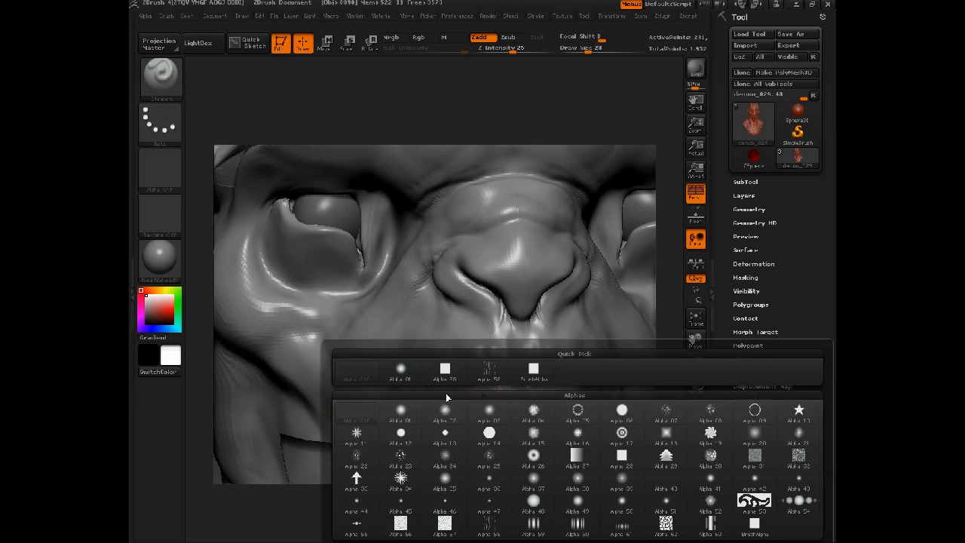
click(410, 382)
key(space)
drag(445, 368, 434, 368)
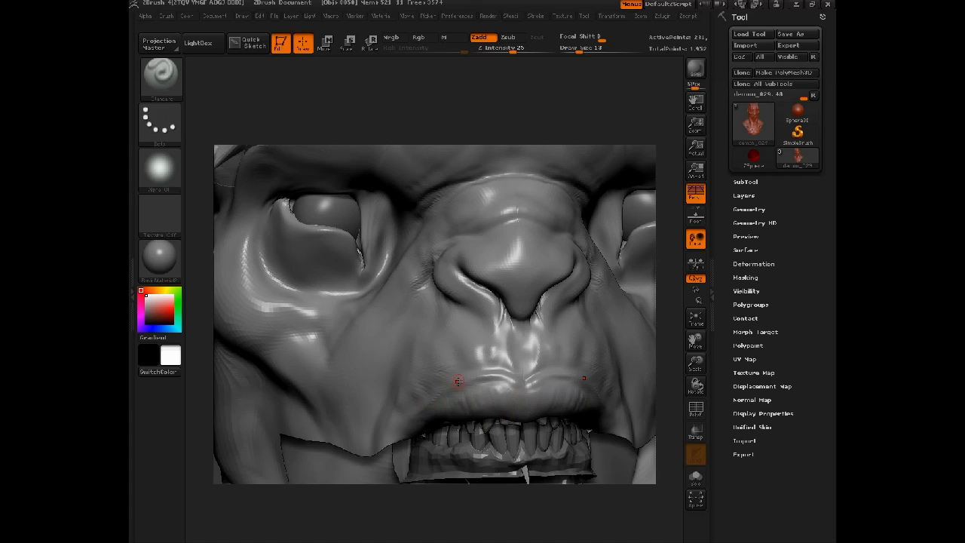
key(space)
drag(424, 398, 523, 385)
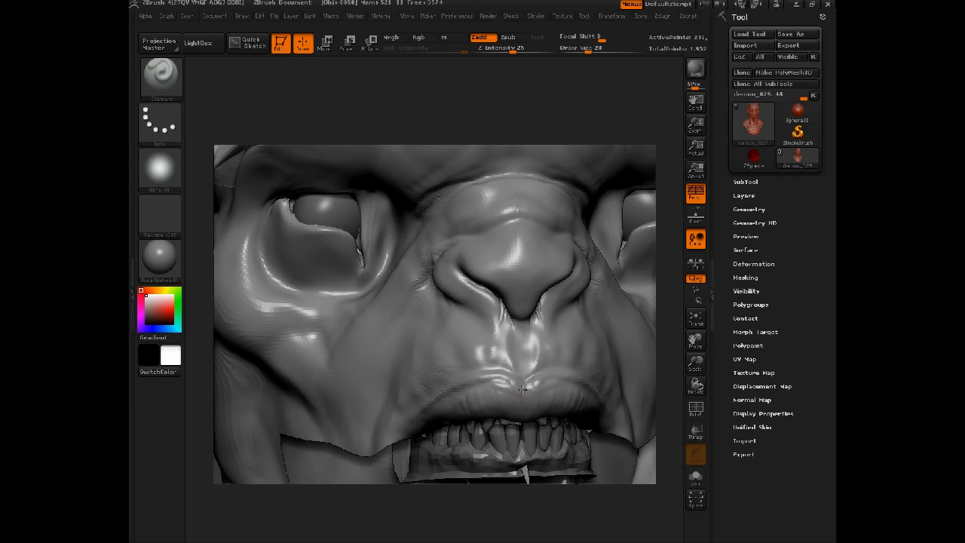
Lower the Smooth brush Z intensity to 4 and soften the upper lip creases.
key(shift+space)
shift+drag(508, 438, 483, 438)
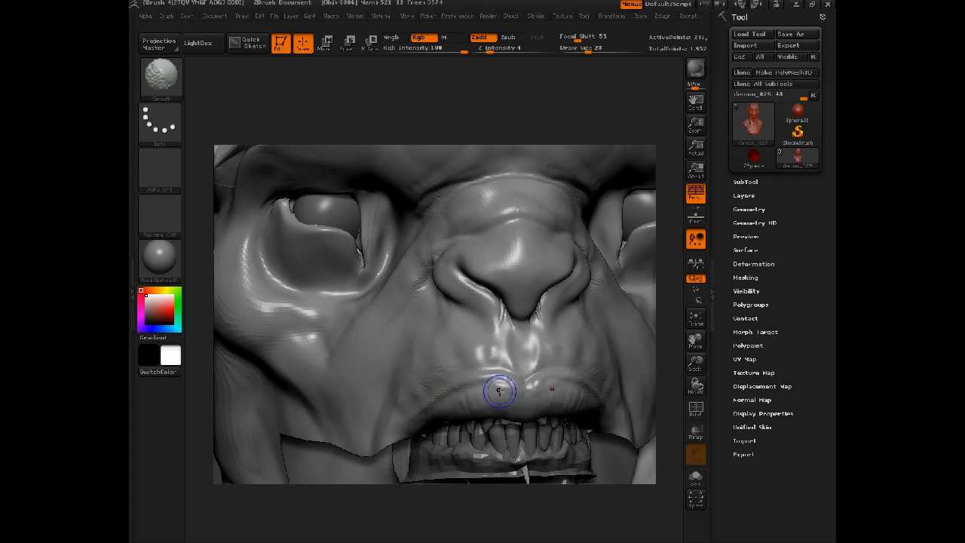
shift+drag(500, 391, 445, 420)
Isolate the lower jaw polygroup and build up the lower lip with the ClayTubes brush.
key(2)
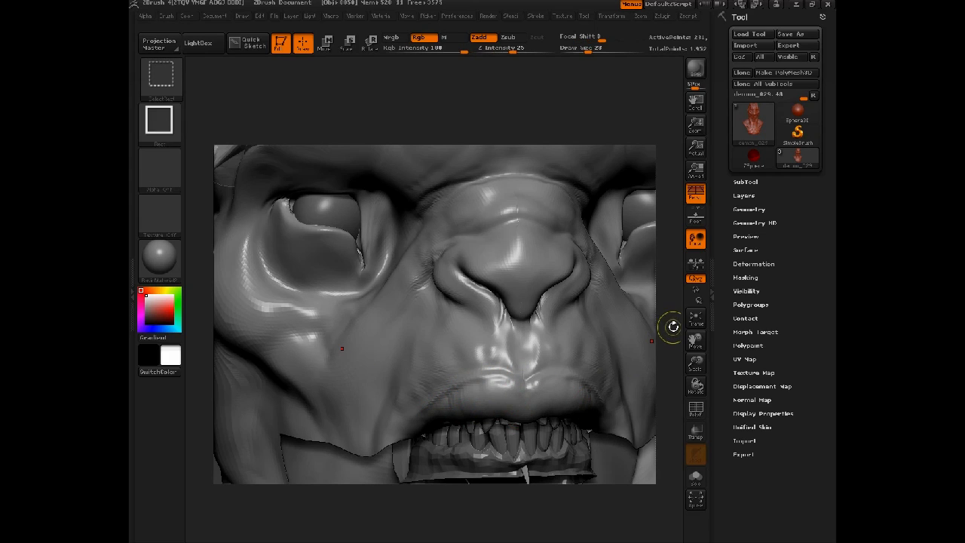
key(ctrl+h)
ctrl+shift+click(674, 290)
alt+drag(672, 355, 629, 183)
ctrl+shift+click(603, 324)
drag(632, 228, 487, 302)
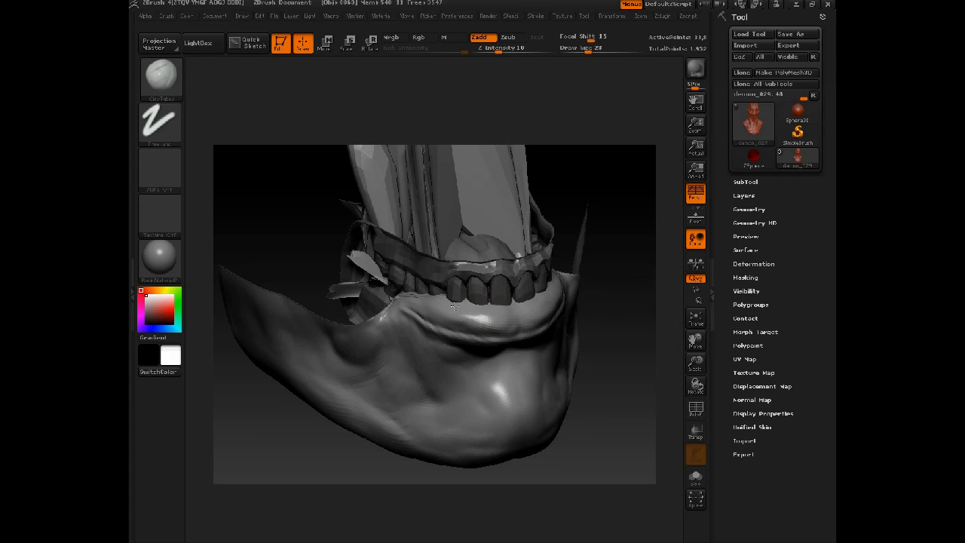
mouse_move(441, 321)
mouse_down()
mouse_move(462, 322)
mouse_move(439, 306)
mouse_up()
Carve fine vertical creases into the lower lip with the Standard brush at draw size 12, and unhide the head.
key(1)
key(space)
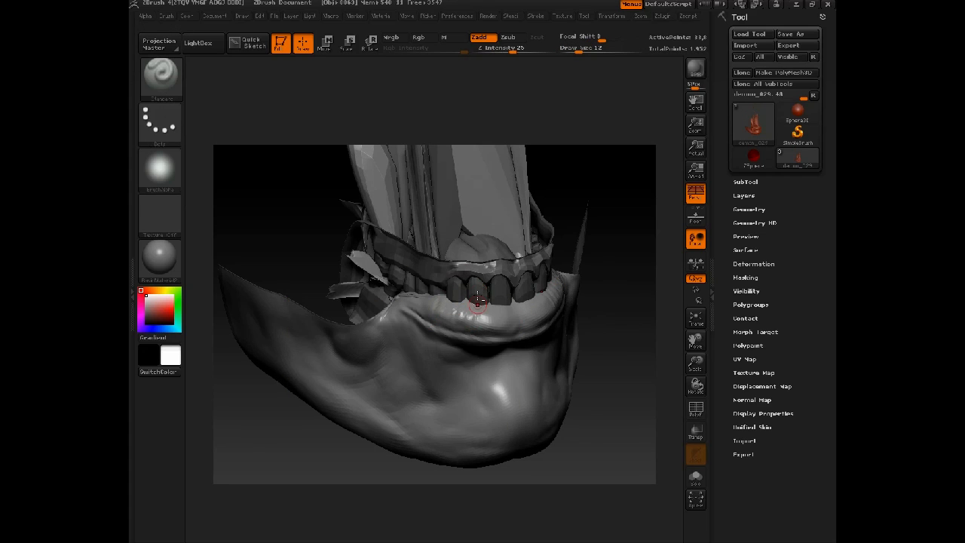
ctrl+shift+click(626, 316)
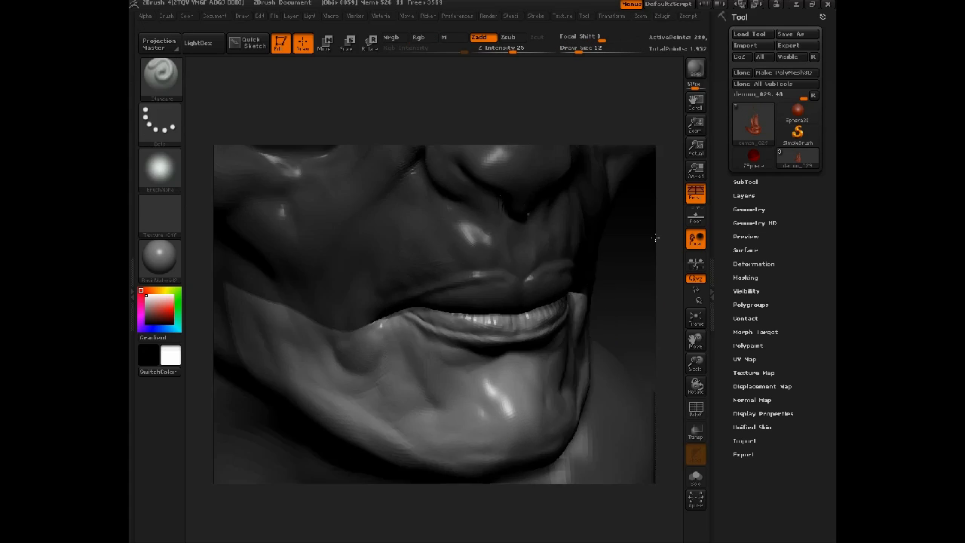
Extend the vertical creases along the lower lip towards the mouth corner, using draw size 19 and then 8.
alt+drag(668, 396, 384, 469)
key(space)
drag(482, 304, 491, 306)
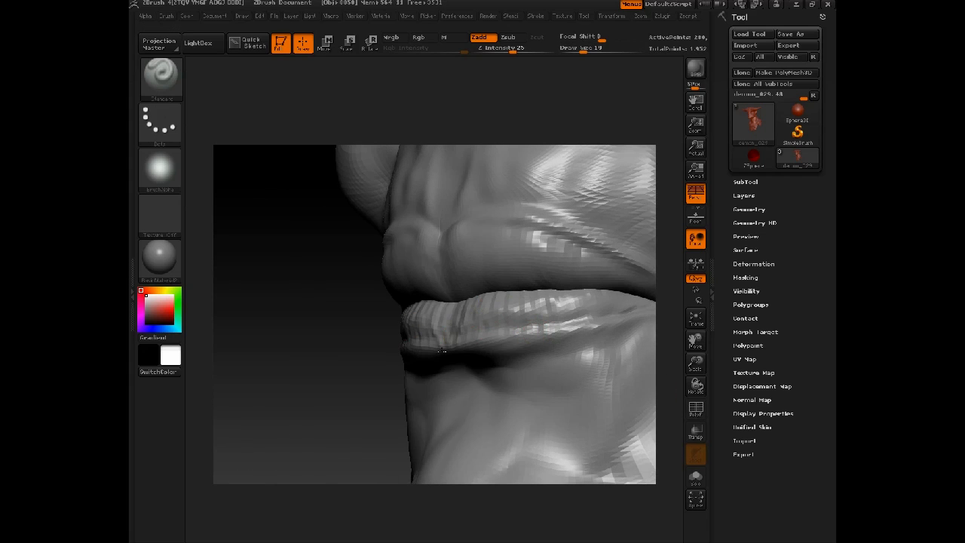
key(space)
alt+drag(350, 306, 292, 316)
key(space)
drag(517, 320, 509, 320)
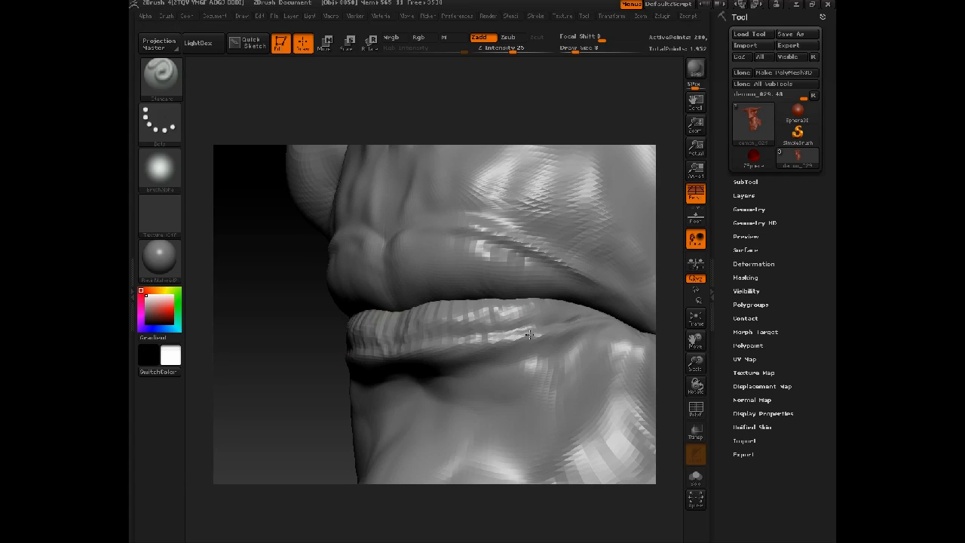
drag(581, 323, 589, 318)
Carve vertical creases into the upper lip and soften them with the Smooth brush at Z intensity 11.
mouse_move(453, 242)
mouse_down()
mouse_move(463, 282)
mouse_move(444, 272)
mouse_move(414, 290)
mouse_up()
mouse_move(392, 251)
mouse_down()
mouse_move(407, 290)
mouse_move(425, 290)
mouse_up()
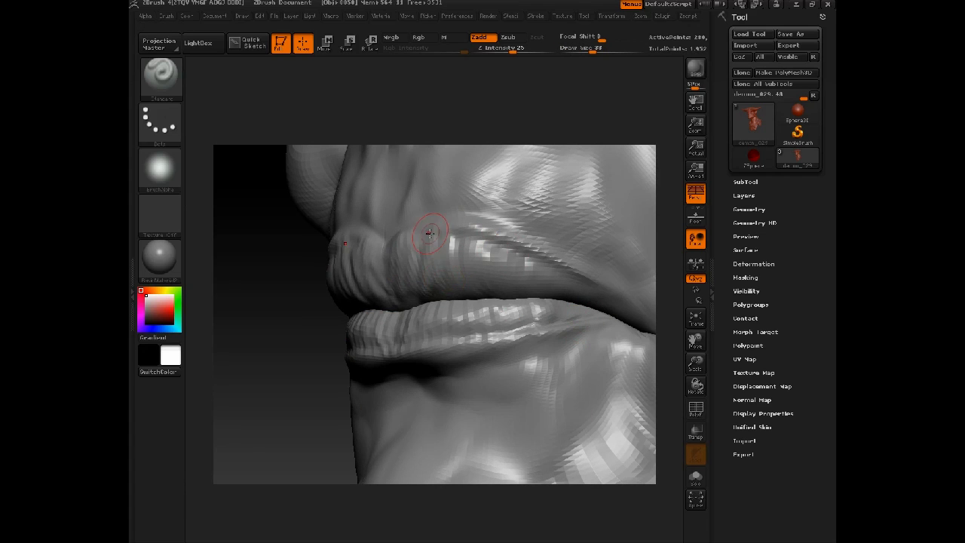
key(shift+space)
key(shift+space)
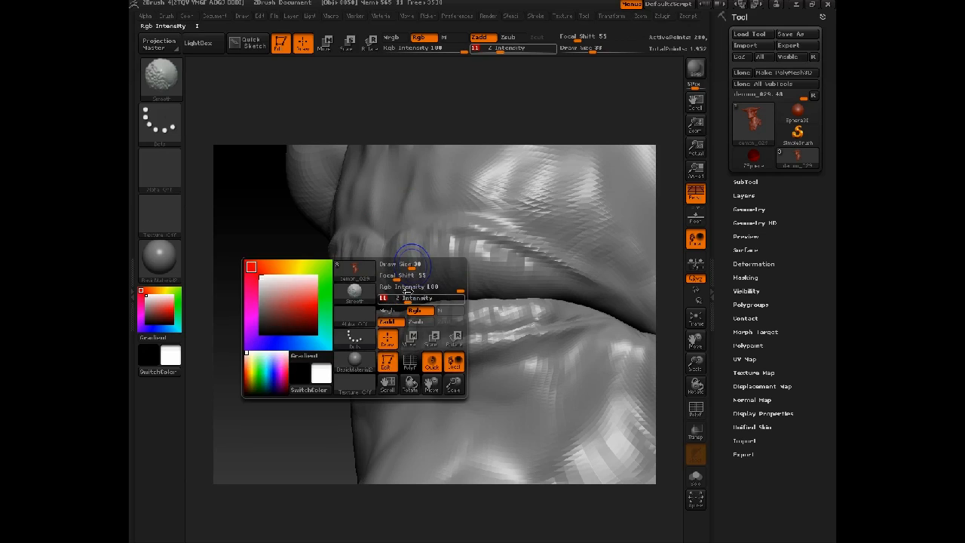
shift+drag(478, 251, 492, 252)
Isolate the lower jaw polygroup, mask it, unhide the head and invert the mask to leave only the jaw editable.
mouse_move(302, 317)
alt+mouse_down()
mouse_move(312, 249)
mouse_move(407, 279)
alt+mouse_up()
key(ctrl+shift)
ctrl+shift+click(403, 285)
ctrl+click(487, 263)
ctrl+shift+click(520, 249)
ctrl+click(560, 226)
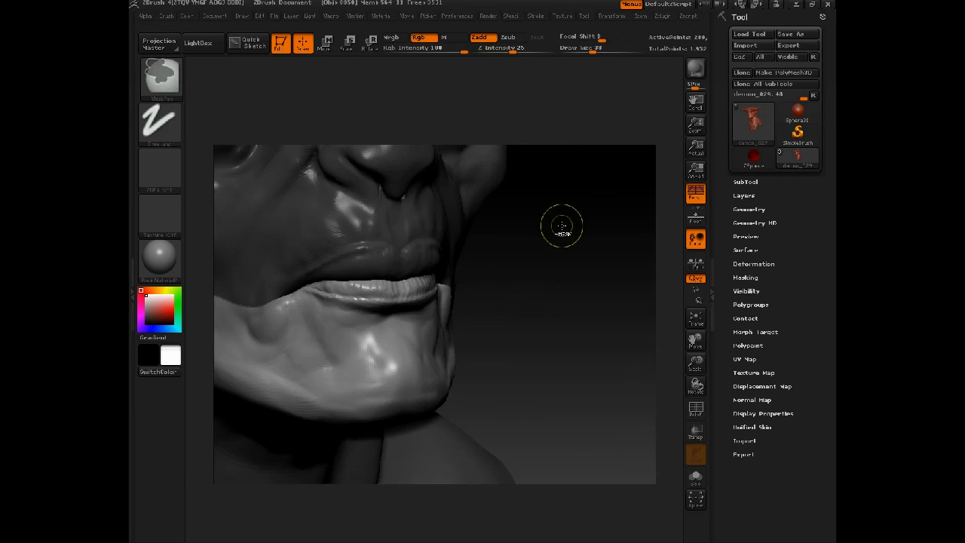
Switch to the Move brush, set the draw size to 68 and reshape the lower lip.
key(b)
key(m)
key(v)
drag(542, 258, 483, 257)
key(space)
drag(413, 256, 433, 255)
mouse_move(573, 249)
mouse_down()
mouse_move(555, 306)
mouse_move(424, 284)
mouse_up()
Invert the mask to protect the jaw, set the Move draw size to 120 and reshape the upper lip.
key(space)
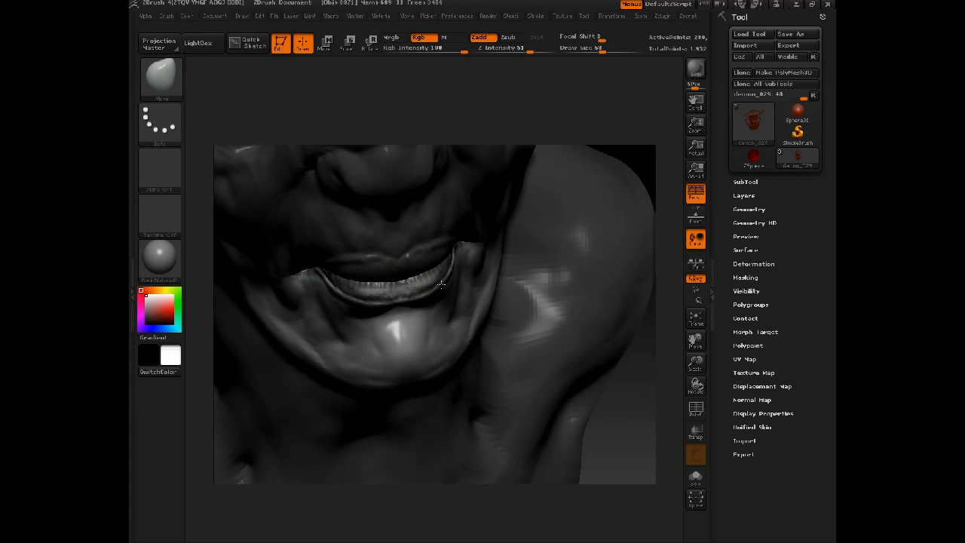
drag(550, 90, 656, 233)
drag(554, 249, 424, 254)
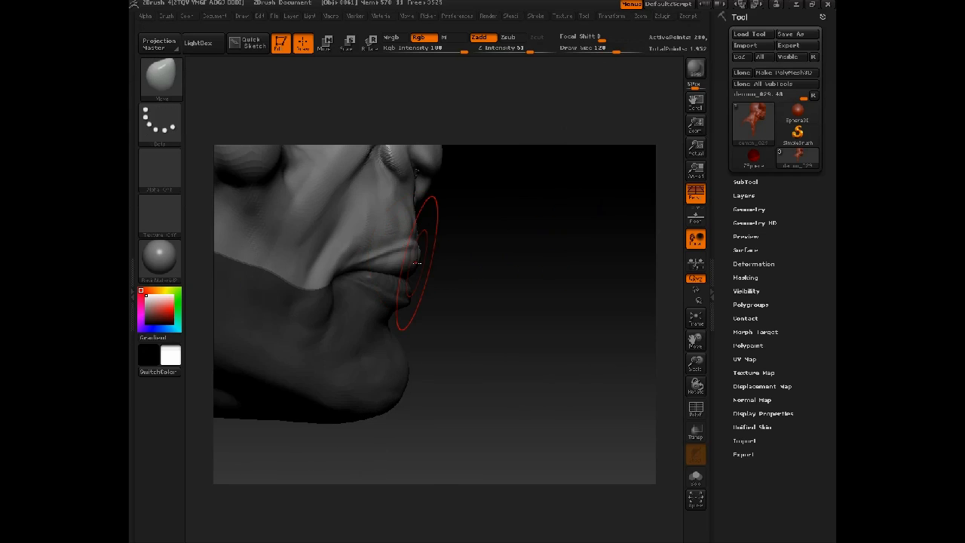
drag(558, 281, 430, 280)
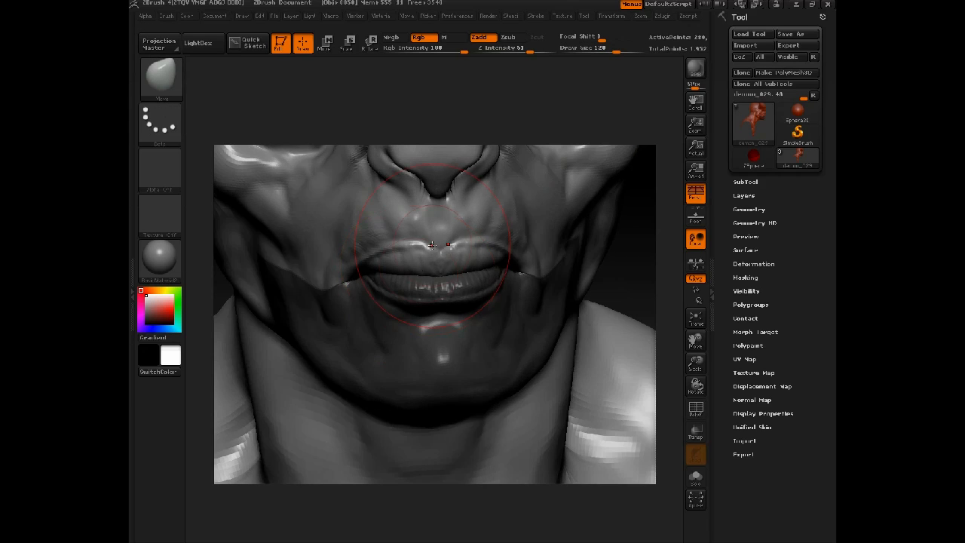
drag(633, 302, 621, 137)
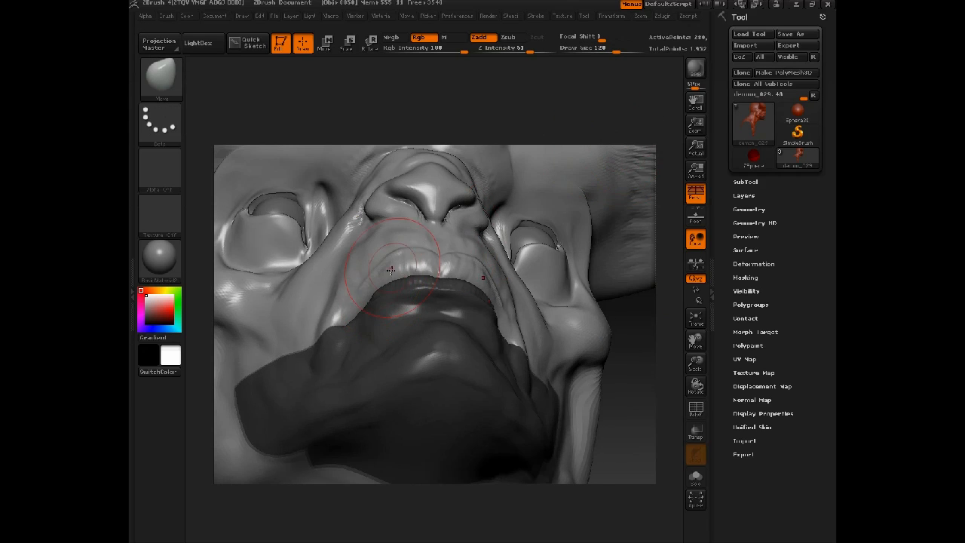
drag(612, 349, 604, 402)
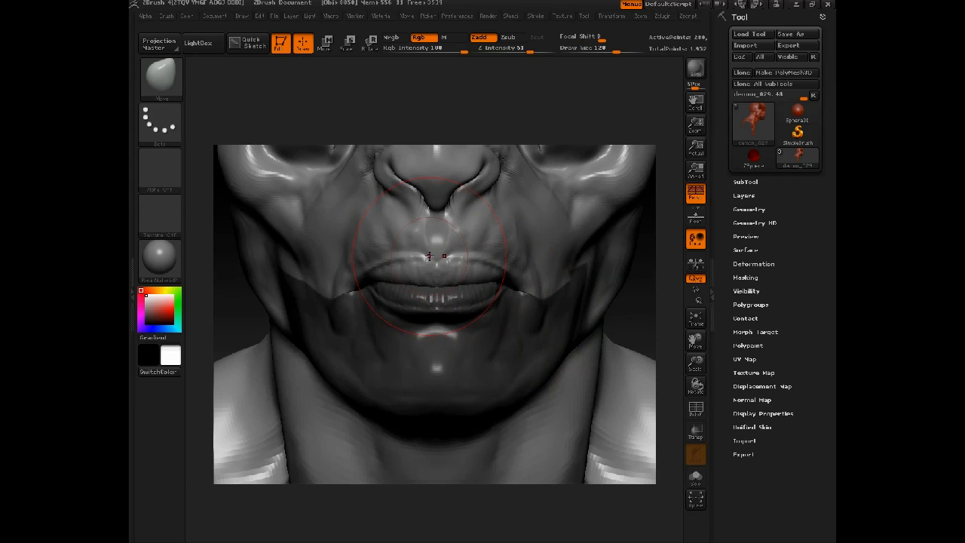
Invert the mask again, set the Move draw size to 84 and adjust the lower lip near the mouth corners.
ctrl+click(635, 301)
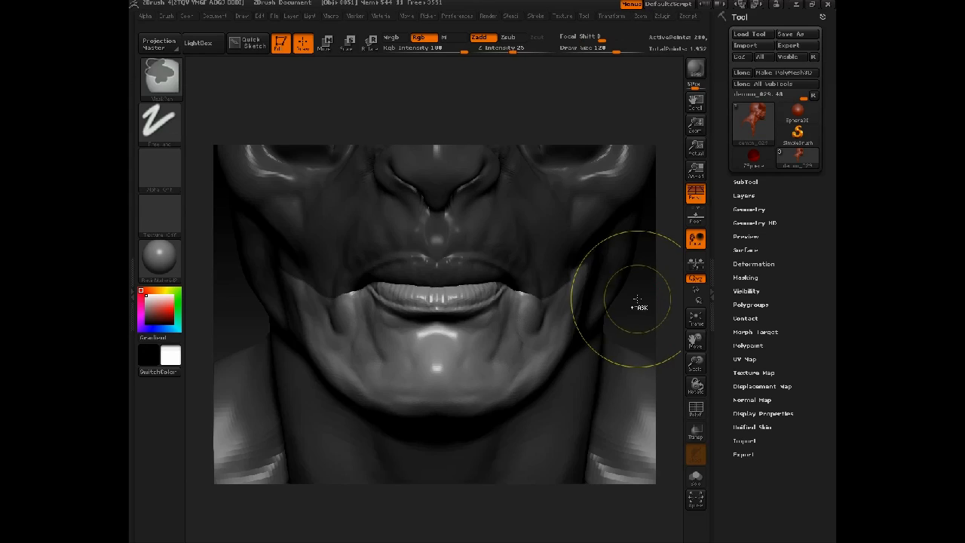
key(space)
mouse_move(393, 282)
mouse_down()
mouse_move(349, 255)
mouse_move(359, 296)
mouse_up()
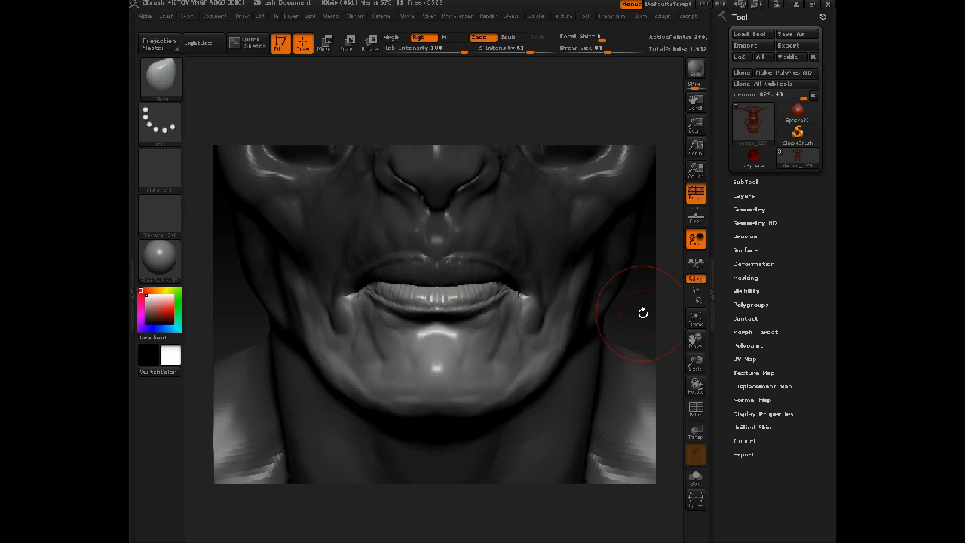
drag(642, 312, 588, 309)
drag(446, 295, 459, 292)
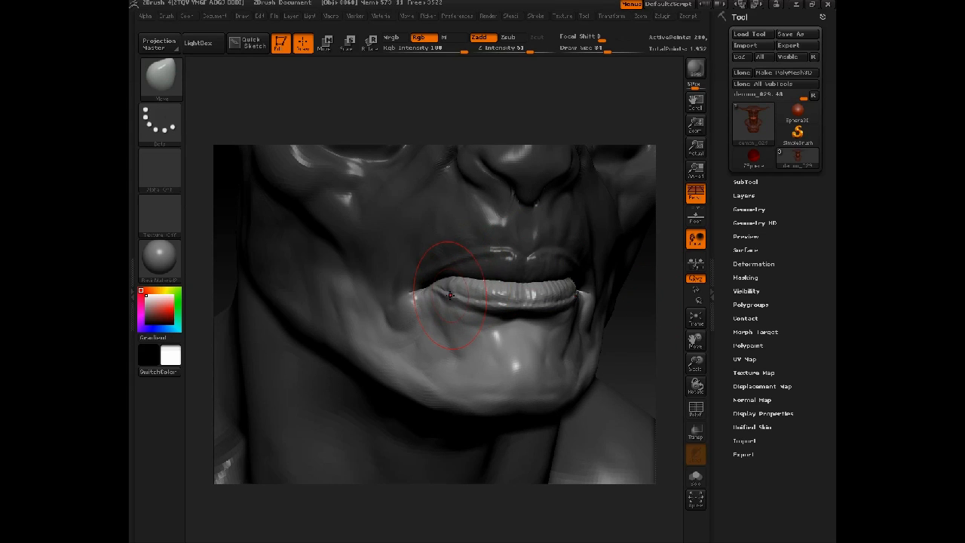
Clear the mask, switch to the Clay Tubes brush, set the draw size to 31 and sculpt the cheek and cheekbone below the eye.
ctrl+drag(630, 280, 589, 365)
key(b)
key(c)
key(t)
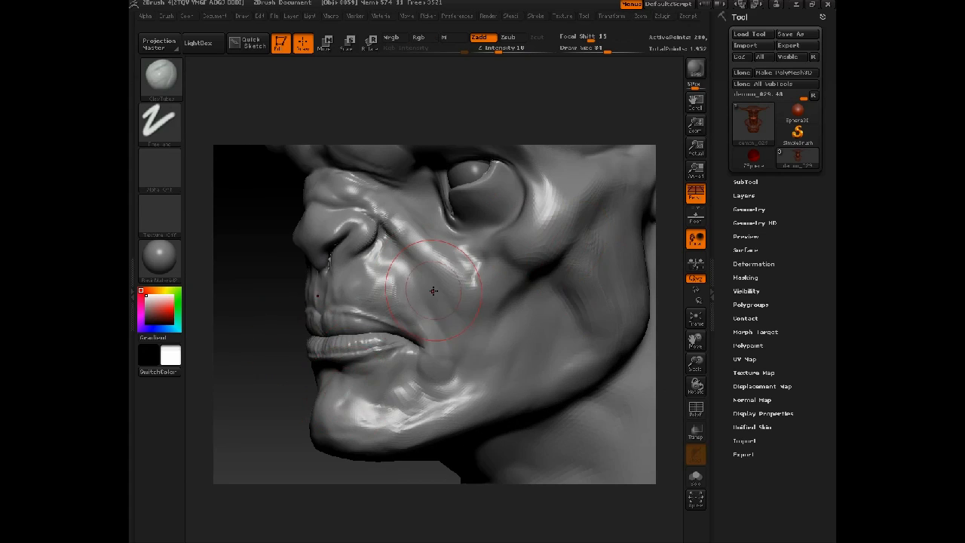
key(space)
drag(415, 293, 385, 293)
drag(279, 342, 281, 360)
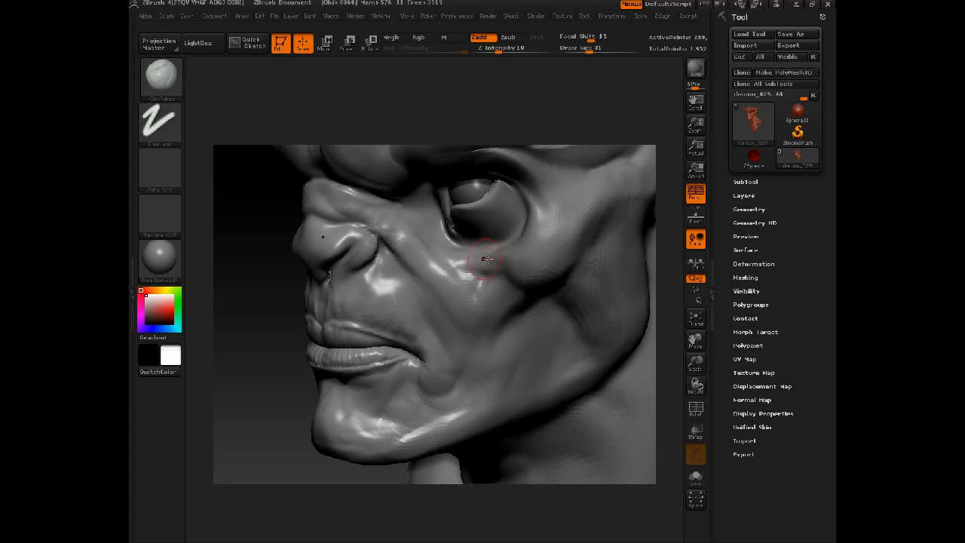
drag(562, 230, 541, 268)
drag(271, 370, 410, 321)
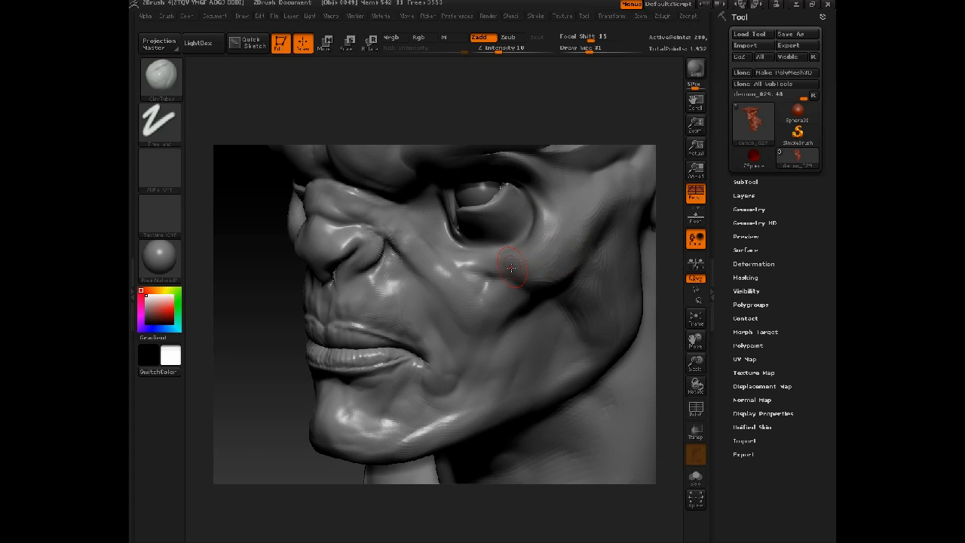
mouse_move(283, 332)
mouse_down()
mouse_move(274, 336)
mouse_move(344, 361)
mouse_move(354, 348)
mouse_up()
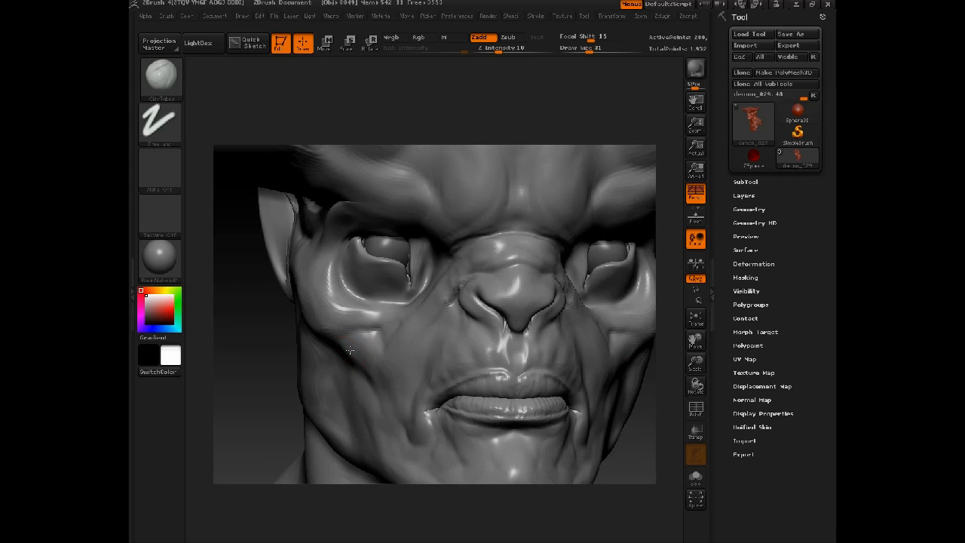
mouse_move(260, 355)
mouse_down()
mouse_move(360, 355)
mouse_move(349, 384)
mouse_move(374, 404)
mouse_up()
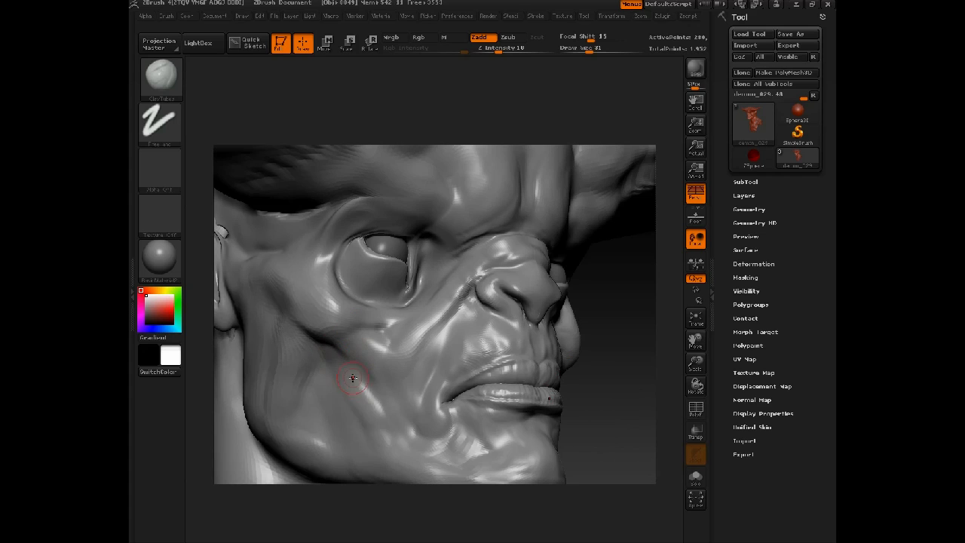
Set the Clay Tubes draw size to 41 and build up the lower cheek and jaw around the mouth corner.
key(space)
drag(359, 442, 367, 443)
alt+drag(368, 514, 380, 440)
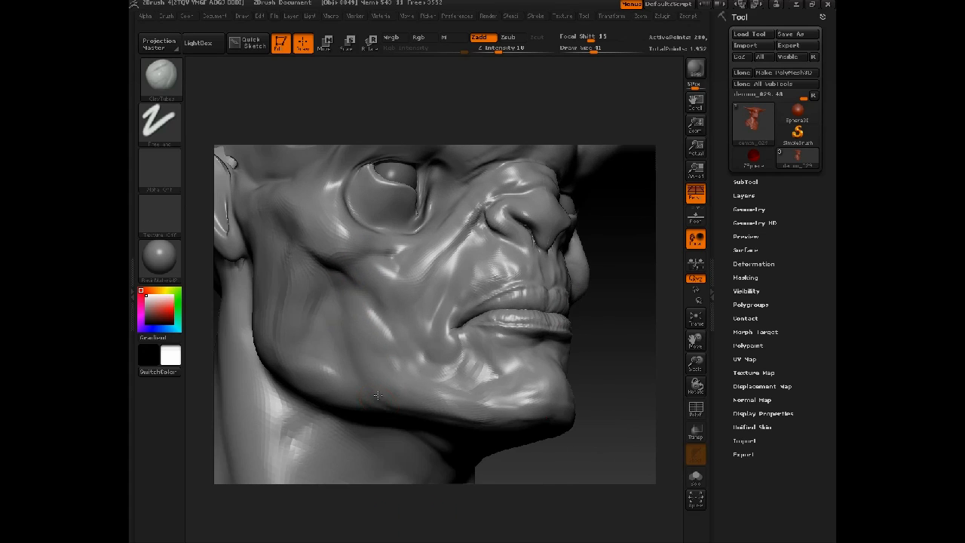
drag(587, 381, 493, 353)
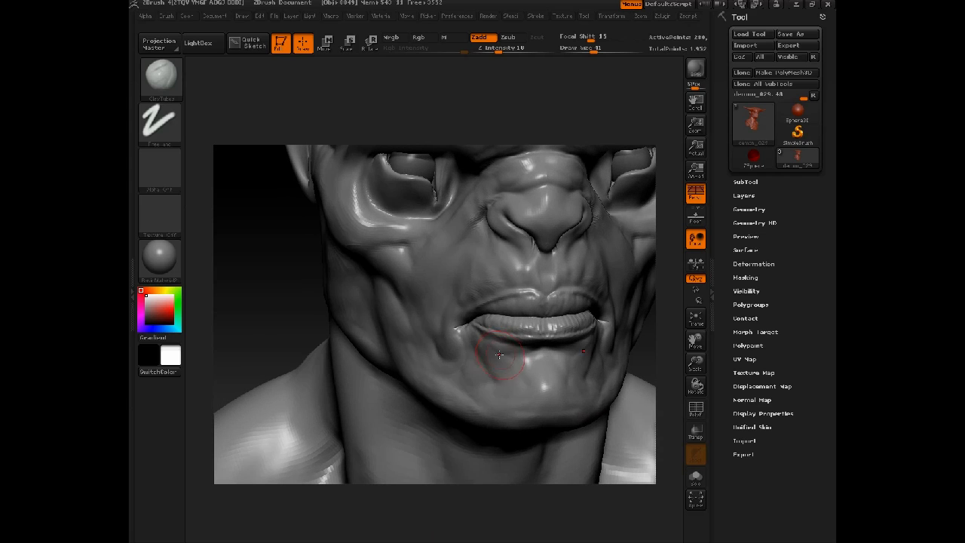
Mask the forehead around its center, sculpt the exposed strip above the nose bridge and clear the mask.
mouse_move(288, 265)
alt+mouse_down()
mouse_move(276, 218)
mouse_move(281, 407)
alt+mouse_up()
mouse_move(488, 205)
ctrl+mouse_down()
mouse_move(480, 198)
mouse_move(485, 151)
mouse_move(432, 259)
ctrl+mouse_up()
ctrl+click(457, 101)
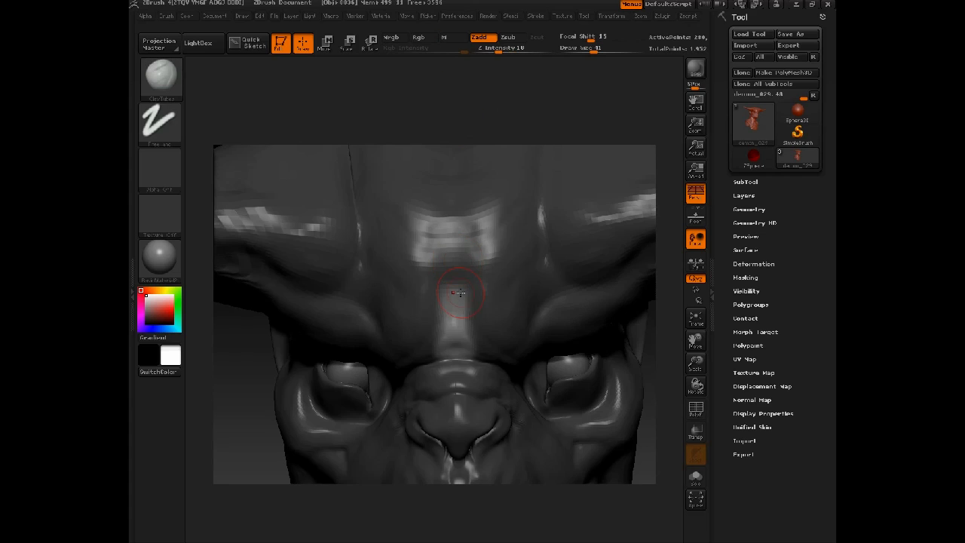
drag(457, 297, 455, 312)
mouse_move(456, 275)
ctrl+alt+mouse_down()
mouse_move(454, 300)
mouse_move(454, 264)
ctrl+alt+mouse_up()
ctrl+drag(461, 101, 483, 120)
Set the Clay Tubes draw size to 30 and sculpt wrinkles and volume on the forehead between the horns.
key(space)
drag(503, 222, 494, 222)
mouse_move(483, 233)
mouse_down()
mouse_move(442, 238)
mouse_move(462, 214)
mouse_move(425, 199)
mouse_up()
alt+drag(534, 102, 528, 169)
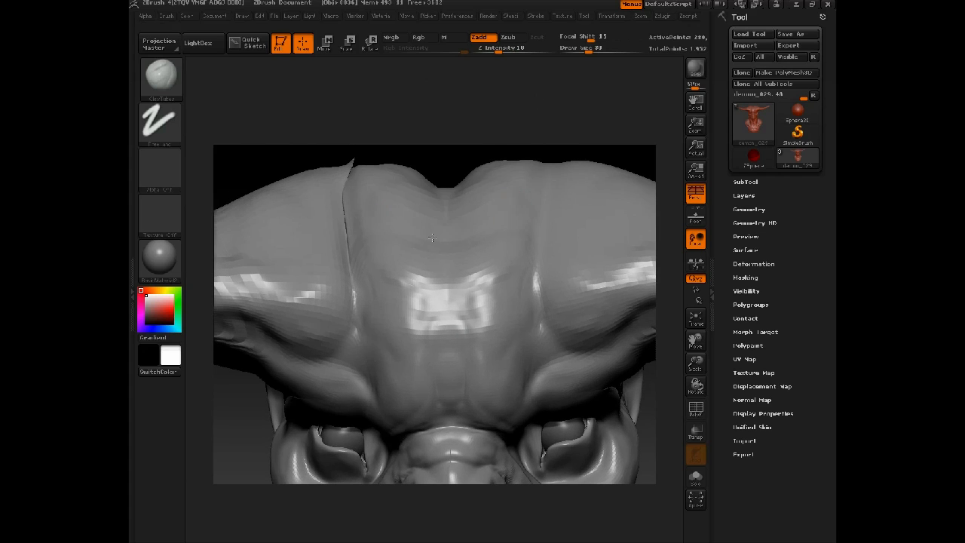
mouse_move(503, 272)
mouse_down()
mouse_move(485, 343)
mouse_move(457, 381)
mouse_up()
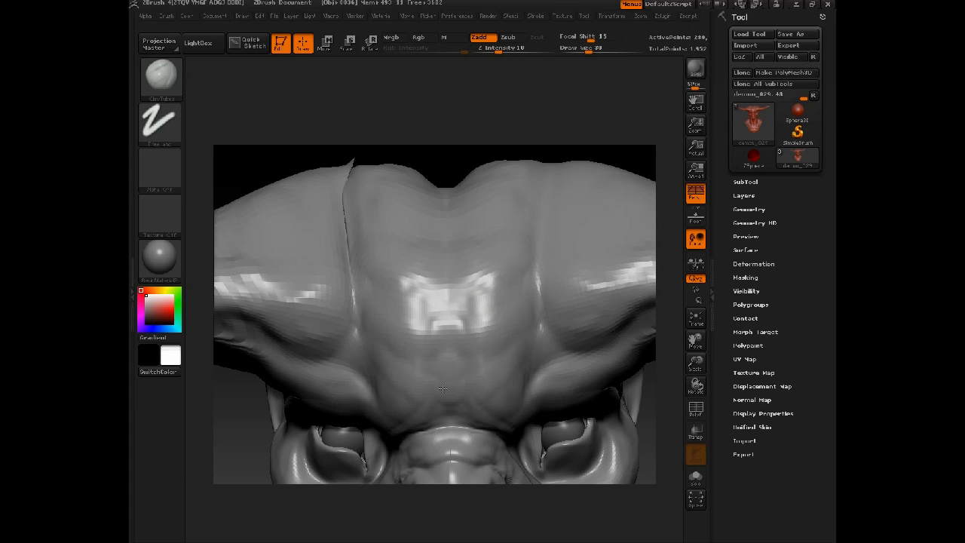
drag(475, 336, 483, 283)
mouse_move(564, 150)
alt+mouse_down()
mouse_move(564, 118)
mouse_move(528, 133)
alt+mouse_up()
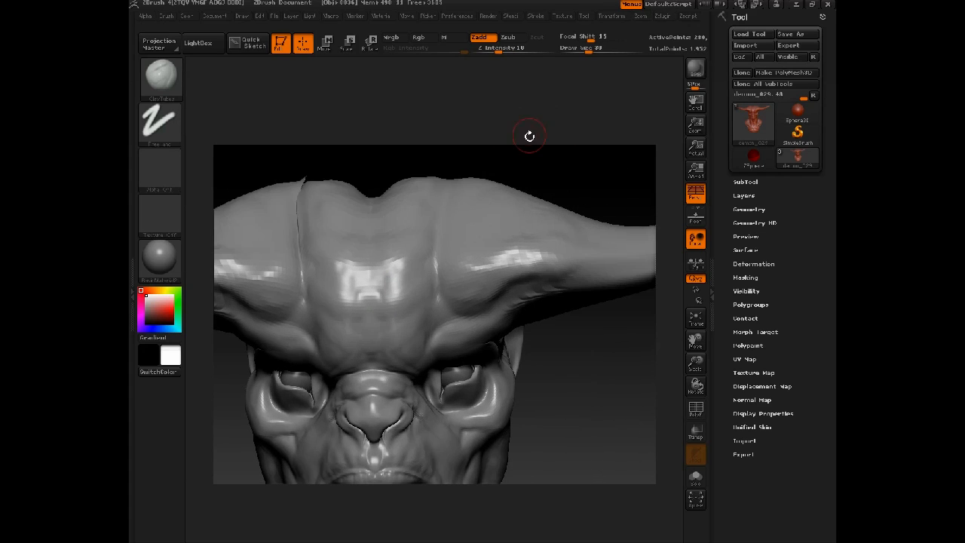
Switch to the Standard brush and sculpt a row of ridges along the underside of the horn bases.
ctrl+shift+click(520, 207)
ctrl+shift+click(558, 153)
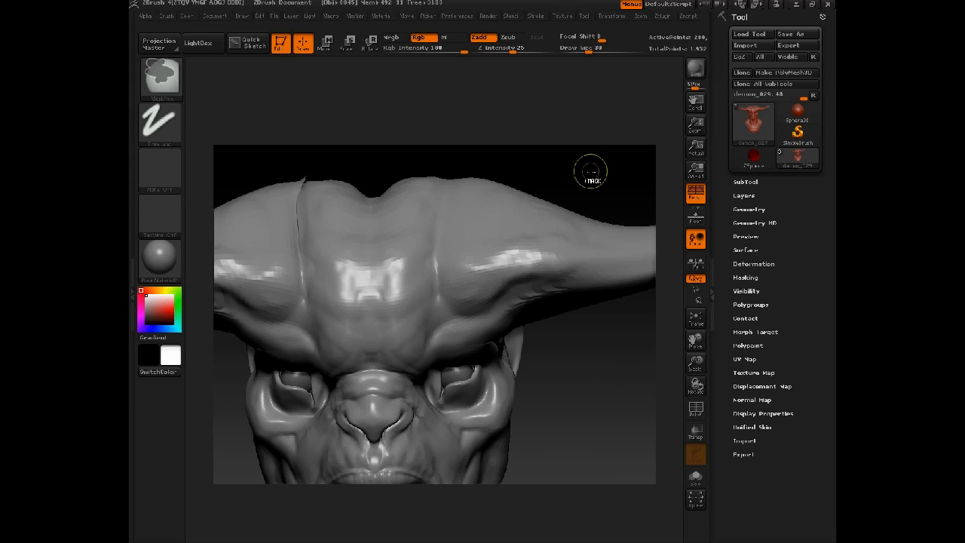
drag(561, 155, 442, 186)
key(b)
key(s)
key(t)
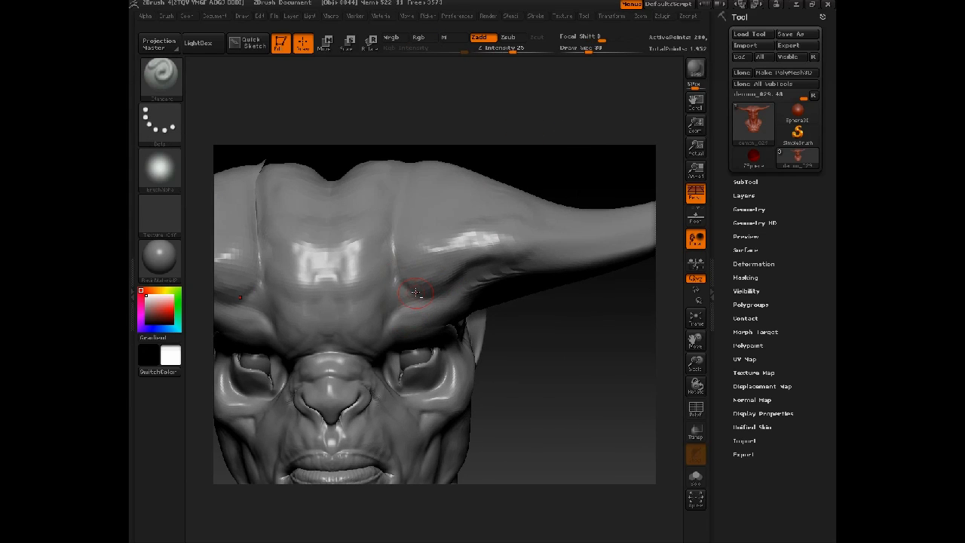
drag(505, 362, 460, 267)
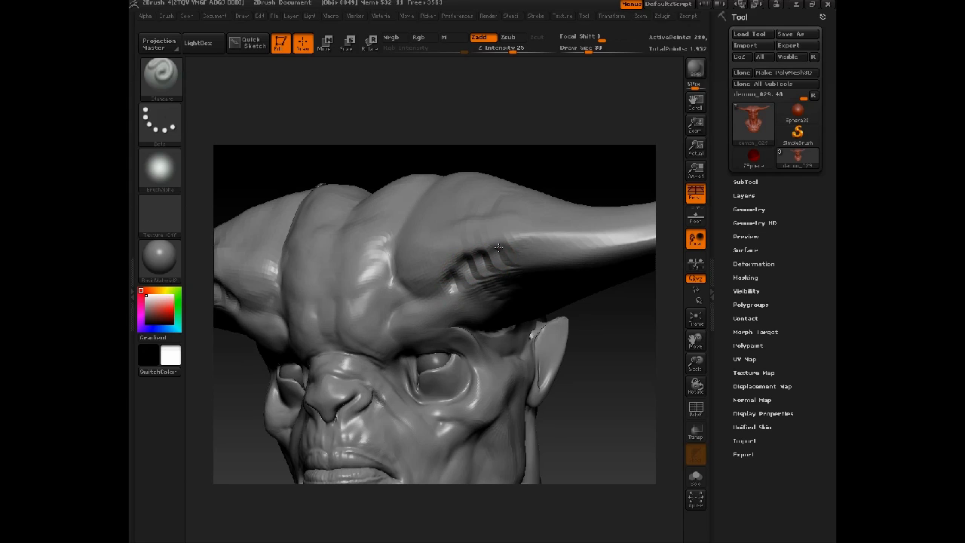
mouse_move(580, 316)
mouse_down()
mouse_move(633, 340)
mouse_move(592, 379)
mouse_move(601, 392)
mouse_move(581, 409)
mouse_move(577, 520)
mouse_up()
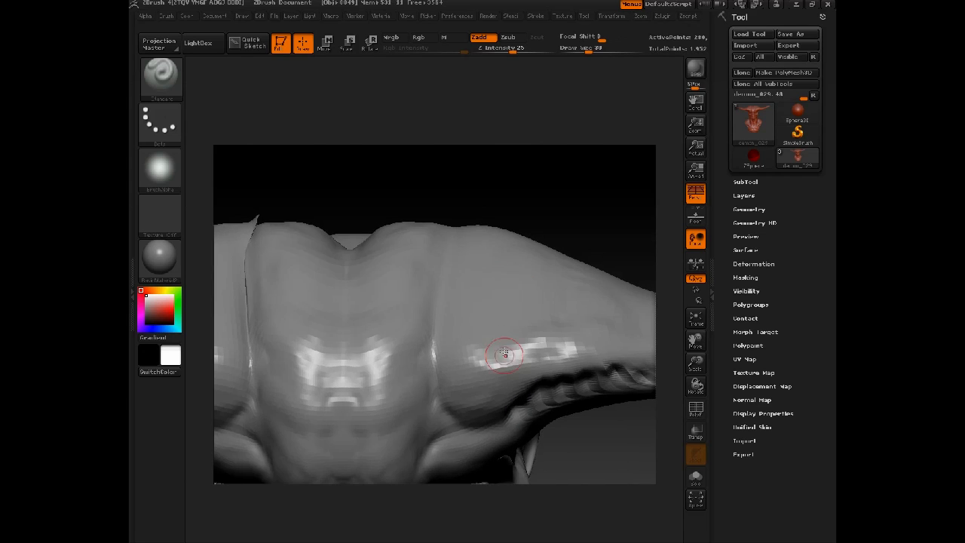
Switch to the Move brush, enlarge its draw size and pull the seam between horn and forehead inward.
key(space)
key(b)
key(m)
key(v)
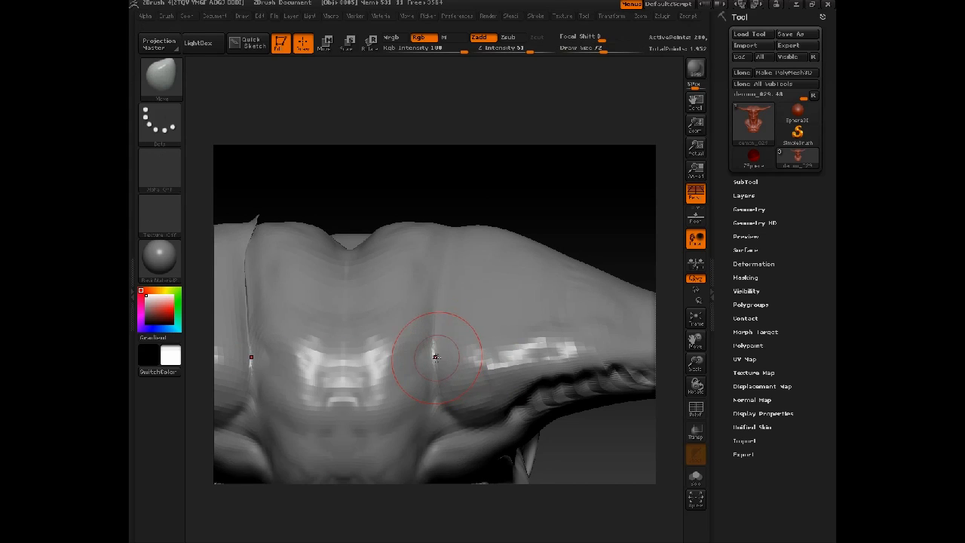
drag(436, 357, 428, 355)
key(space)
drag(428, 347, 434, 347)
drag(436, 294, 428, 289)
drag(439, 253, 434, 248)
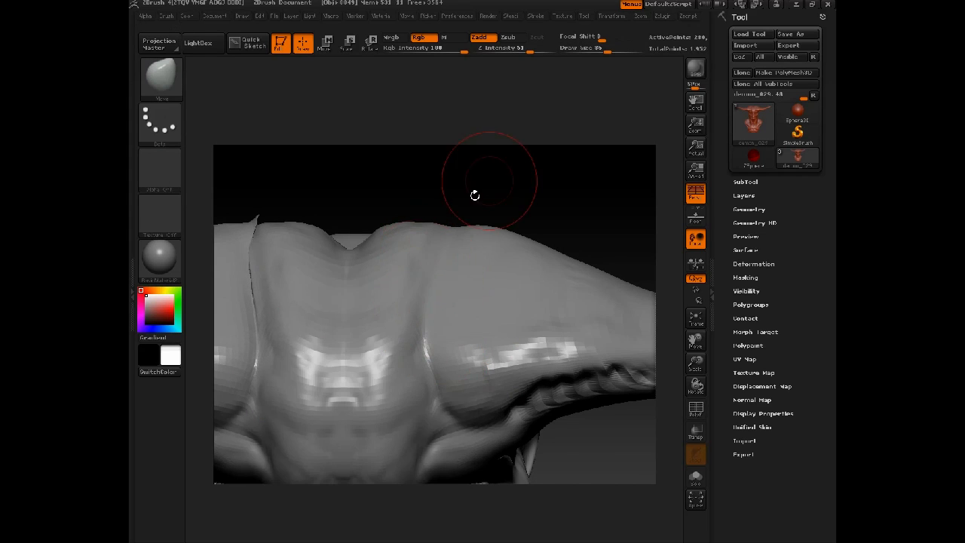
mouse_move(475, 196)
alt+mouse_down()
mouse_move(493, 166)
mouse_move(460, 241)
alt+mouse_up()
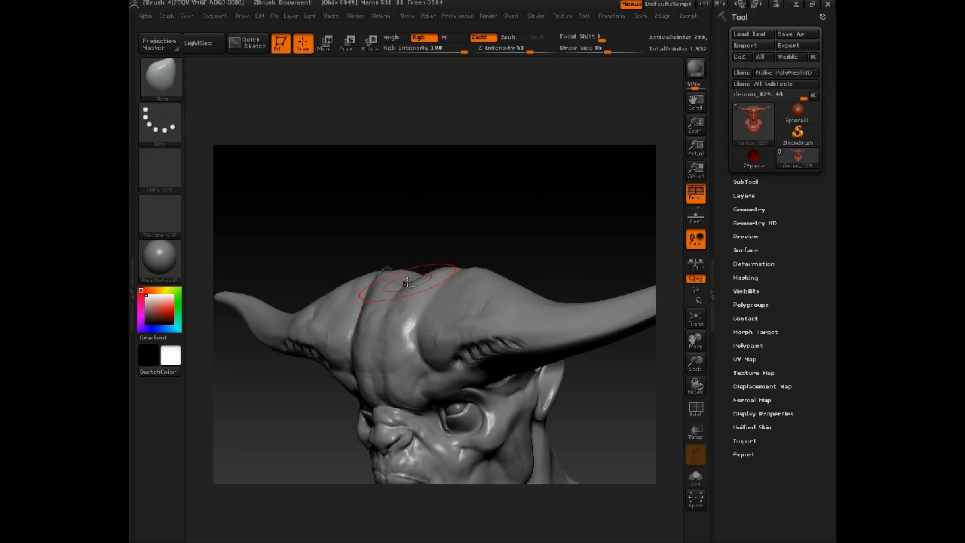
drag(408, 256, 494, 114)
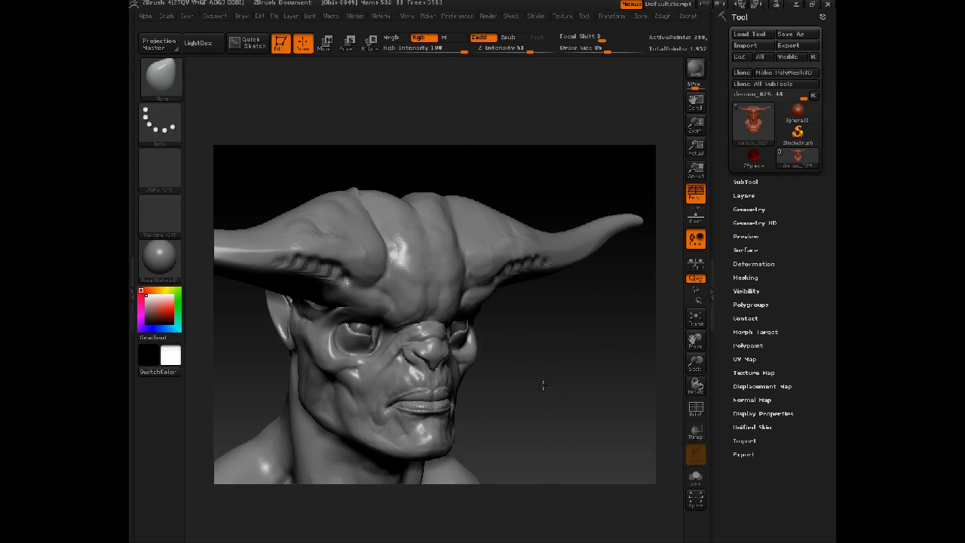
Return to the Clay Tubes brush and refine the top of the forehead at draw size 37, then reduce the size to 22.
alt+drag(543, 384, 542, 486)
key(space)
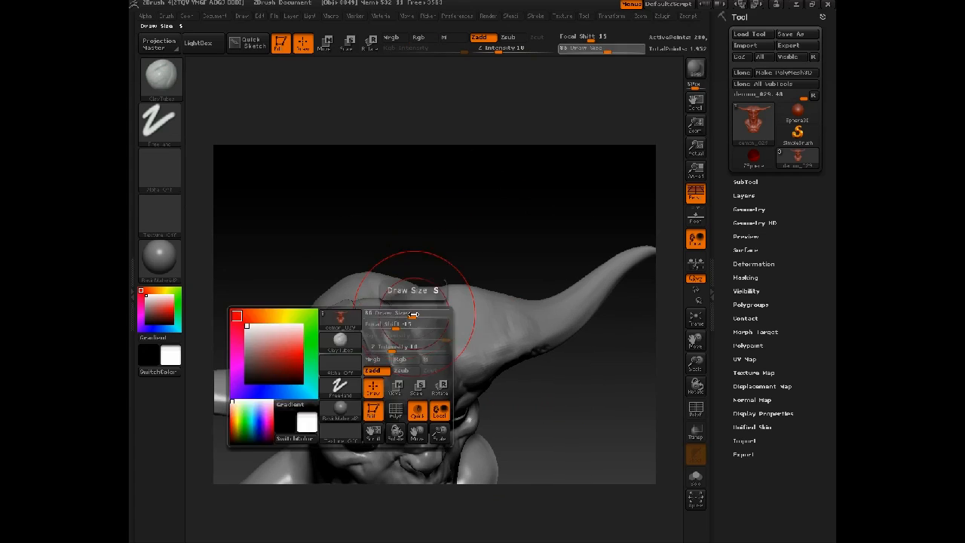
drag(413, 313, 394, 312)
key(space)
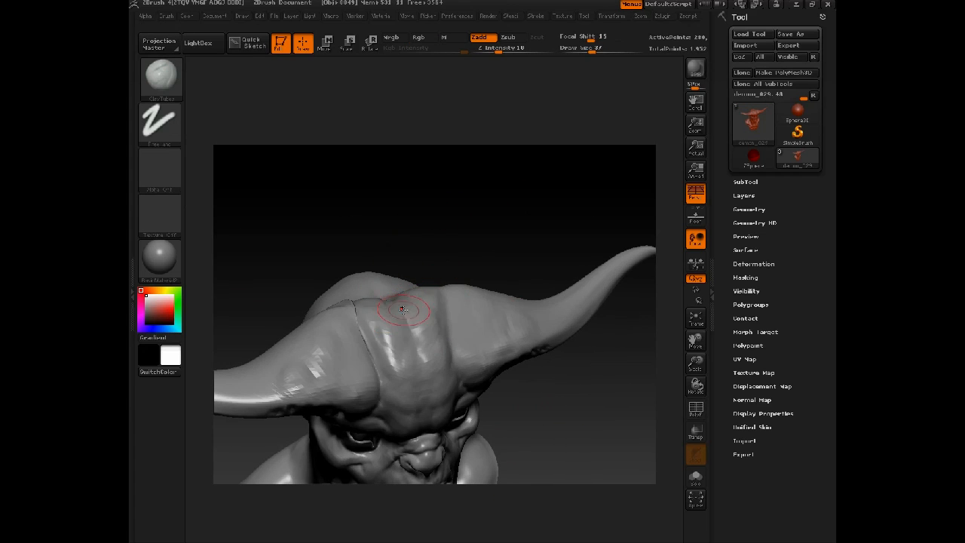
key(space)
alt+drag(527, 392, 407, 367)
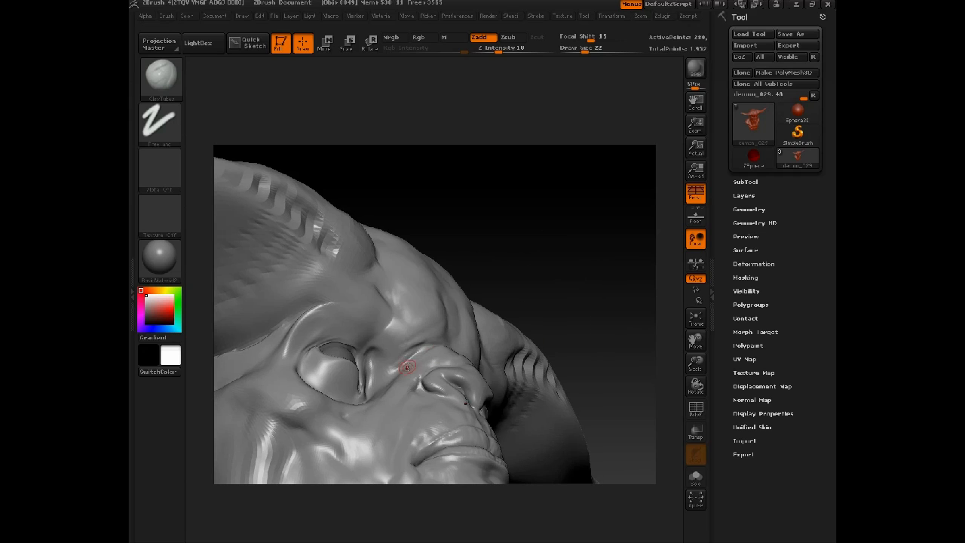
Set the Clay Tubes draw size to 39 and build up the brow ridge above the eye, undoing a mask stroke beside the nose.
key(space)
drag(340, 307, 353, 307)
drag(454, 192, 330, 308)
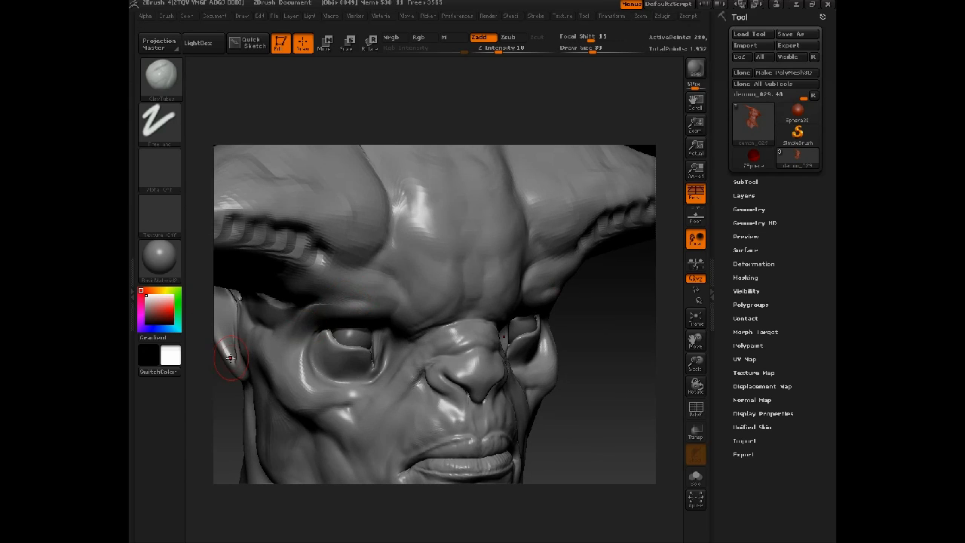
drag(230, 357, 317, 321)
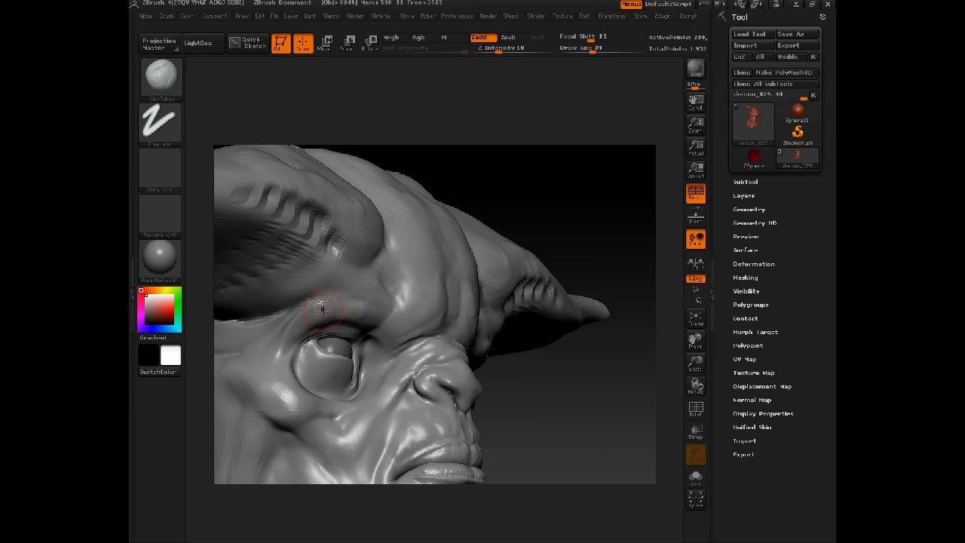
mouse_move(530, 160)
mouse_down()
mouse_move(510, 302)
mouse_move(583, 362)
mouse_move(579, 342)
mouse_move(532, 342)
mouse_move(584, 490)
mouse_up()
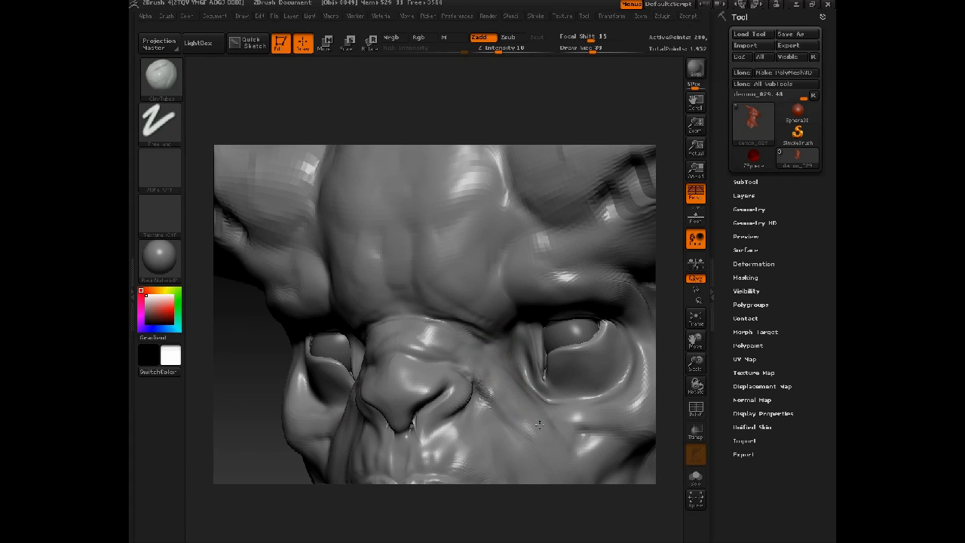
drag(478, 399, 546, 459)
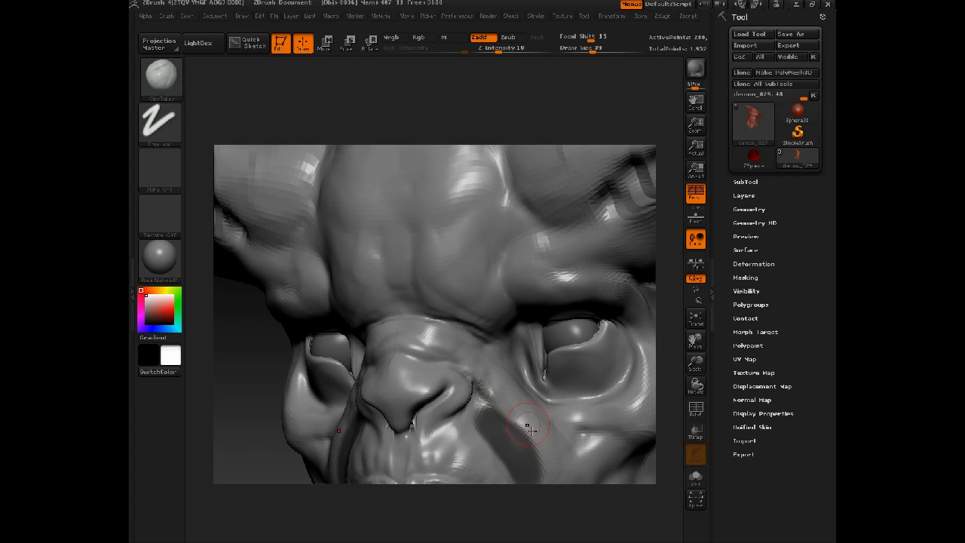
key(ctrl+z)
Save the tool as a new version named demon_030.
alt+drag(531, 529, 492, 457)
alt+drag(357, 422, 525, 199)
key(ctrl+s)
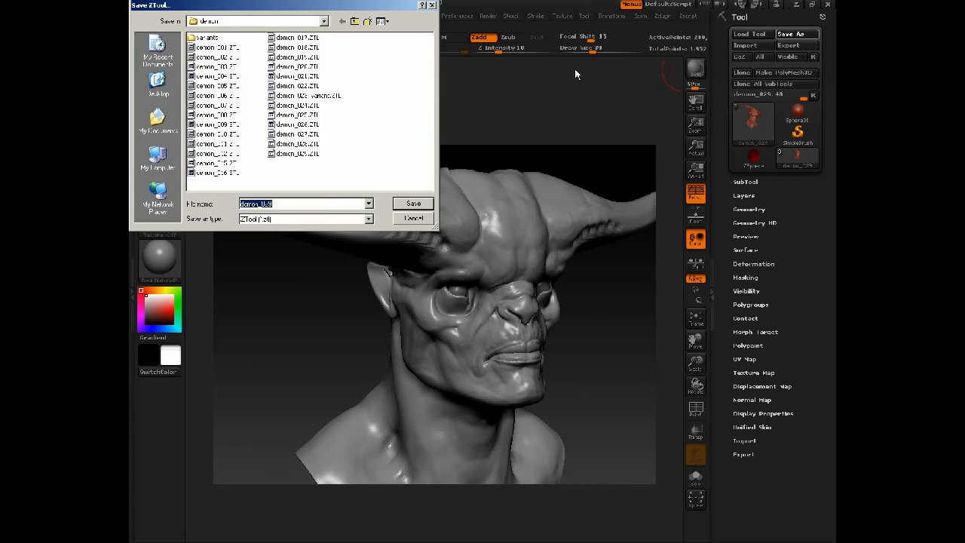
key(BackSpace)
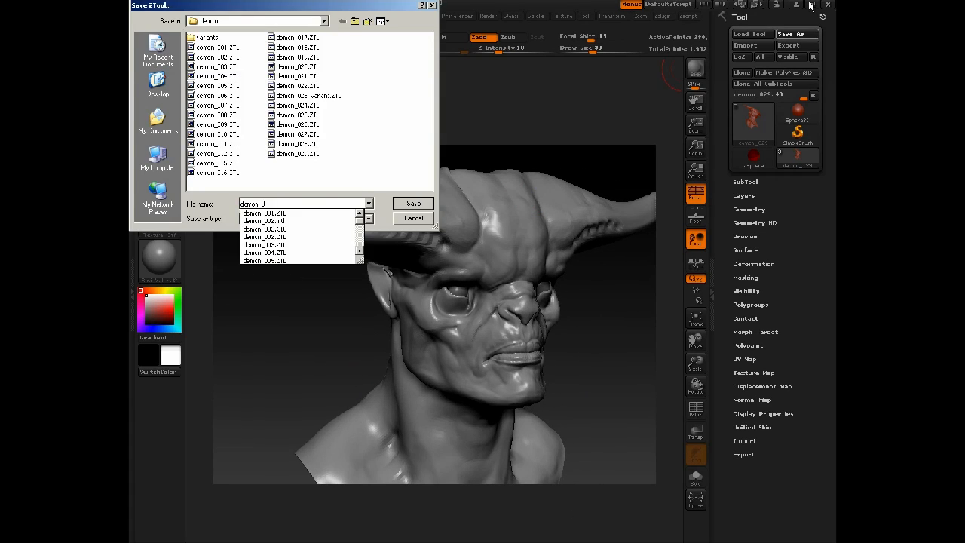
text(30)
key(Return)
Set the Clay Tubes intensity to 5, drop two subdivision levels and smooth the neck and upper chest at draw size 99.
mouse_move(575, 372)
mouse_down()
mouse_move(548, 336)
mouse_move(579, 327)
mouse_move(601, 280)
mouse_move(596, 306)
mouse_move(626, 280)
mouse_up()
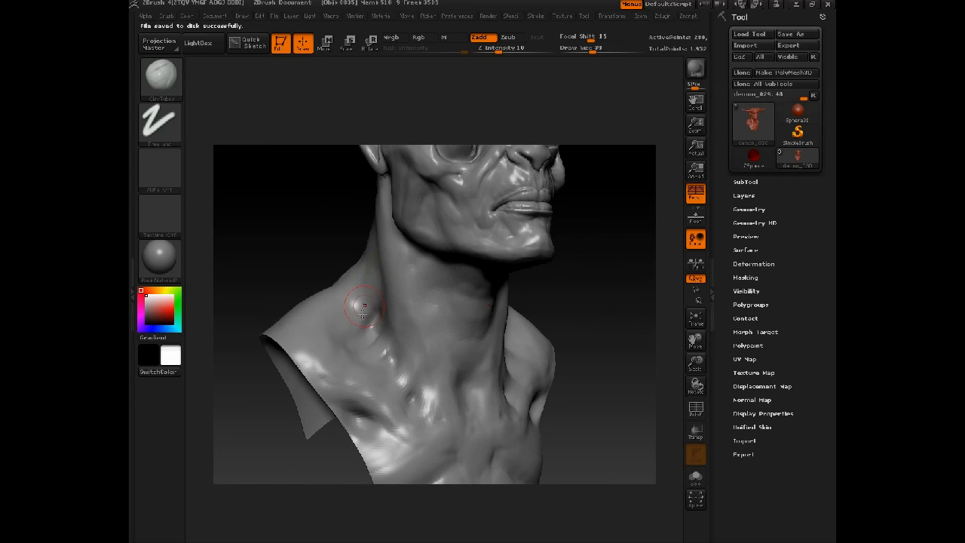
key(space)
click(360, 365)
key(shift+d)
key(shift+d)
key(shift+space)
shift+click(385, 369)
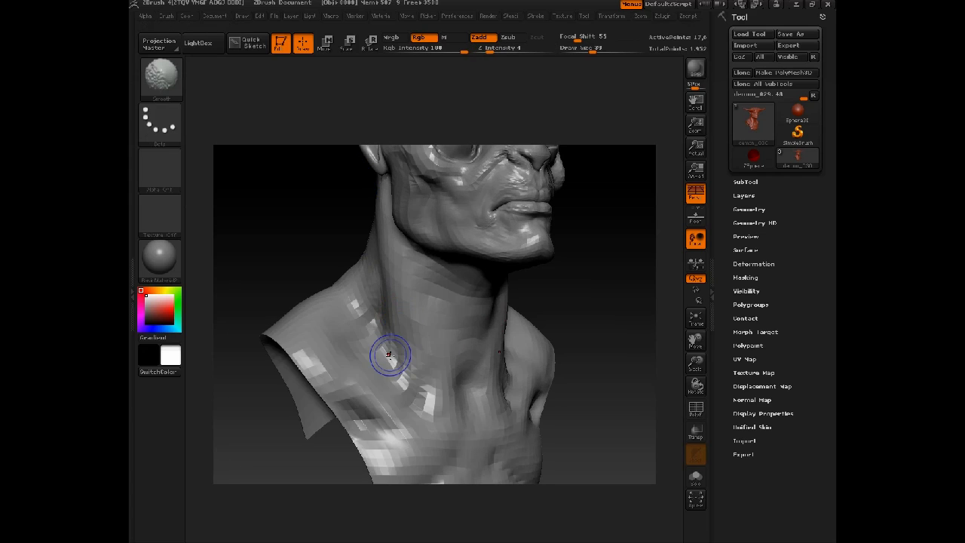
key(shift+space)
mouse_move(389, 355)
shift+mouse_down()
mouse_move(404, 344)
mouse_move(394, 351)
mouse_move(398, 330)
shift+mouse_up()
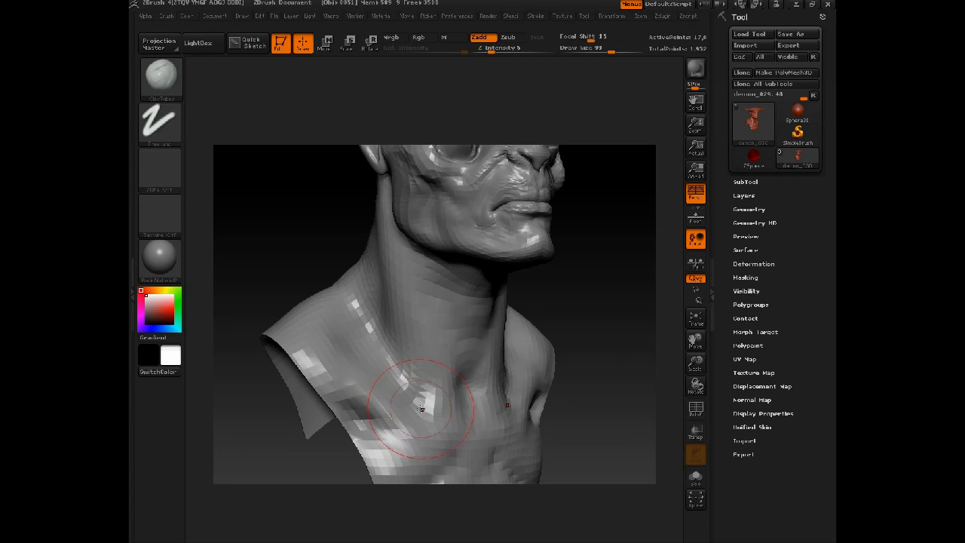
Go back up two subdivision levels, raise the Smooth intensity to 9 and smooth the base of the neck.
key(d)
key(d)
key(shift+space)
shift+click(375, 396)
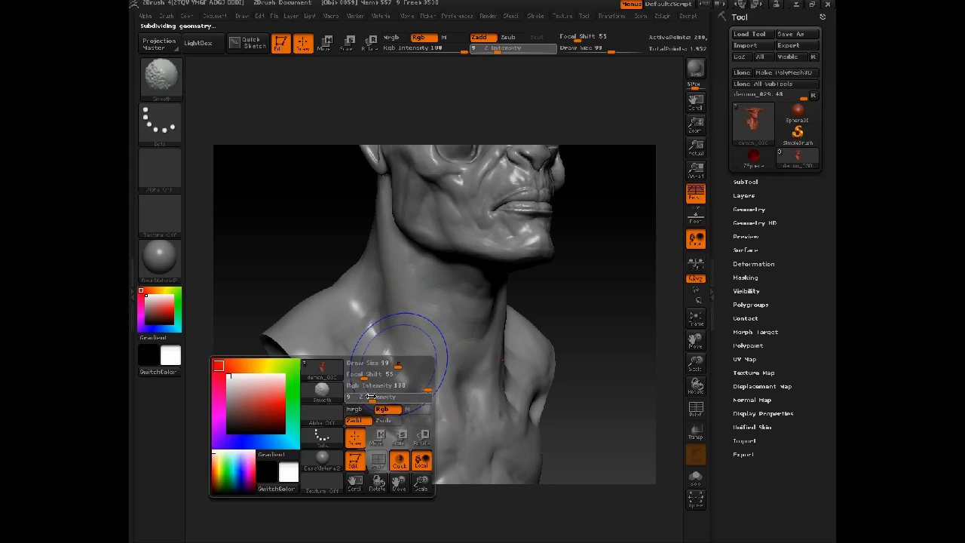
shift+drag(383, 358, 394, 351)
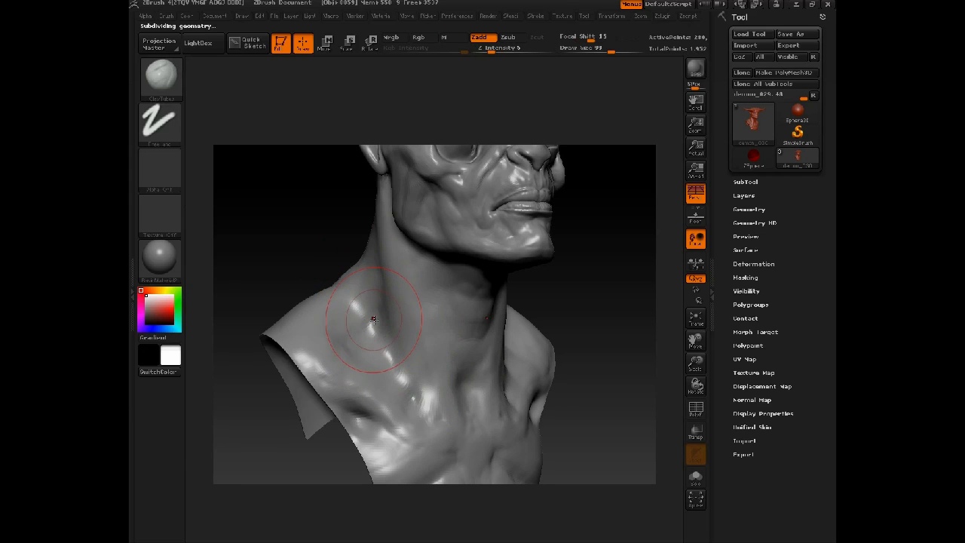
Set the Clay Tubes draw size to 31 and refine the forms where the neck meets the shoulder.
key(space)
click(363, 323)
key(space)
click(359, 298)
mouse_move(289, 451)
mouse_down()
mouse_move(299, 496)
mouse_move(316, 517)
mouse_up()
key(space)
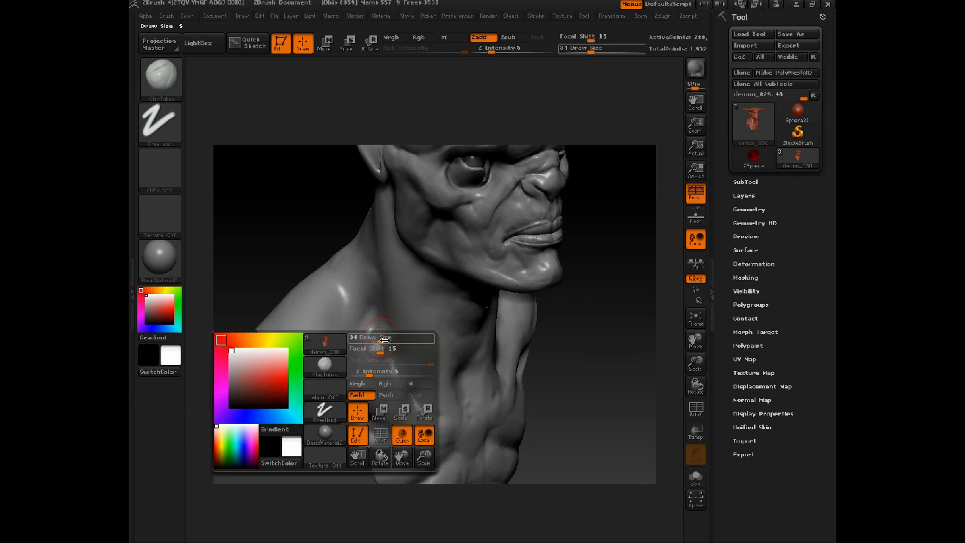
click(376, 347)
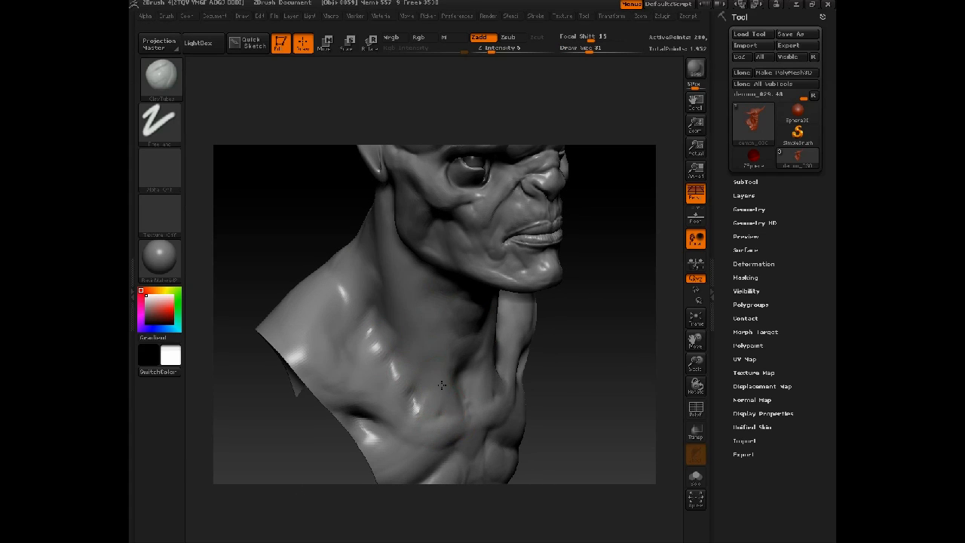
drag(313, 245, 340, 255)
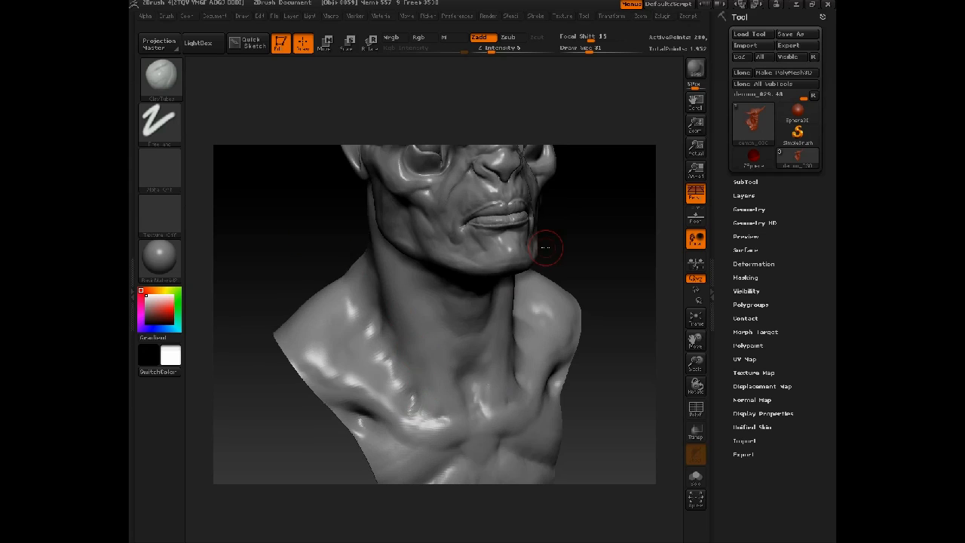
drag(546, 247, 520, 371)
Switch to the Standard brush, sculpt the area between neck and collarbone at draw sizes 22 and 31, and smooth it.
key(space)
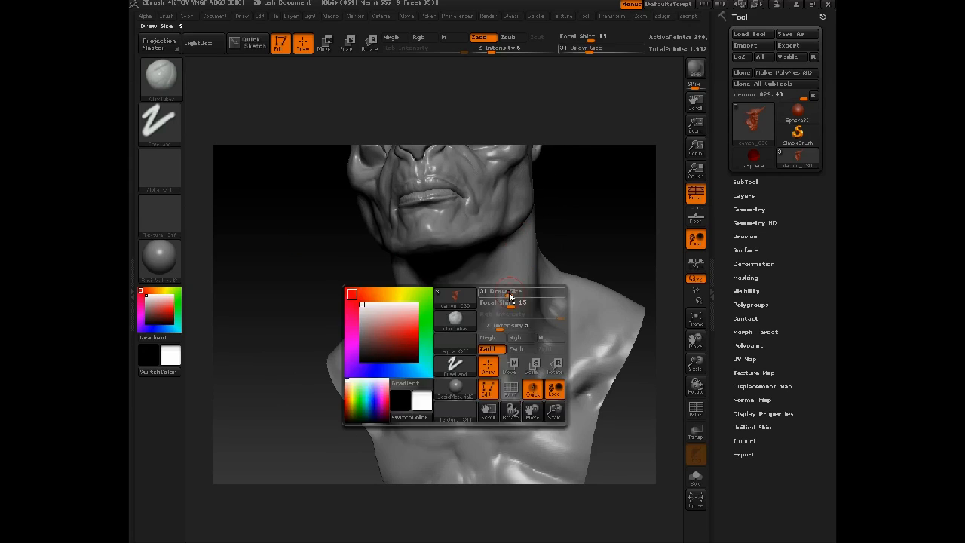
drag(510, 296, 516, 296)
drag(586, 196, 544, 205)
key(b)
key(s)
key(t)
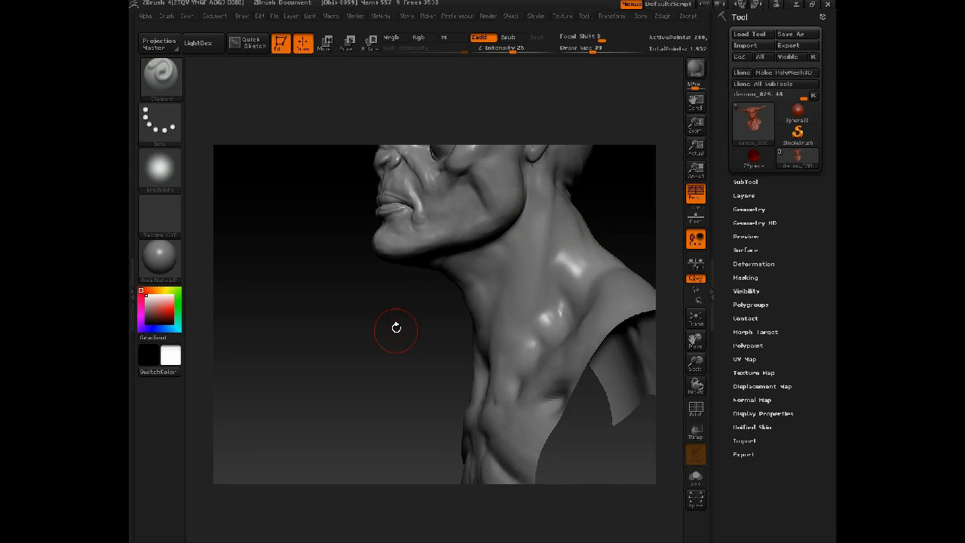
drag(396, 327, 476, 322)
key(space)
drag(512, 352, 500, 351)
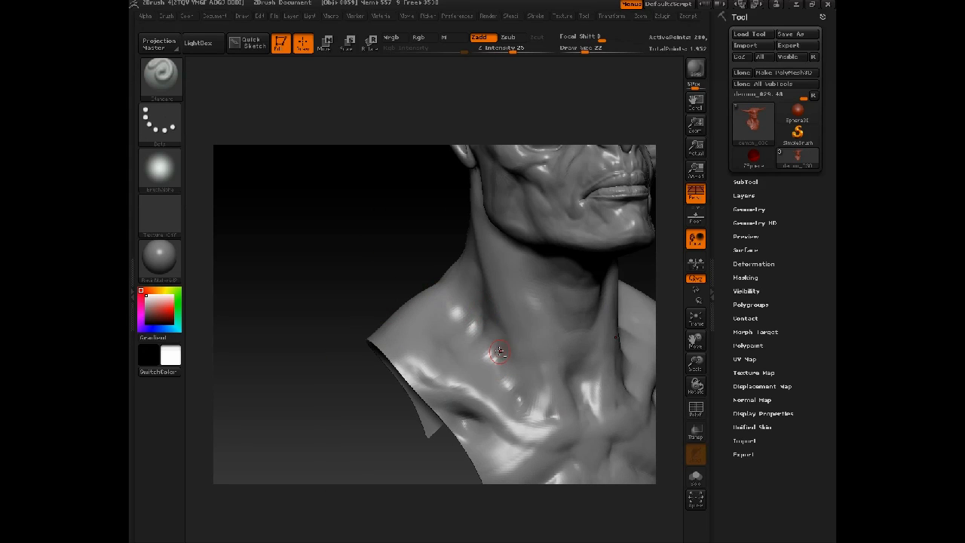
key(space)
drag(581, 394, 587, 392)
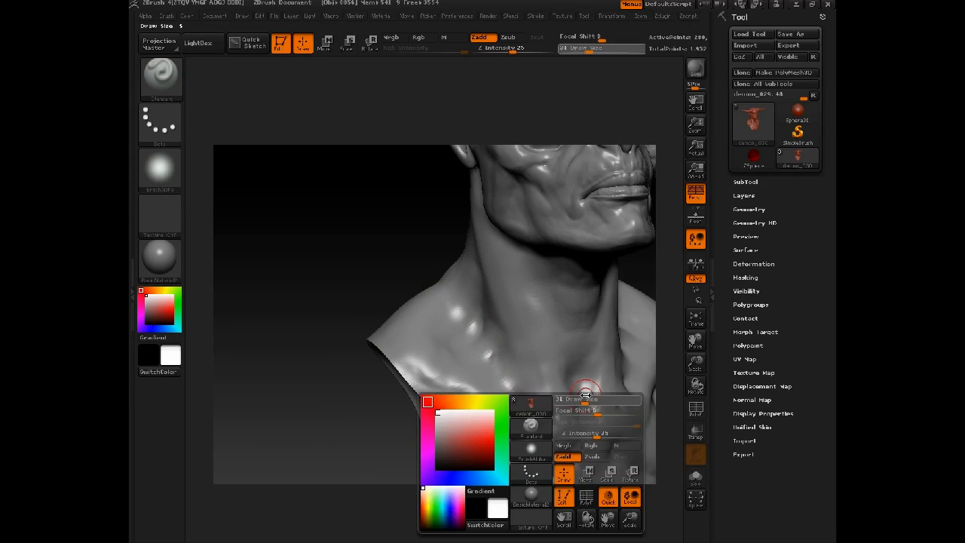
shift+drag(400, 287, 321, 282)
mouse_move(496, 450)
shift+mouse_down()
mouse_move(493, 433)
mouse_move(457, 433)
shift+mouse_up()
Switch to Clay Tubes, set the draw size to 38 and undo the mask stroke above the collarbone.
ctrl+drag(429, 394, 442, 440)
key(b)
key(c)
key(t)
drag(322, 353, 429, 370)
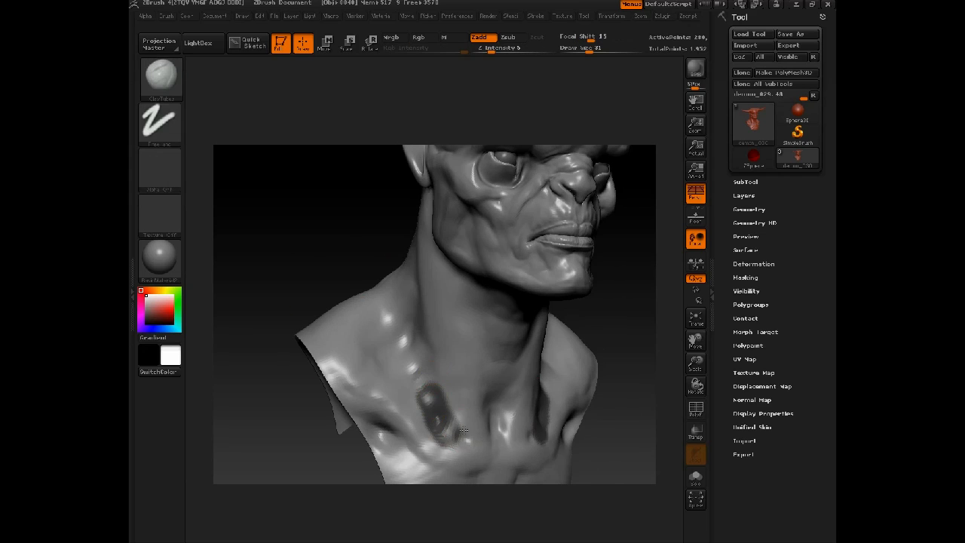
key(space)
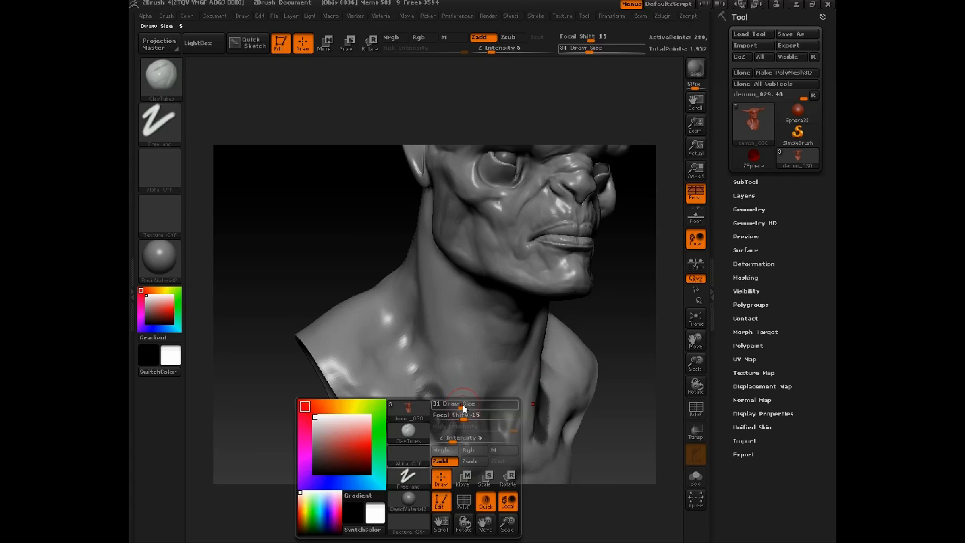
drag(461, 408, 467, 409)
key(ctrl+z)
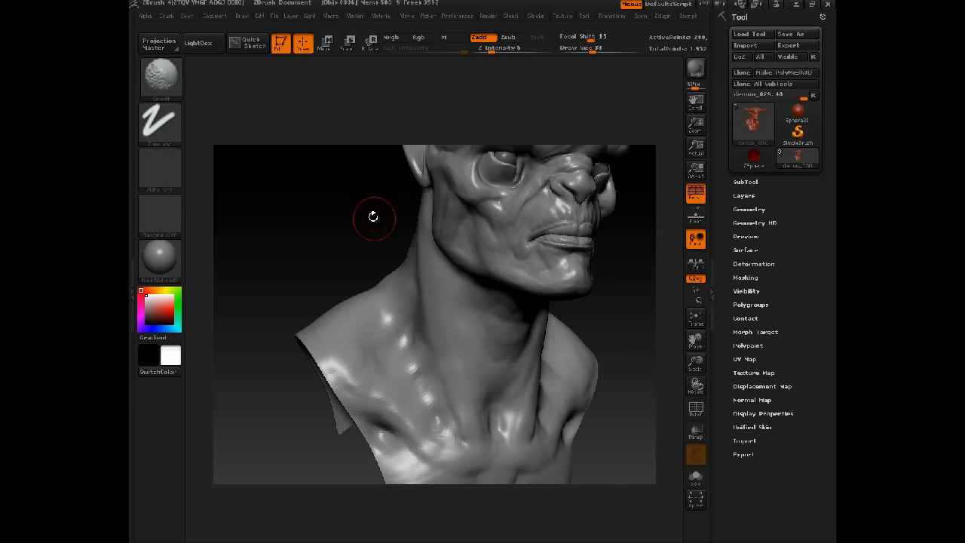
Sculpt a short fold beside the neck tendon above the collarbone with the Standard brush at intensity 25.
mouse_move(370, 216)
mouse_down()
mouse_move(317, 208)
mouse_move(562, 181)
mouse_move(471, 337)
mouse_up()
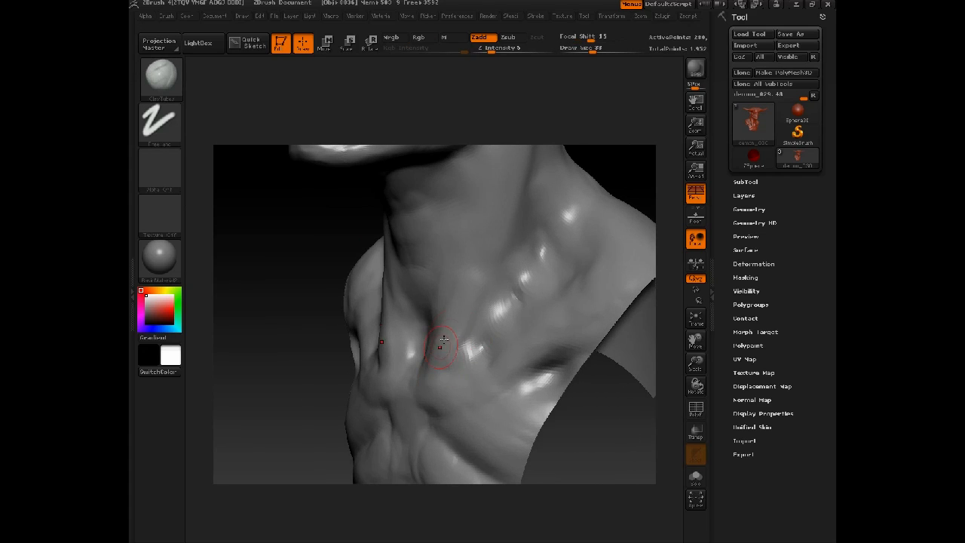
key(b)
key(s)
key(t)
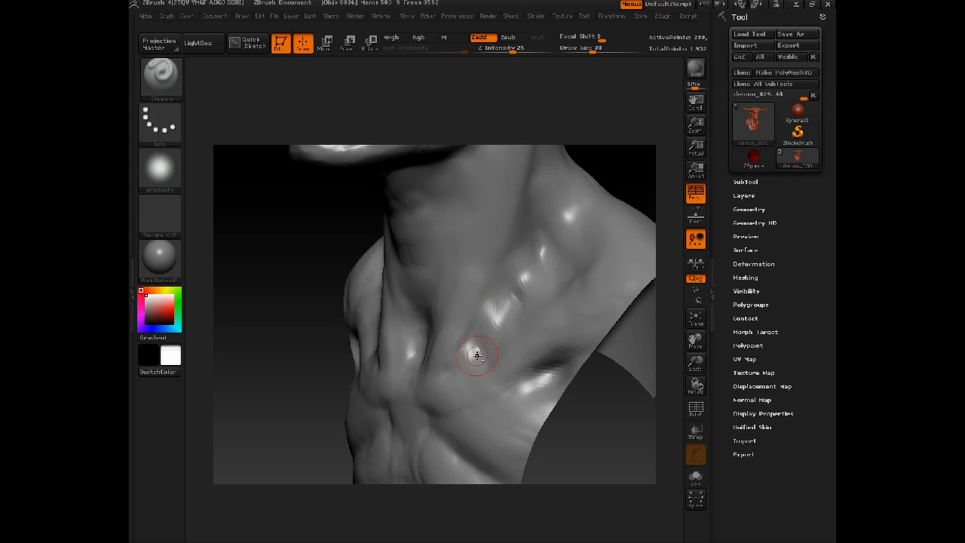
drag(465, 338, 463, 329)
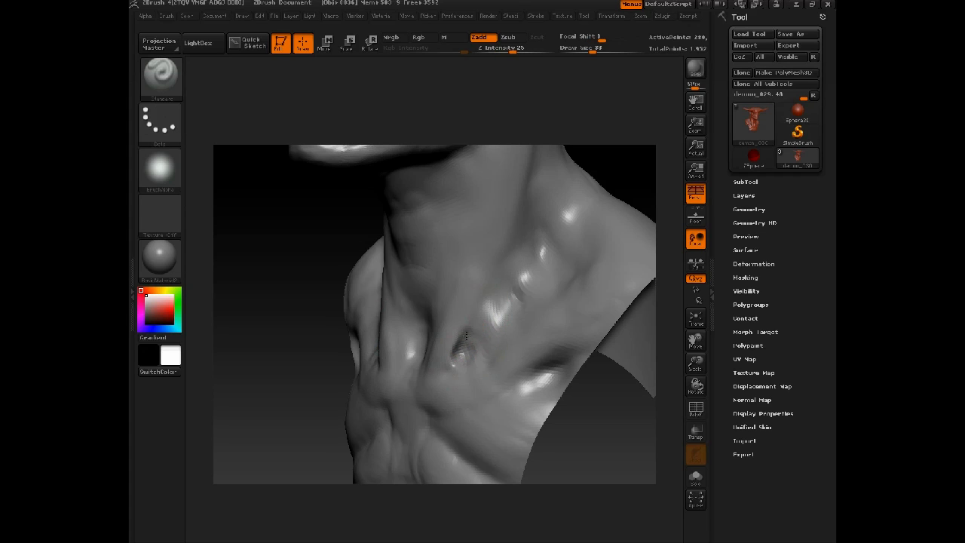
mouse_move(316, 339)
mouse_down()
mouse_move(445, 344)
mouse_move(418, 345)
mouse_move(427, 341)
mouse_move(418, 329)
mouse_move(406, 340)
mouse_move(413, 330)
mouse_move(428, 343)
mouse_up()
Drop two subdivision levels and smooth the transition from the neck into the shoulders.
key(shift+d)
key(shift+space)
shift+click(404, 343)
drag(536, 246, 453, 257)
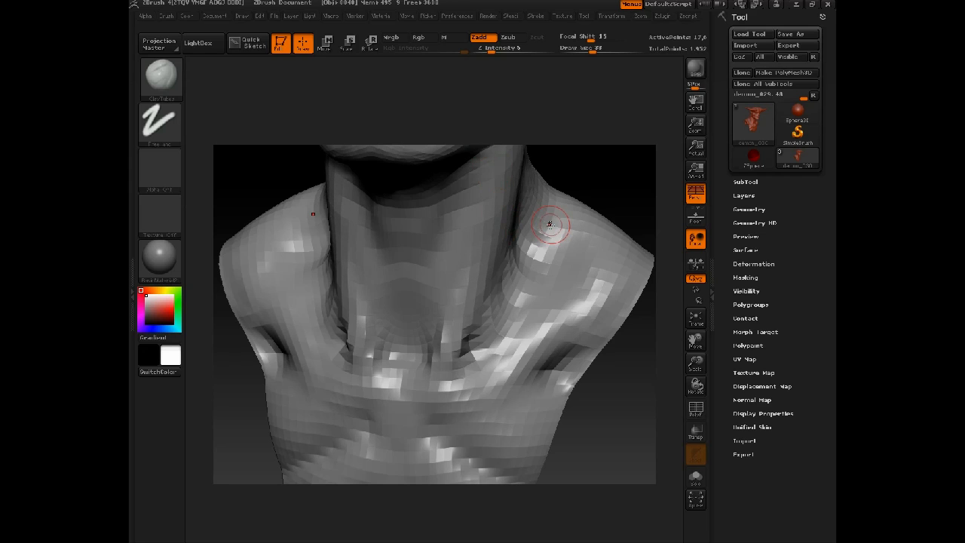
Reshape the side of the neck with the Move brush at draw size 140.
key(b)
key(m)
key(v)
shift+right_drag(549, 224, 532, 238)
key(space)
click(475, 327)
mouse_move(476, 328)
mouse_down()
mouse_move(466, 339)
mouse_move(490, 220)
mouse_up()
drag(588, 170, 472, 211)
alt+right_drag(472, 226, 476, 275)
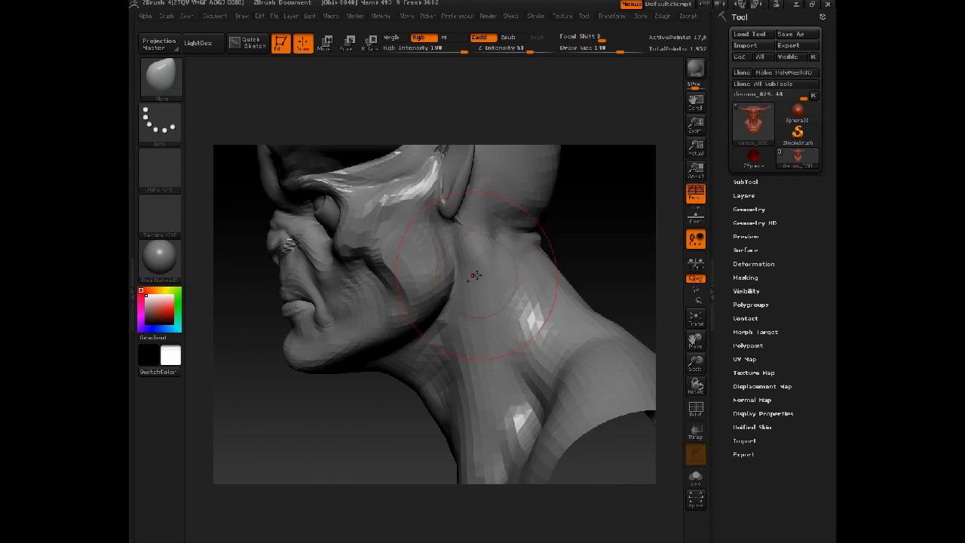
drag(476, 276, 478, 343)
Adjust the form of the chest and the bust's shoulder edge with the Move brush.
mouse_move(402, 422)
alt+mouse_down()
mouse_move(405, 315)
mouse_move(447, 377)
alt+mouse_up()
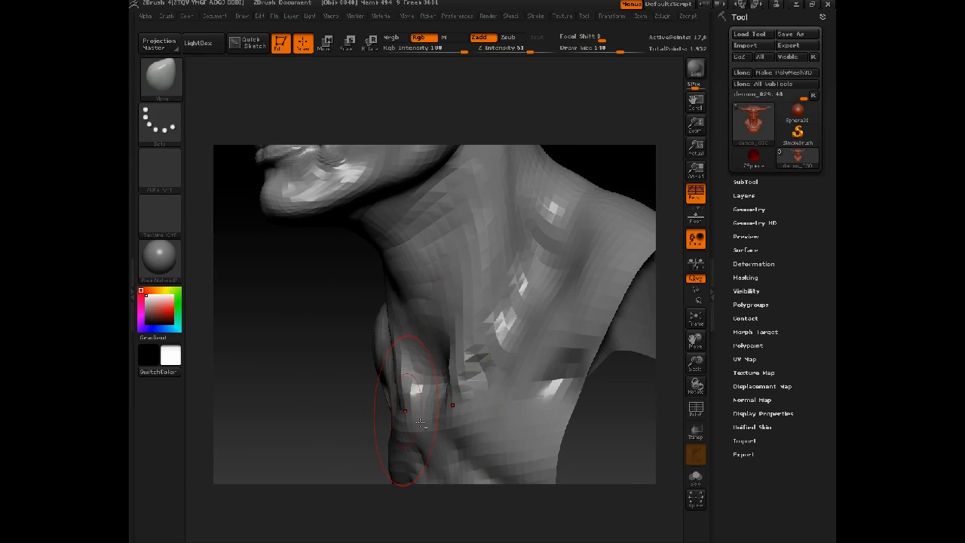
alt+right_drag(448, 398, 453, 287)
drag(478, 411, 487, 441)
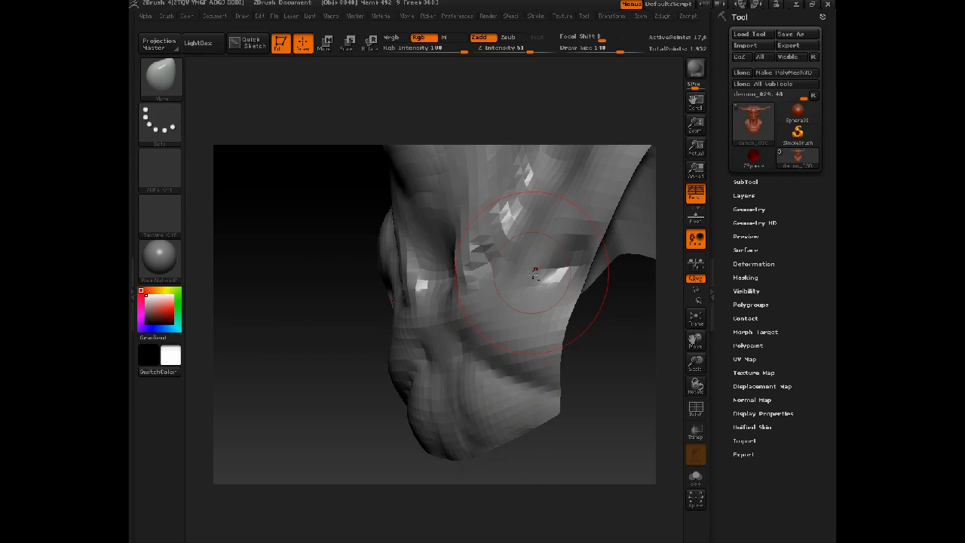
drag(607, 324, 575, 410)
drag(562, 266, 543, 291)
mouse_move(467, 287)
mouse_down()
mouse_move(410, 280)
mouse_move(369, 319)
mouse_move(525, 329)
mouse_up()
mouse_move(585, 271)
mouse_down()
mouse_move(521, 394)
mouse_move(500, 388)
mouse_move(603, 332)
mouse_move(571, 312)
mouse_move(506, 309)
mouse_up()
Mask along the neck, reposition the shoulders with Transpose Move, and nudge the neck with the Move brush at draw size 195.
key(space)
mouse_move(451, 393)
mouse_down()
mouse_move(417, 394)
mouse_move(450, 388)
mouse_up()
key(space)
key(w)
ctrl+drag(427, 268, 455, 361)
drag(460, 323, 528, 452)
drag(440, 294, 520, 492)
drag(480, 394, 490, 394)
mouse_move(324, 354)
mouse_down()
mouse_move(502, 297)
mouse_move(532, 248)
mouse_move(536, 349)
mouse_move(531, 341)
mouse_move(556, 338)
mouse_move(543, 342)
mouse_move(551, 280)
mouse_move(540, 304)
mouse_move(560, 318)
mouse_move(463, 291)
mouse_move(349, 340)
mouse_move(441, 331)
mouse_up()
key(q)
drag(509, 273, 494, 276)
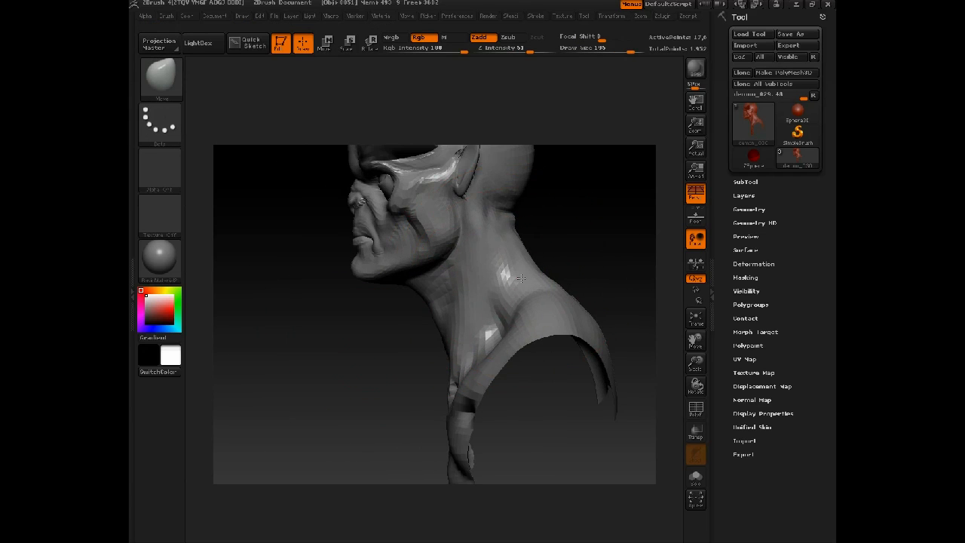
Rework the hollow between neck and shoulder with Clay Tubes at draw size 28 and intensity 5.
mouse_move(374, 348)
alt+mouse_down()
mouse_move(384, 310)
mouse_move(368, 285)
mouse_move(390, 268)
mouse_move(380, 309)
alt+mouse_up()
key(2)
key(space)
drag(451, 372, 407, 373)
alt+drag(395, 339, 368, 390)
alt+drag(270, 459, 307, 367)
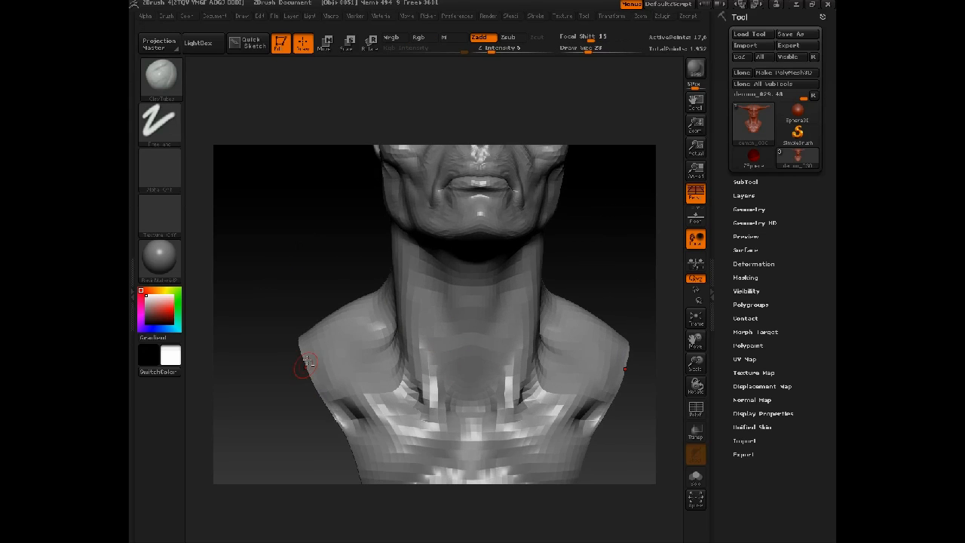
Go up two subdivision levels and adjust the neck tendons above the sternum with the Move brush at draw size 110.
key(d)
key(d)
key(space)
click(430, 374)
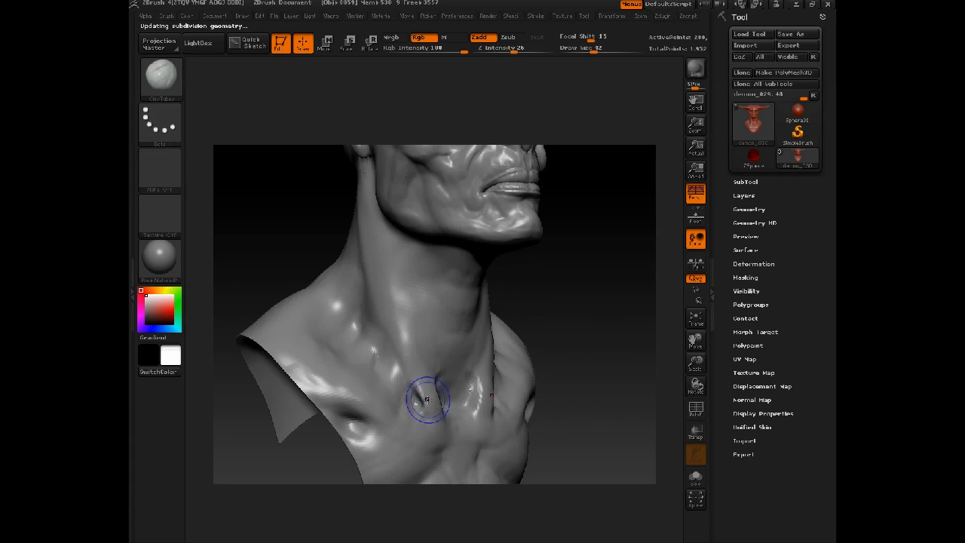
key(space)
key(space)
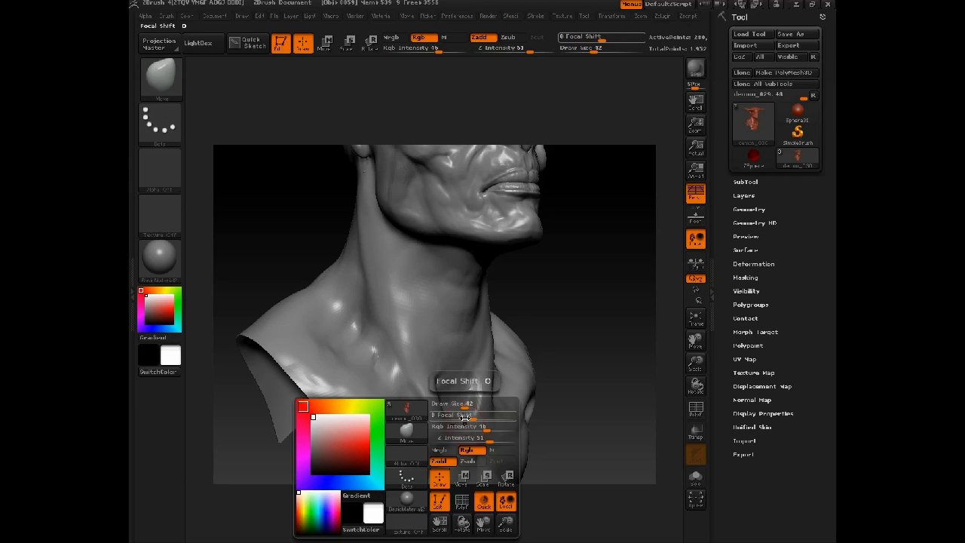
click(481, 404)
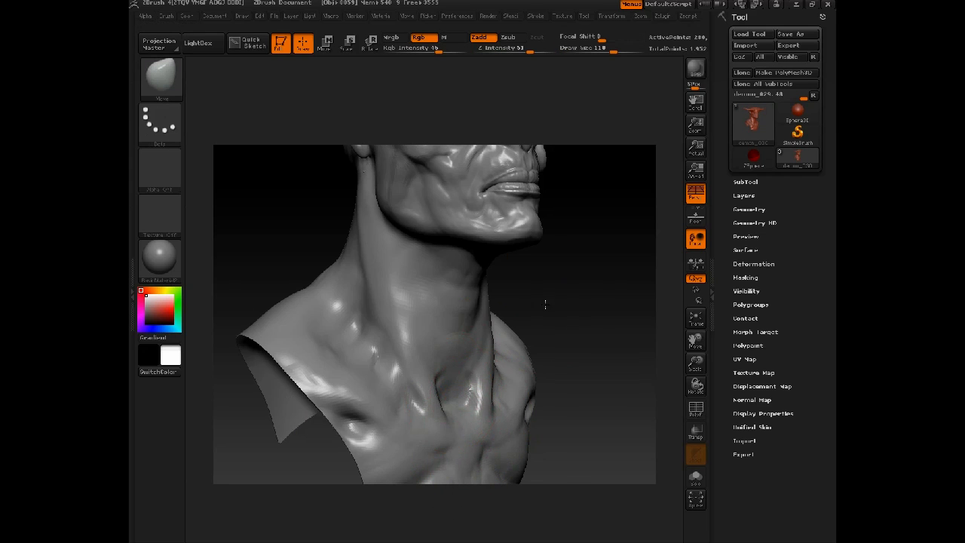
mouse_move(545, 305)
mouse_down()
mouse_move(512, 312)
mouse_move(536, 306)
mouse_up()
mouse_move(577, 239)
mouse_down()
mouse_move(537, 224)
mouse_move(529, 233)
mouse_up()
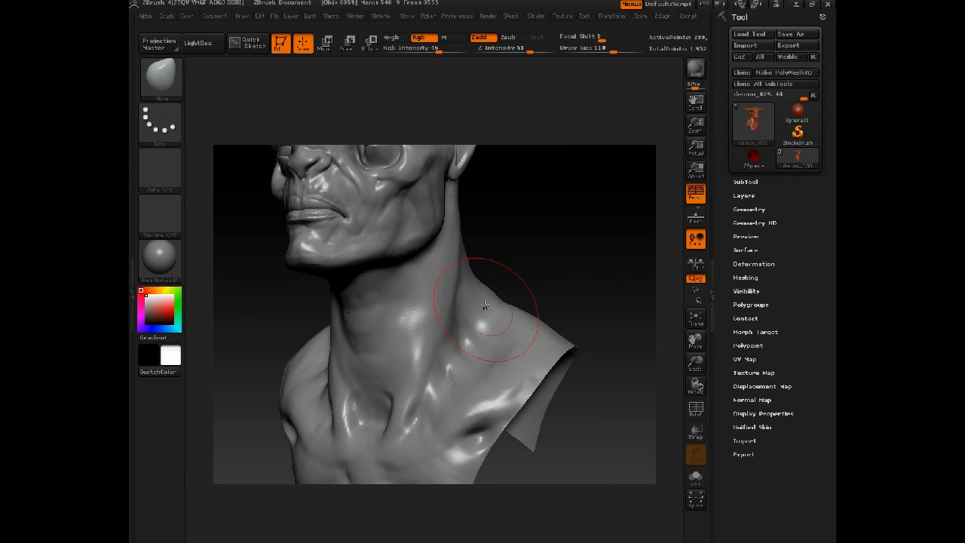
Set the Clay Tubes draw size to 47, drop two subdivision levels and build up the top of the shoulder.
key(b)
key(c)
key(t)
key(space)
click(470, 321)
key(shift+d)
key(shift+d)
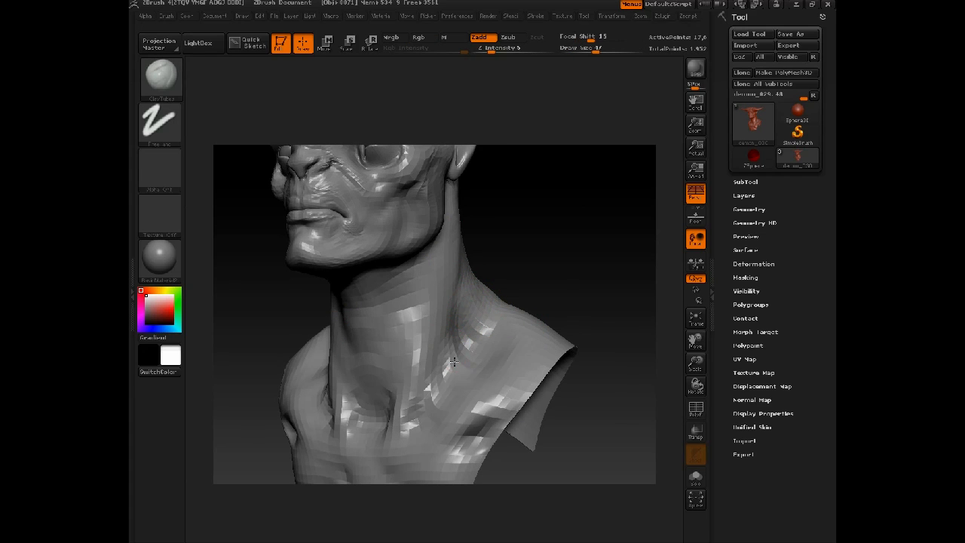
mouse_move(516, 271)
mouse_down()
mouse_move(500, 275)
mouse_move(557, 317)
mouse_up()
drag(486, 309, 517, 350)
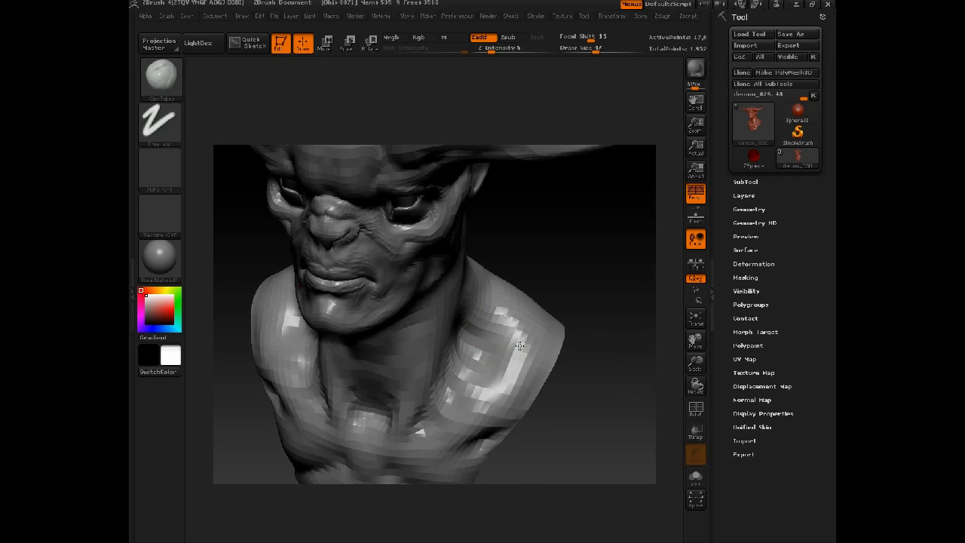
drag(584, 310, 505, 283)
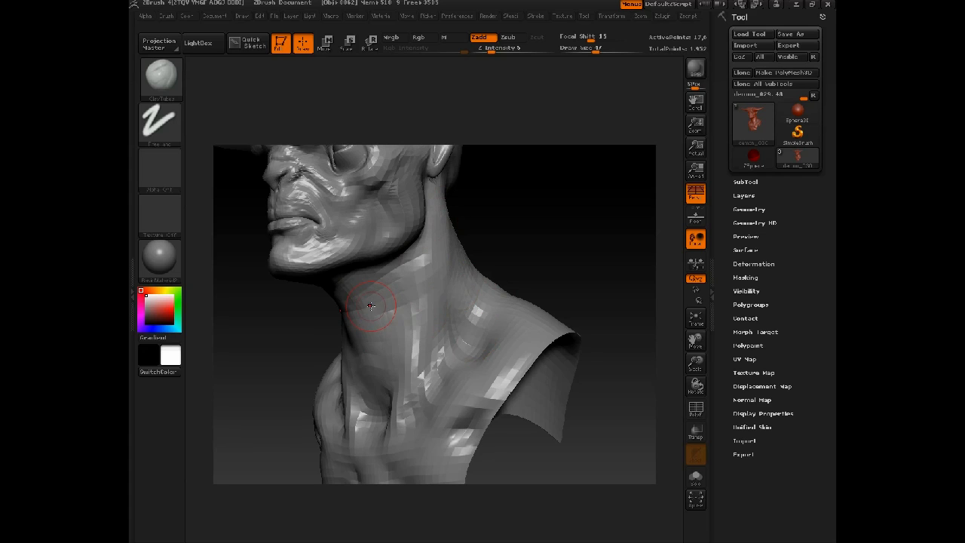
mouse_move(331, 305)
mouse_down()
mouse_move(370, 323)
mouse_move(355, 294)
mouse_up()
Refine the underside of the jaw and chin with the Move brush at draw size 56.
key(b)
key(m)
key(v)
key(space)
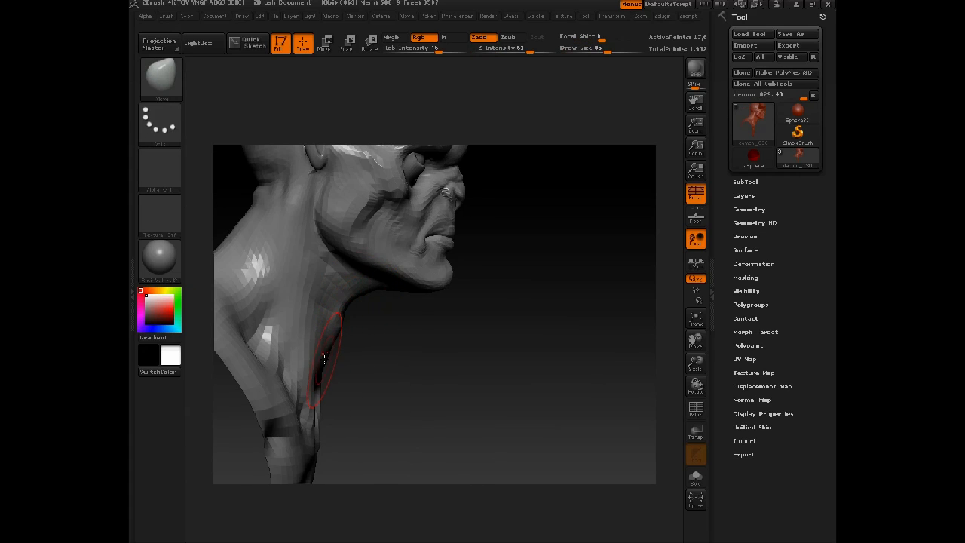
alt+drag(359, 344, 402, 430)
key(space)
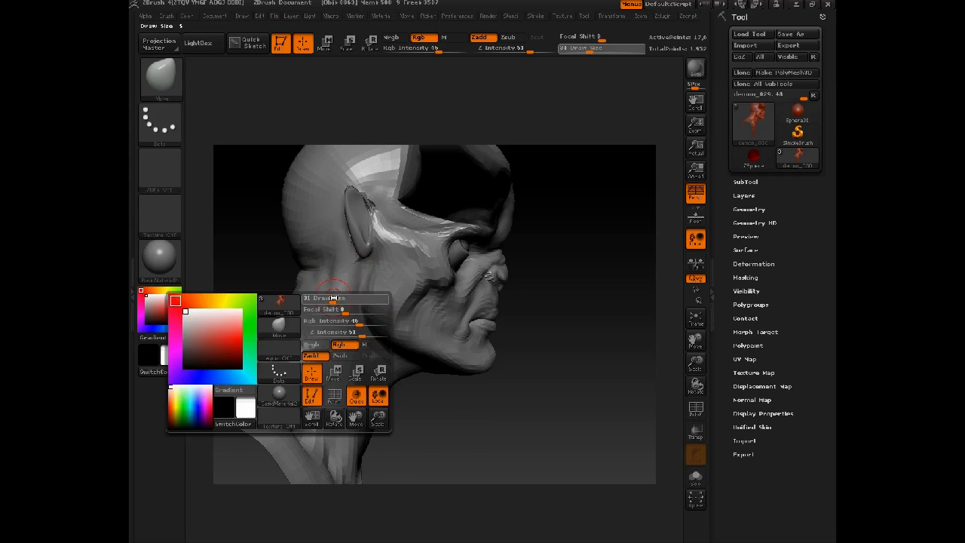
drag(340, 307, 370, 300)
key(bracketleft)
key(bracketleft)
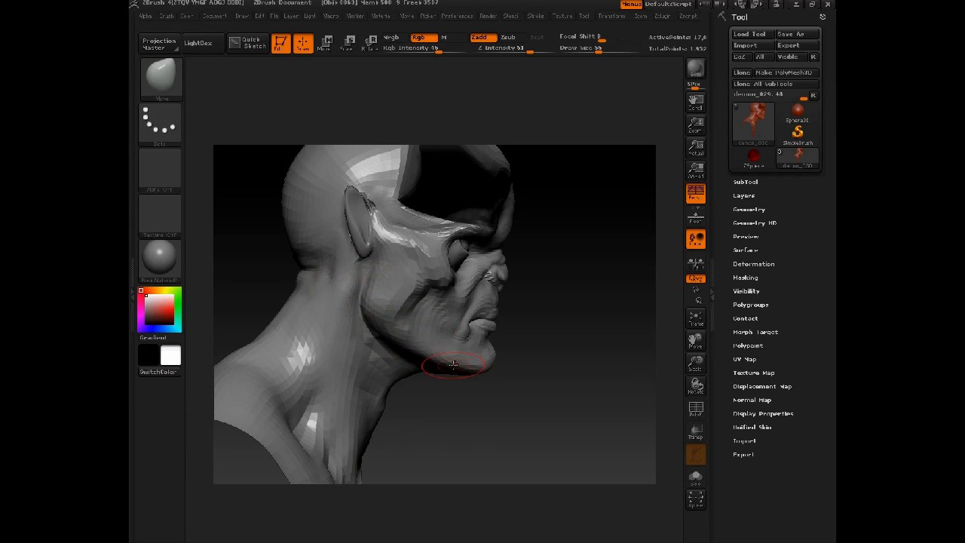
drag(471, 368, 610, 295)
drag(625, 340, 577, 256)
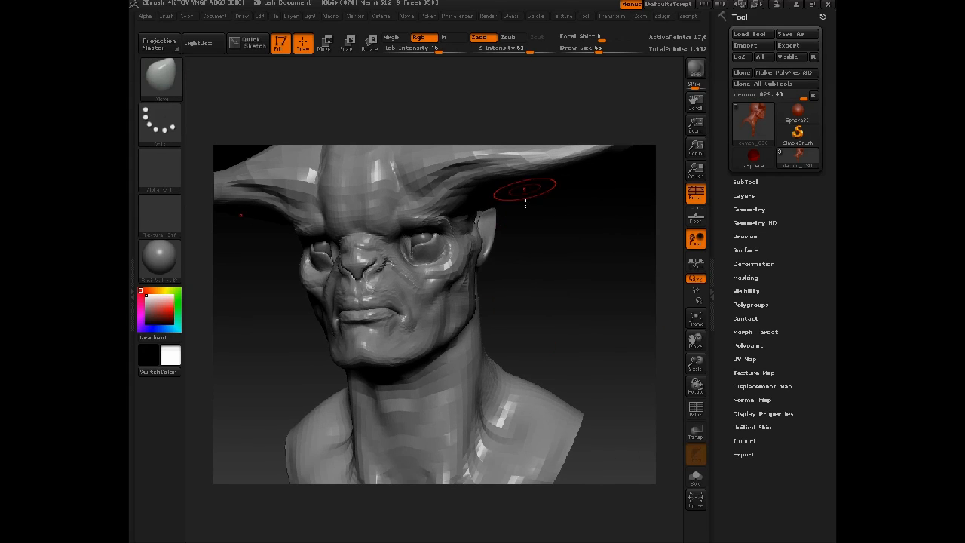